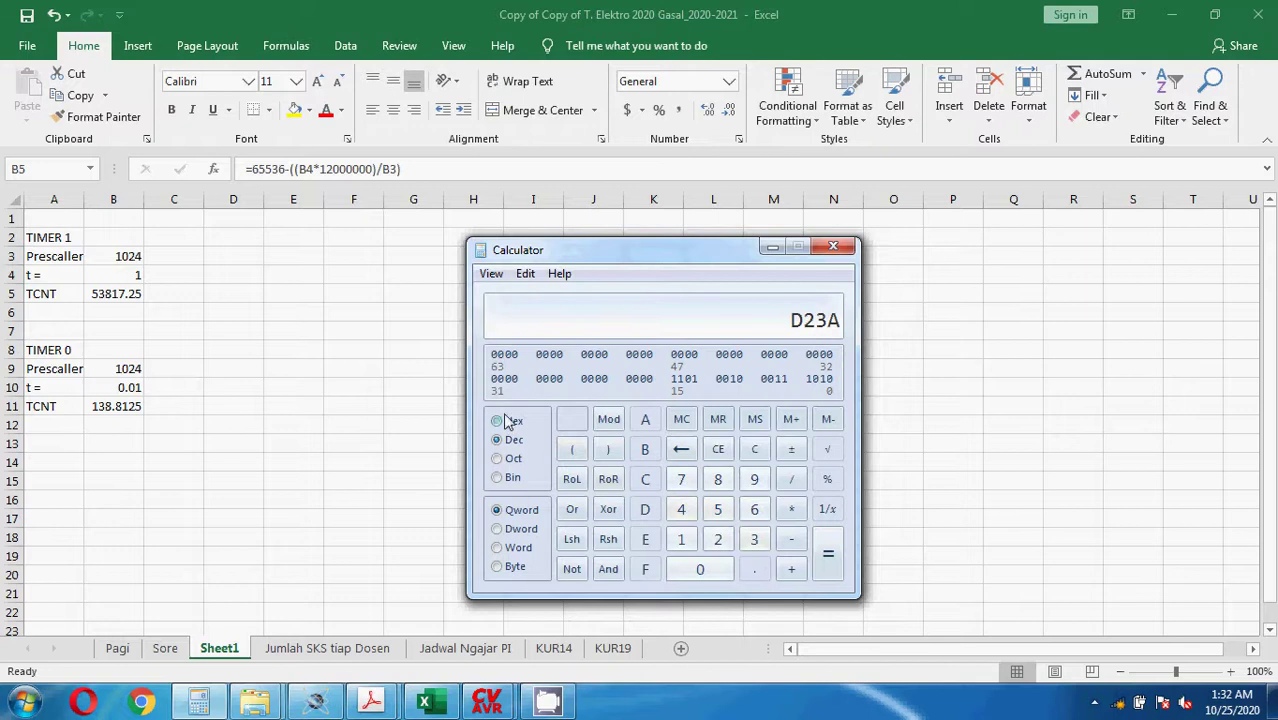
# Switch to the CodeVisionAVR microcontroller PDF in Acrobat and examine the hexadecimal TCNT1 value and the CodeWizard settings figures
pyautogui.click(371, 700)
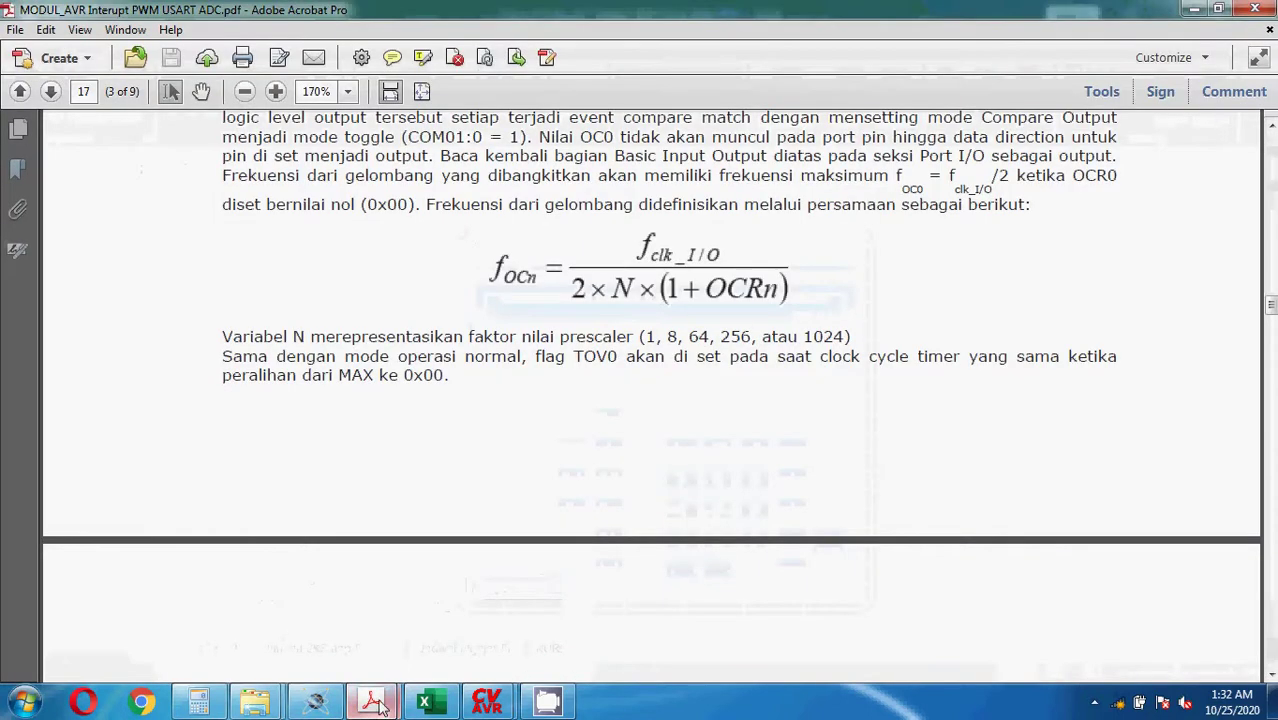
pyautogui.moveTo(371, 700)
pyautogui.click(455, 640)
pyautogui.moveTo(330, 362); pyautogui.dragTo(407, 388)
pyautogui.scroll(-10, 413, 437)
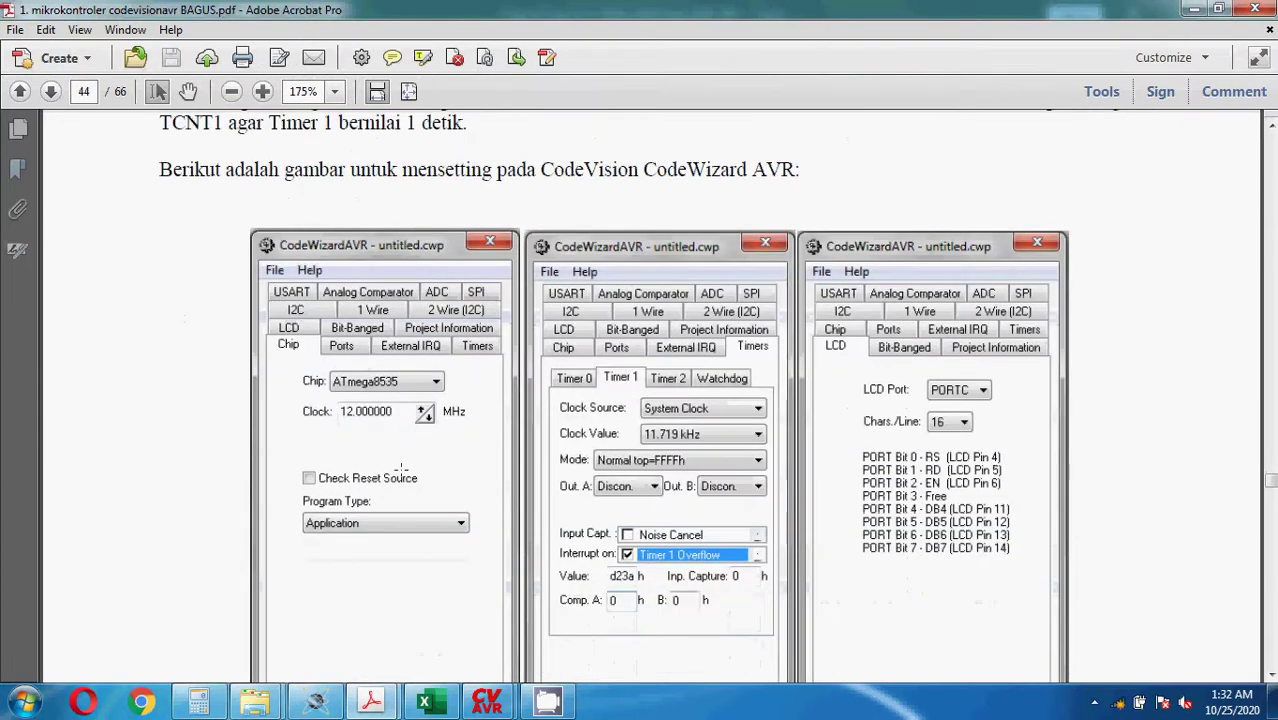
# Switch to the CodeWizardAVR window and set bits 0 to 7 of Port B as outputs
pyautogui.moveTo(487, 700)
pyautogui.moveTo(369, 614)
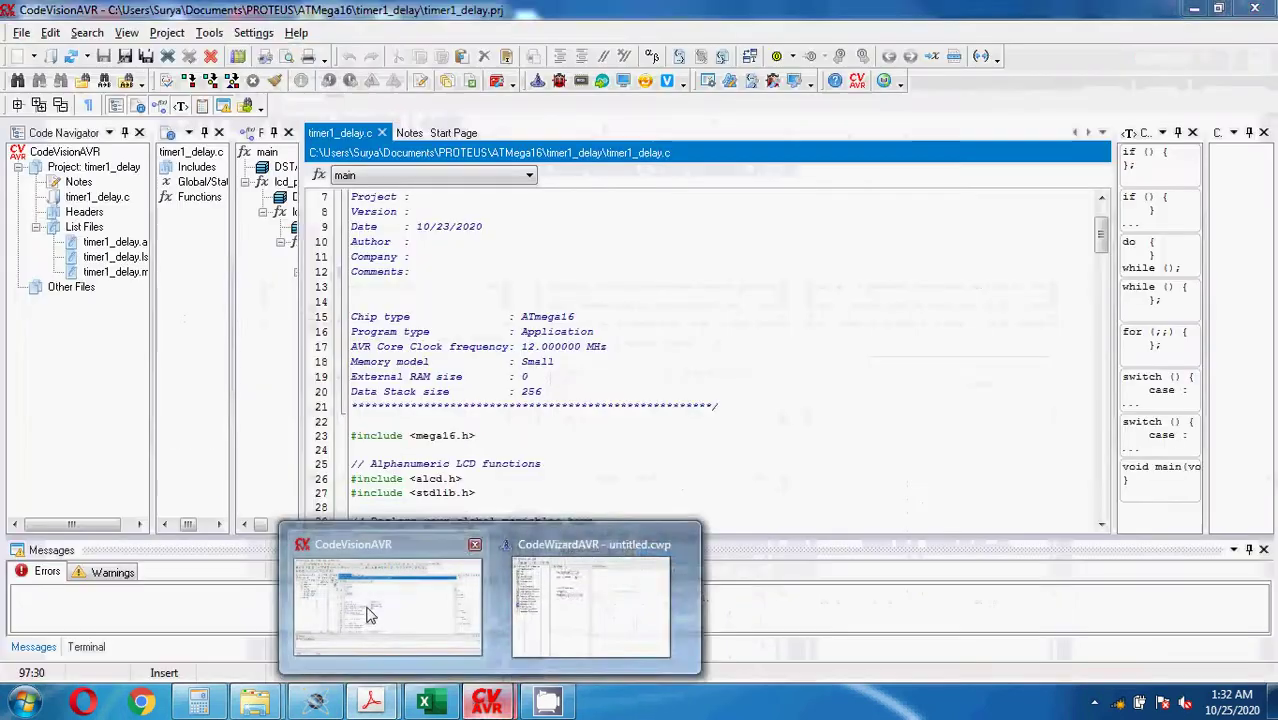
pyautogui.click(590, 634)
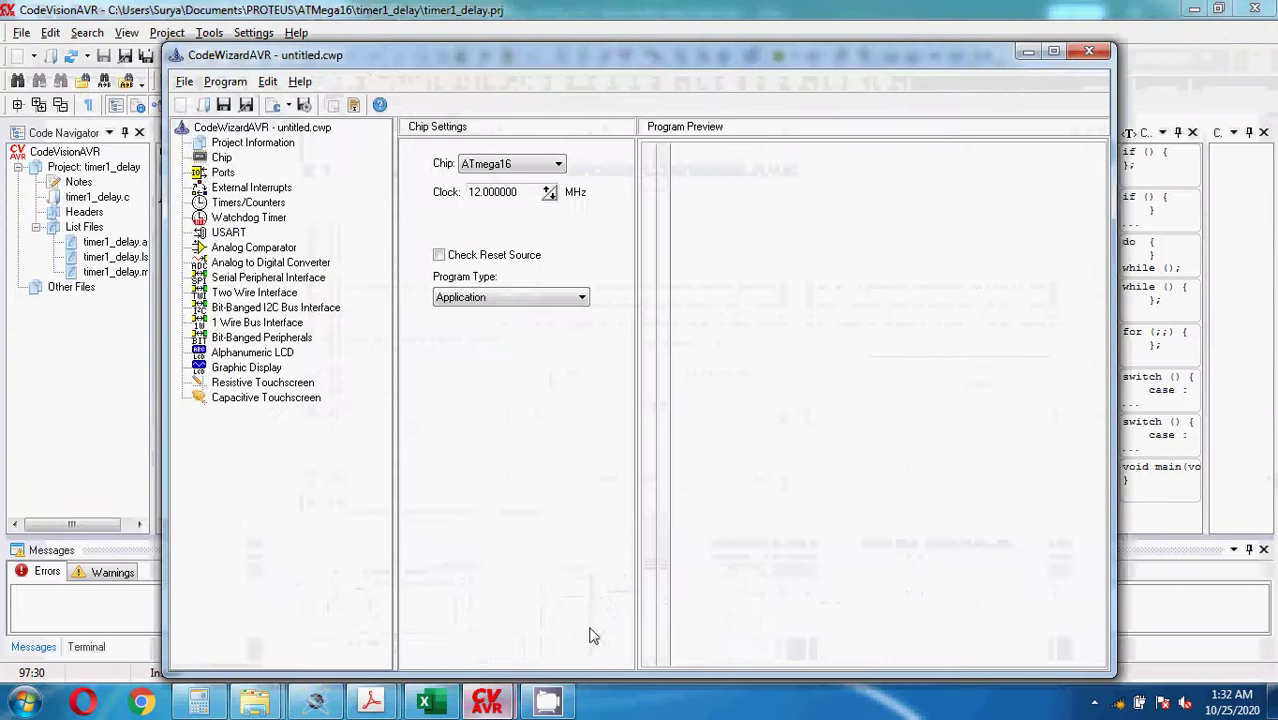
pyautogui.click(239, 178)
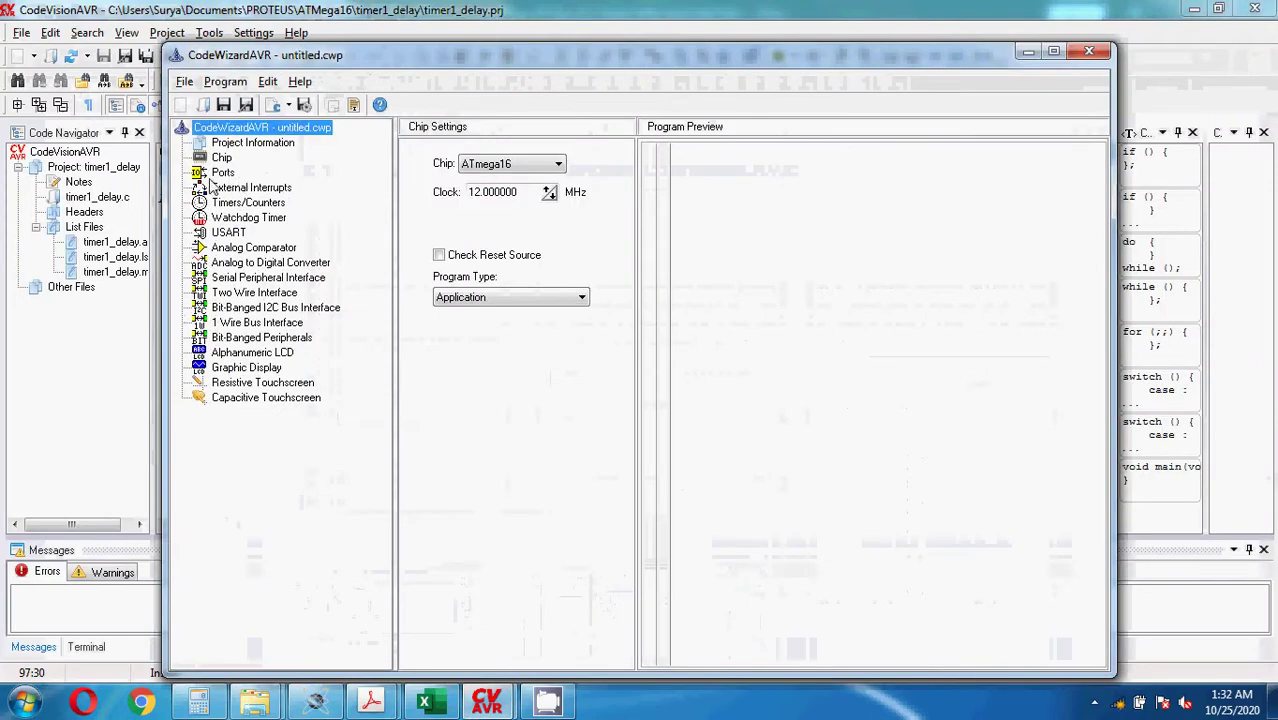
pyautogui.click(223, 172)
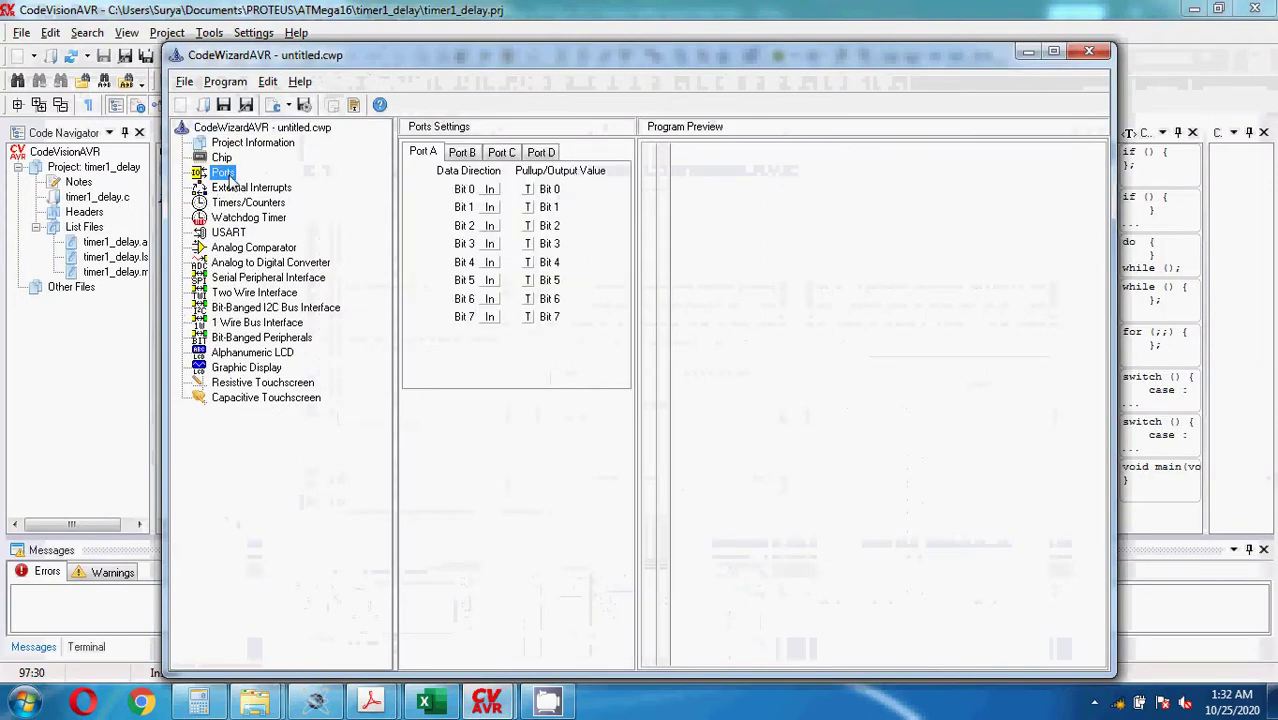
pyautogui.click(463, 154)
pyautogui.click(489, 190)
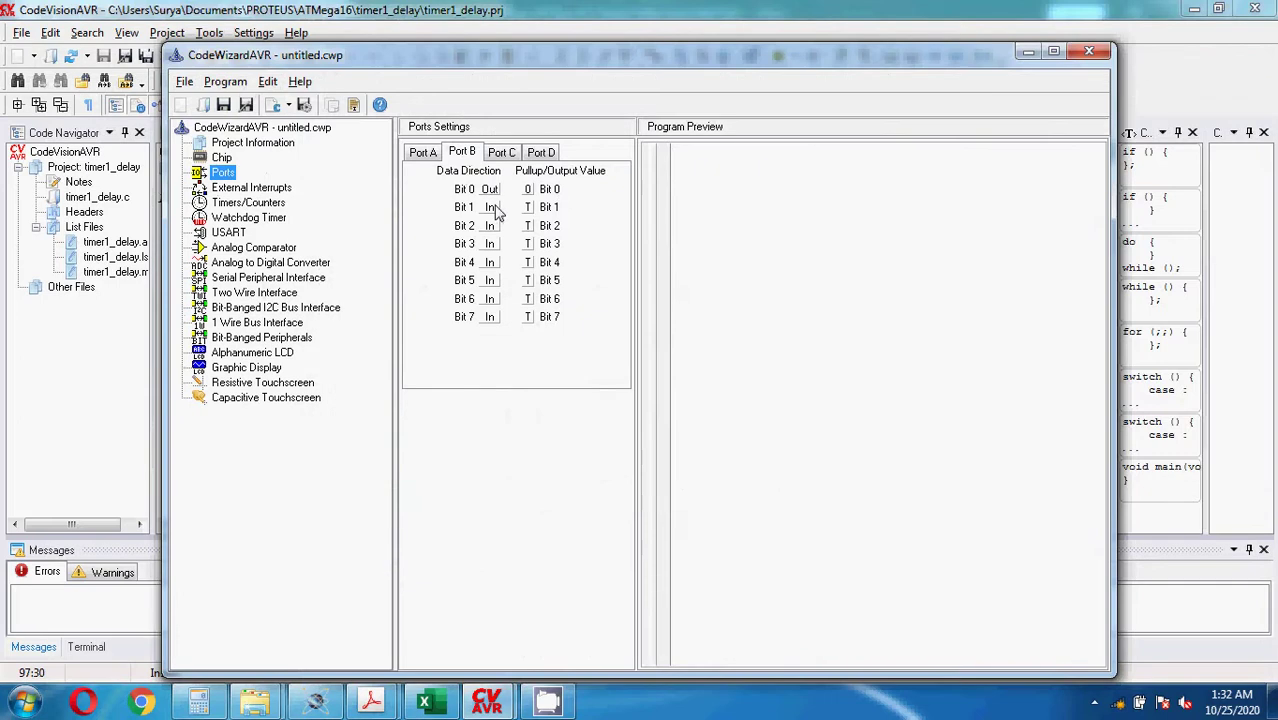
pyautogui.click(489, 207)
pyautogui.click(489, 244)
pyautogui.click(489, 262)
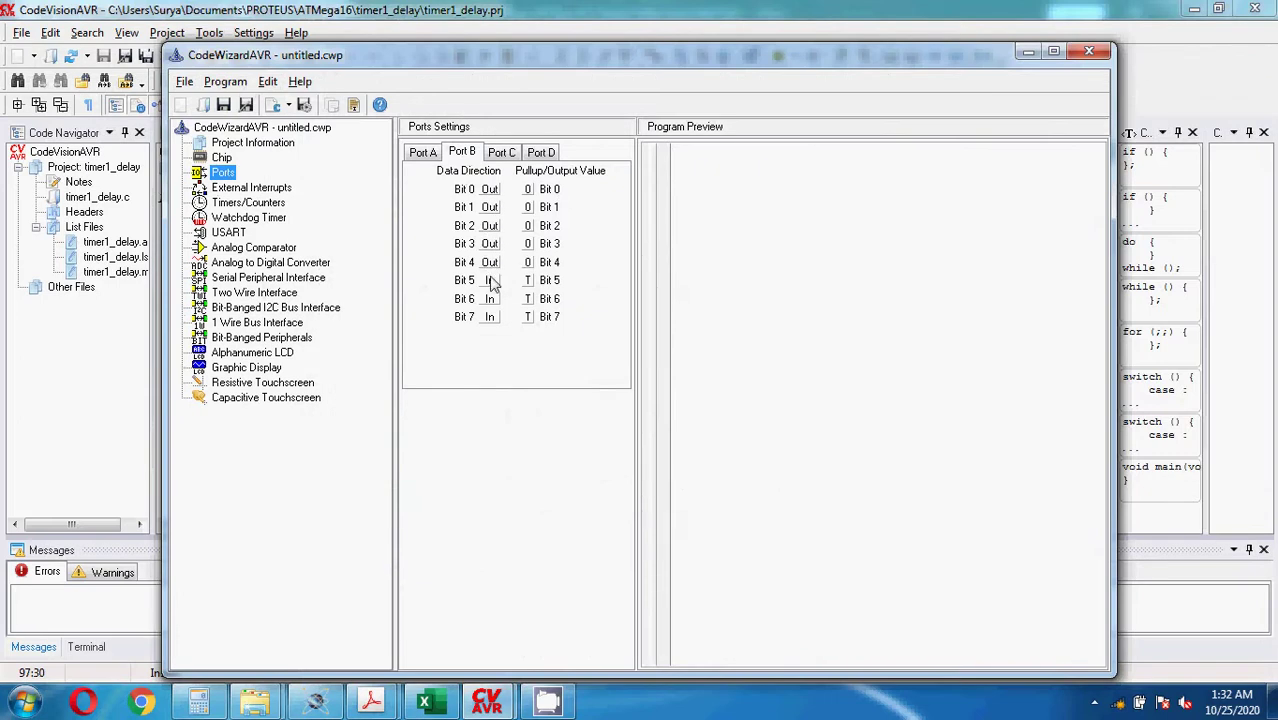
pyautogui.click(489, 280)
pyautogui.click(489, 298)
pyautogui.click(490, 317)
# Enable alphanumeric LCD support and assign the LCD's RS line to PORTB
pyautogui.click(275, 354)
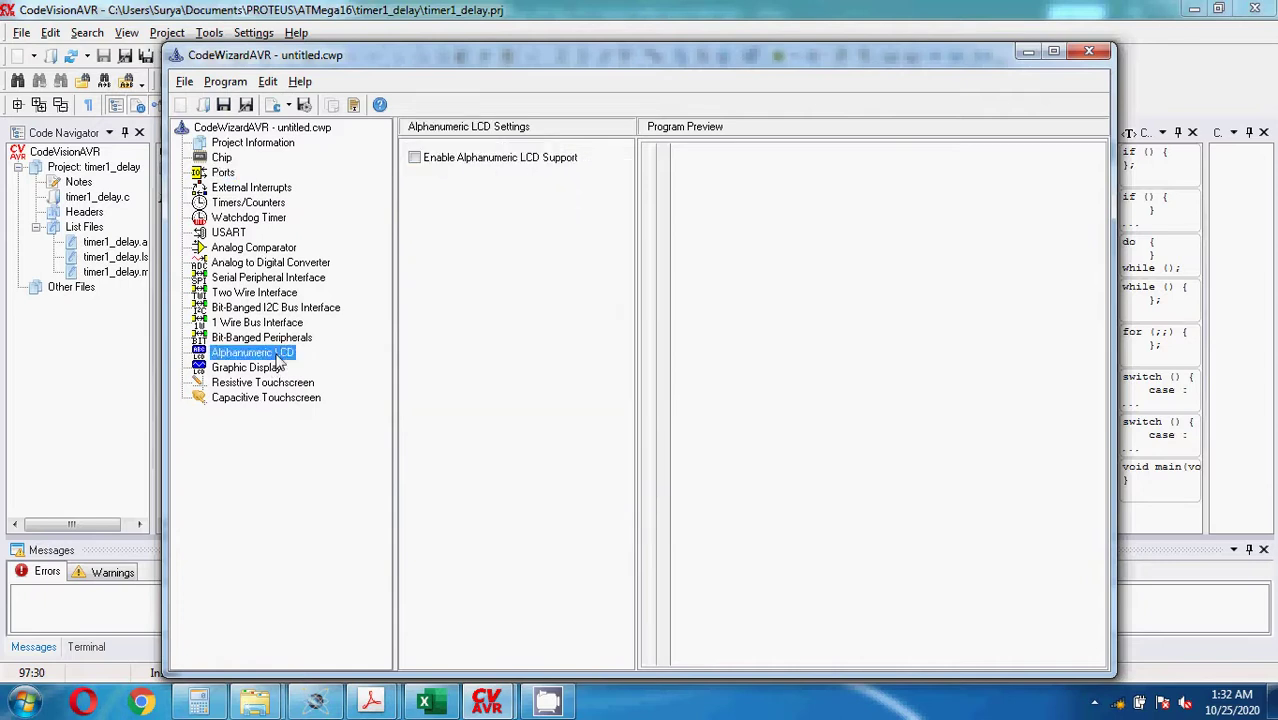
pyautogui.click(430, 168)
pyautogui.click(540, 263)
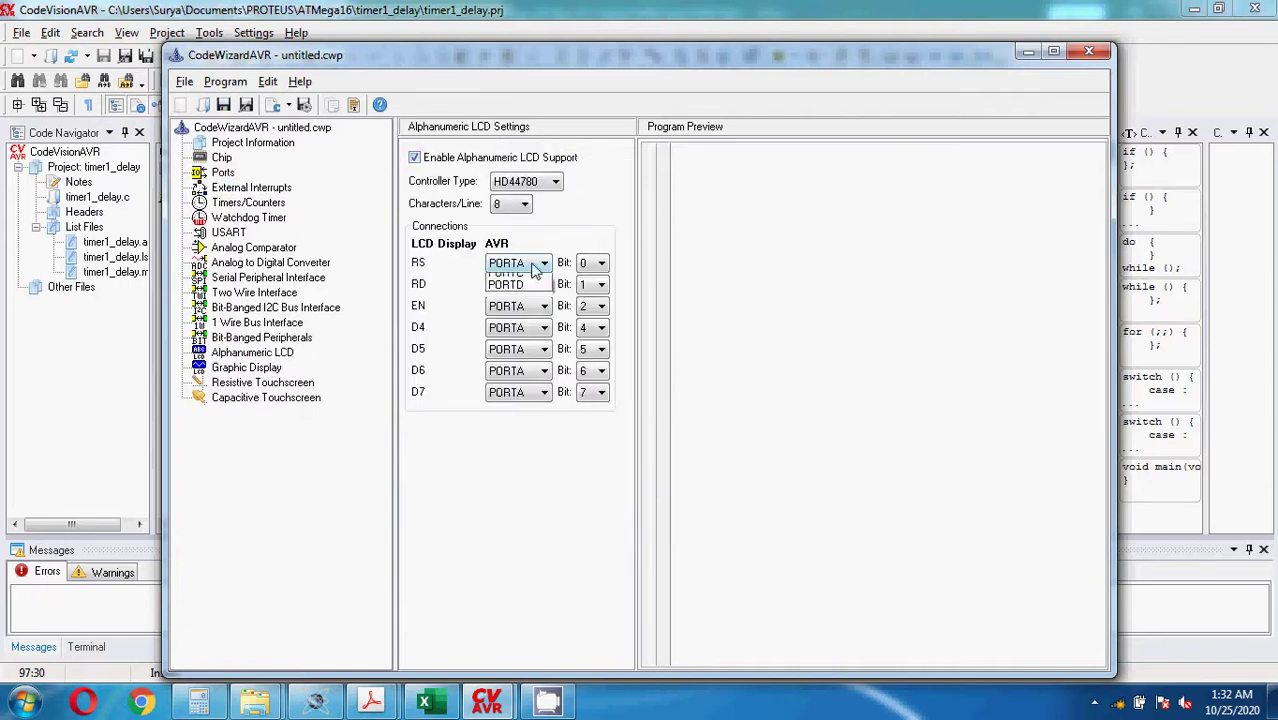
pyautogui.click(535, 292)
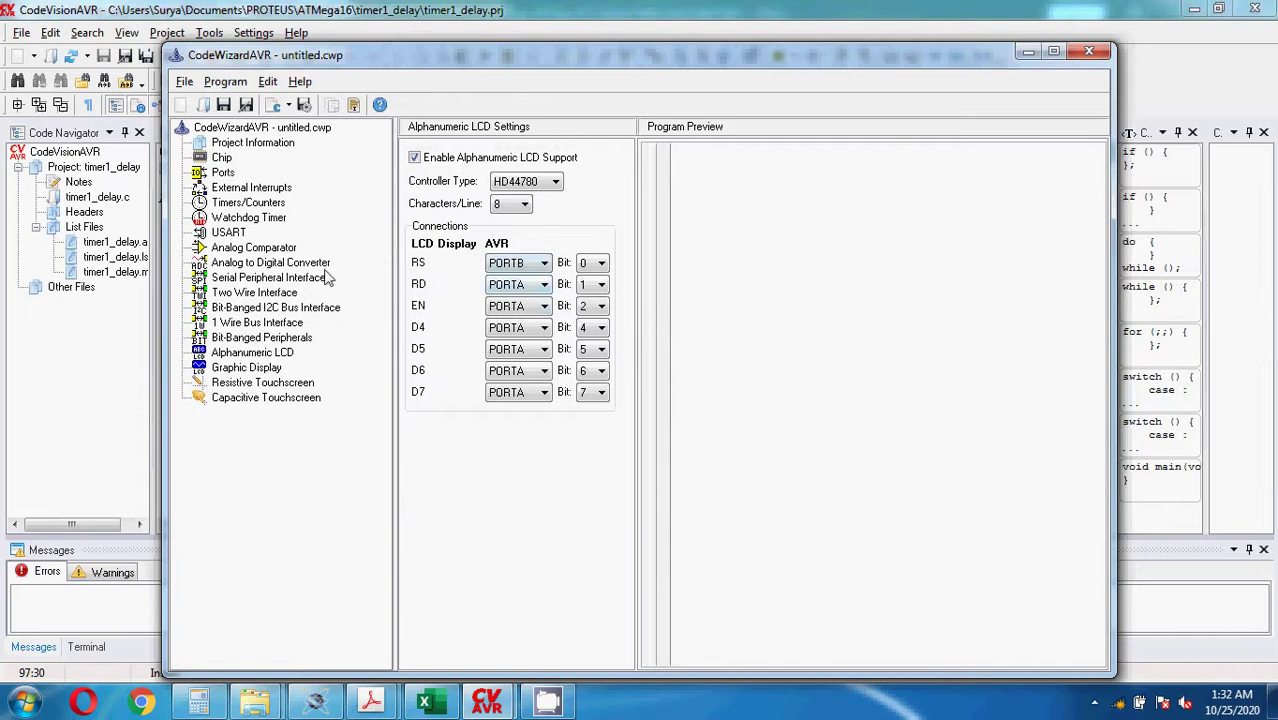
# Configure Timer1 with an 11.719 kHz clock, the Timer1 Overflow interrupt and a timer value of D23A
pyautogui.click(240, 204)
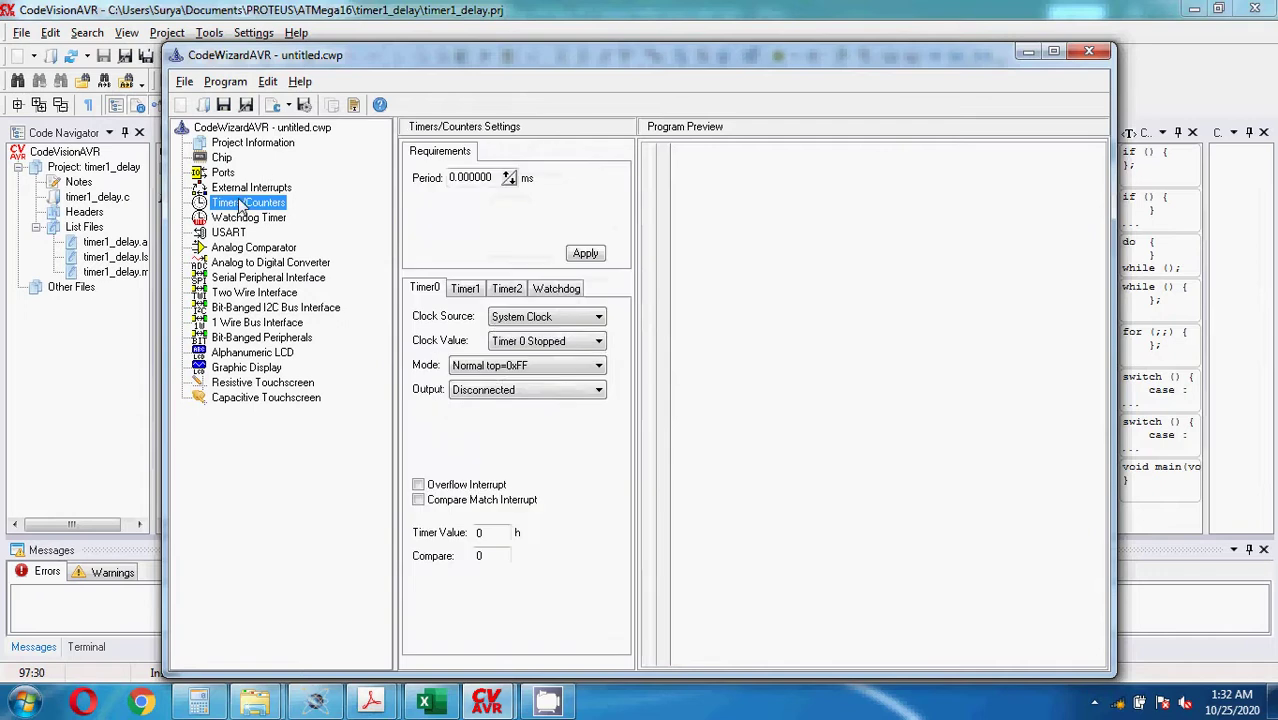
pyautogui.click(465, 290)
pyautogui.click(590, 347)
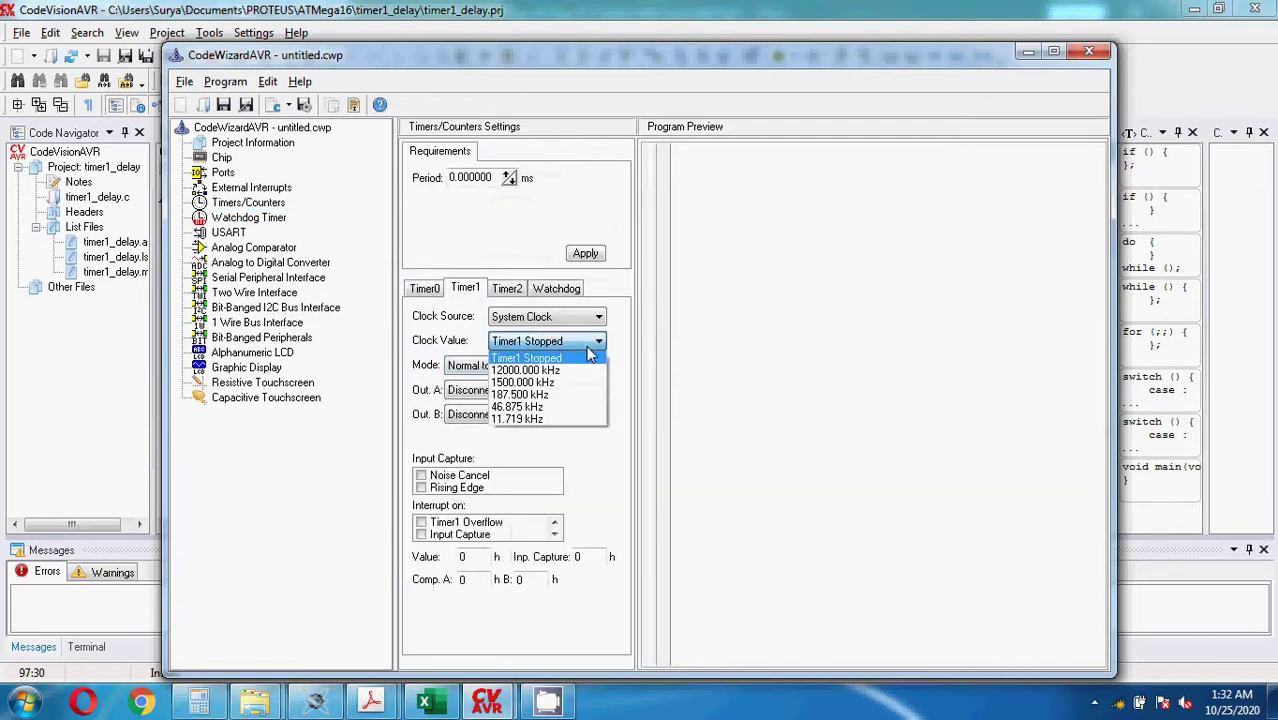
pyautogui.click(554, 420)
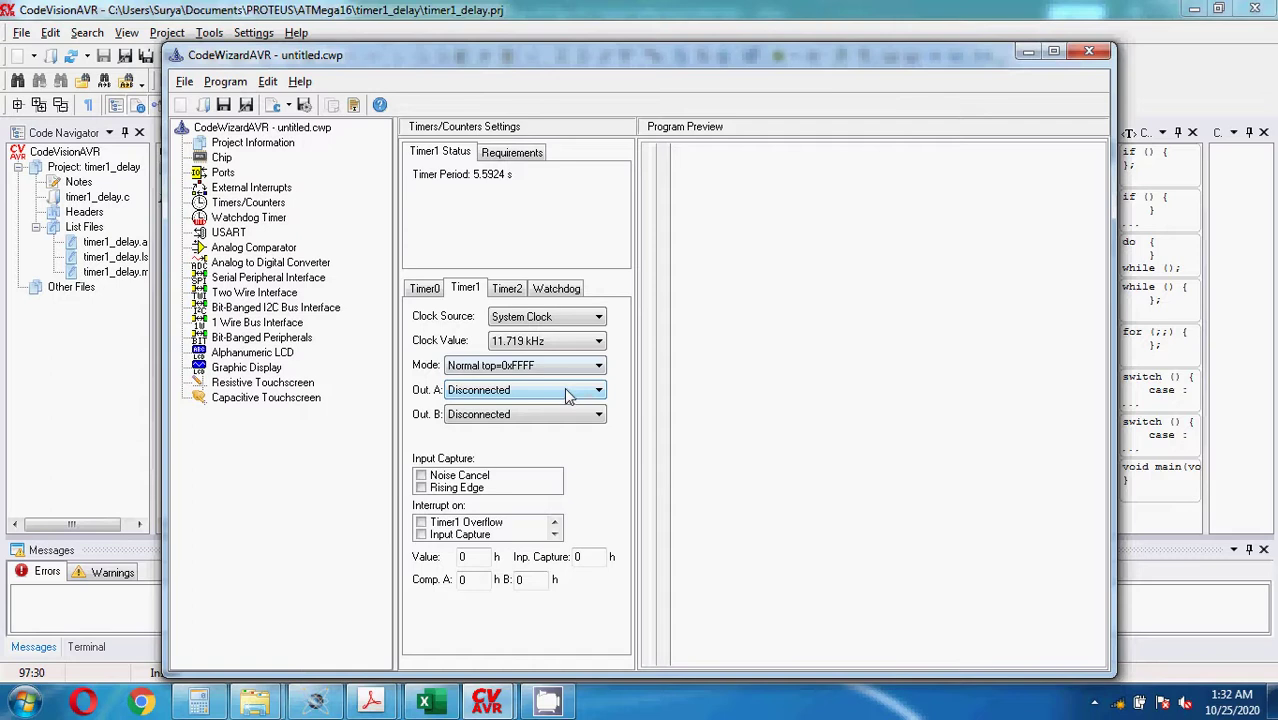
pyautogui.click(421, 523)
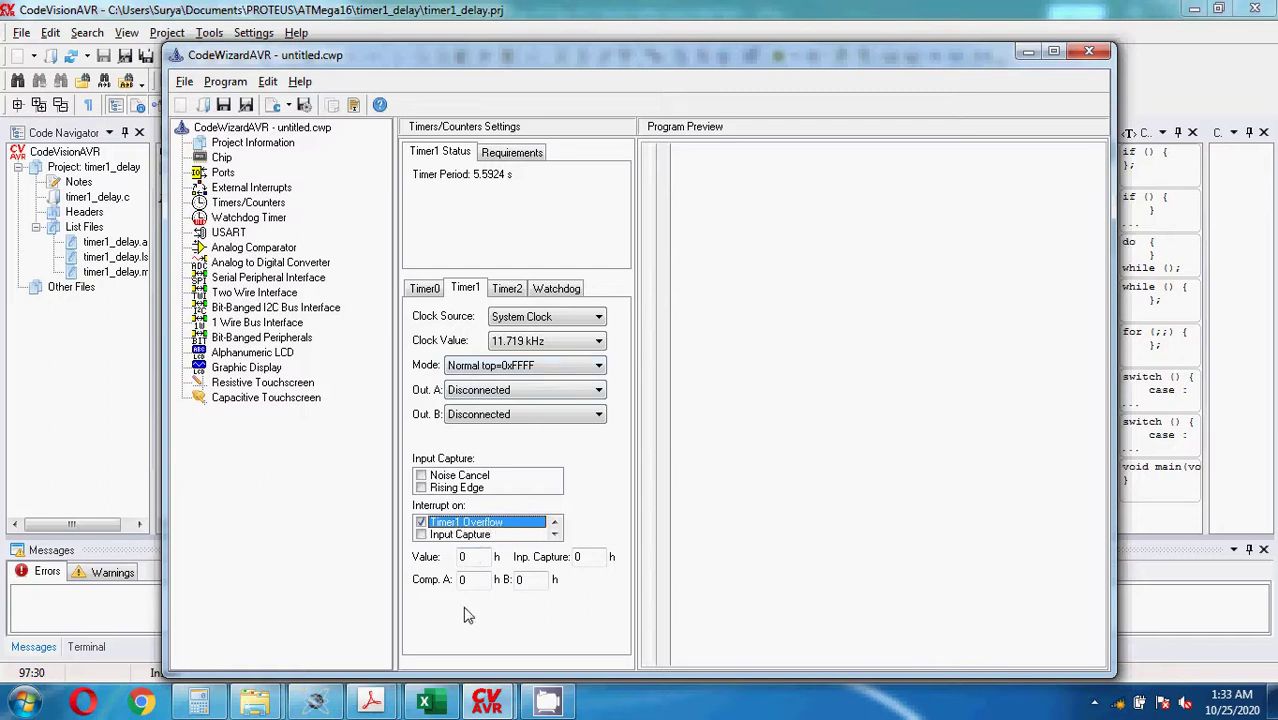
pyautogui.doubleClick(476, 557)
pyautogui.write('D')
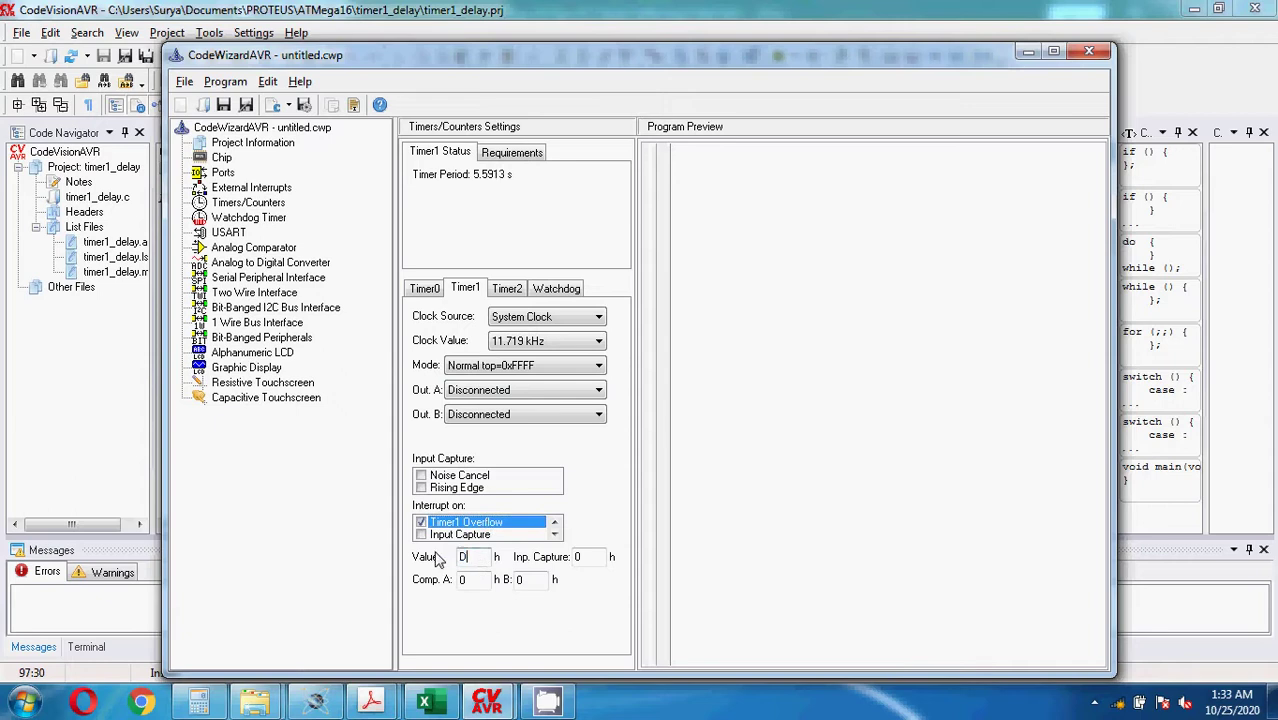
pyautogui.write('234')
# Run Generate, Save and Exit on the wizard configuration
pyautogui.click(226, 81)
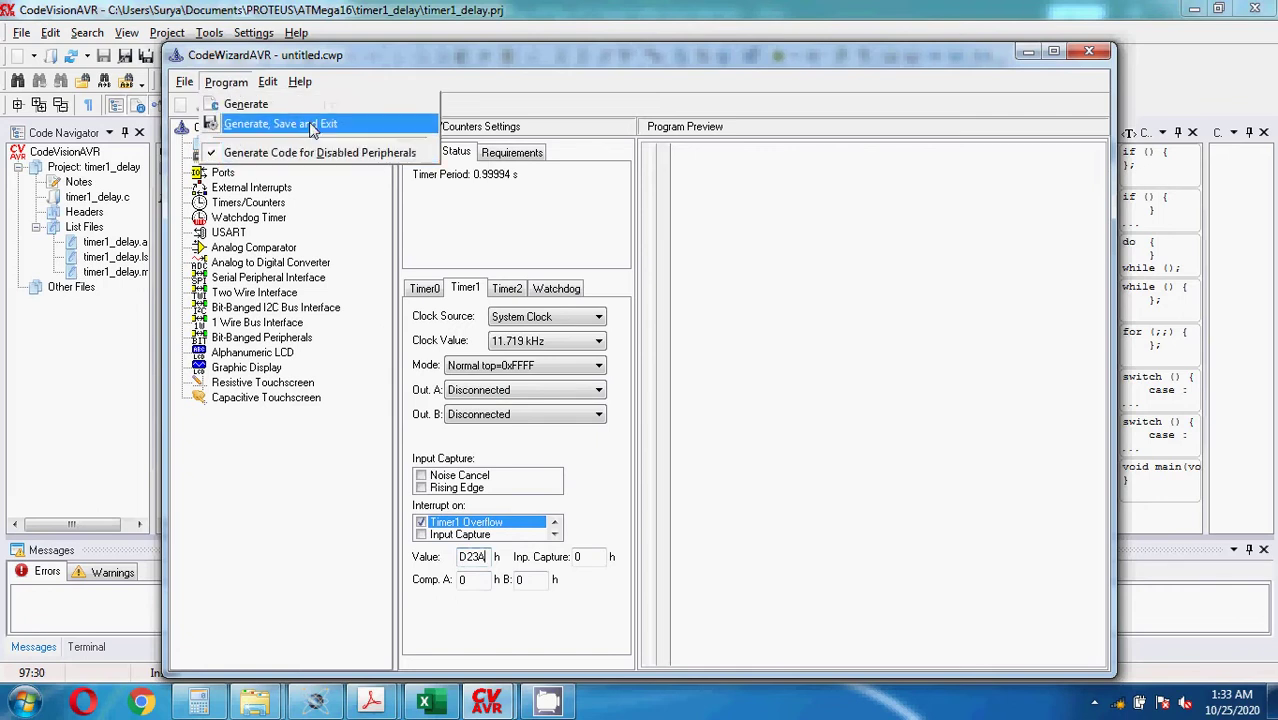
pyautogui.click(312, 125)
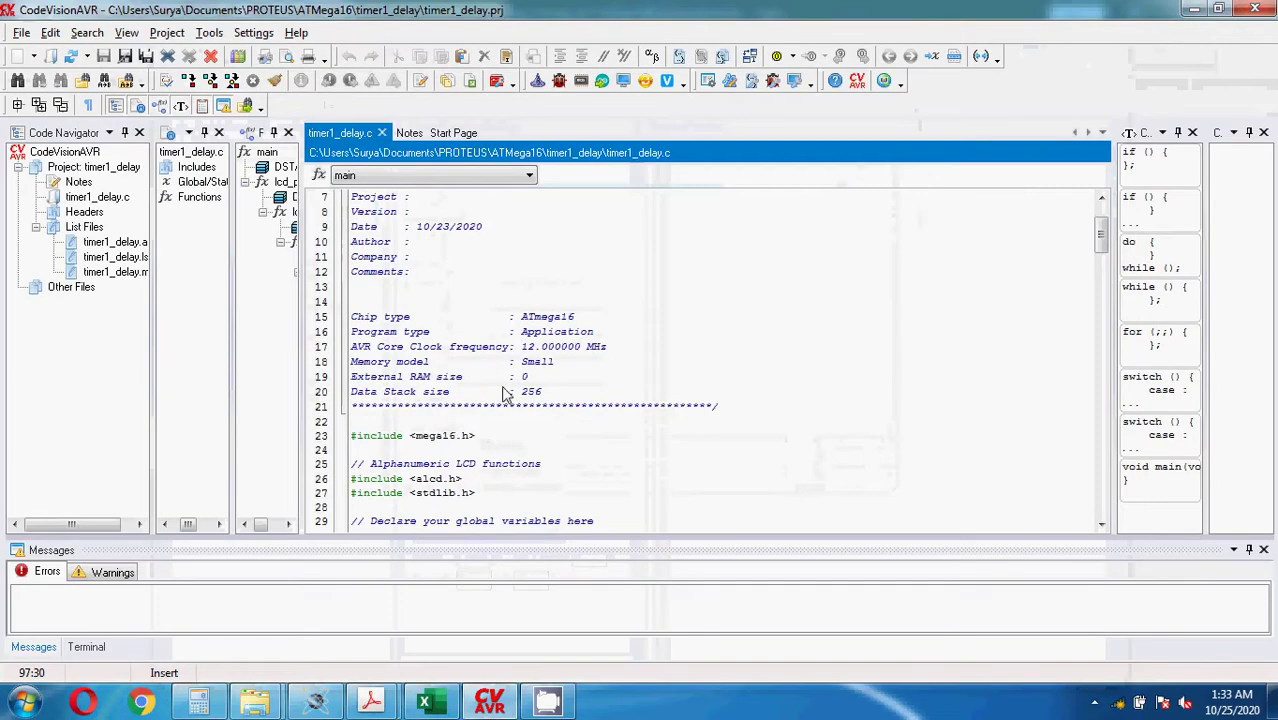
# Check the include lines of timer1_delay.c, then switch to Proteus and examine how the LCD and LED are wired to the ATMEGA16
pyautogui.click(421, 436)
pyautogui.scroll(-2, 424, 436)
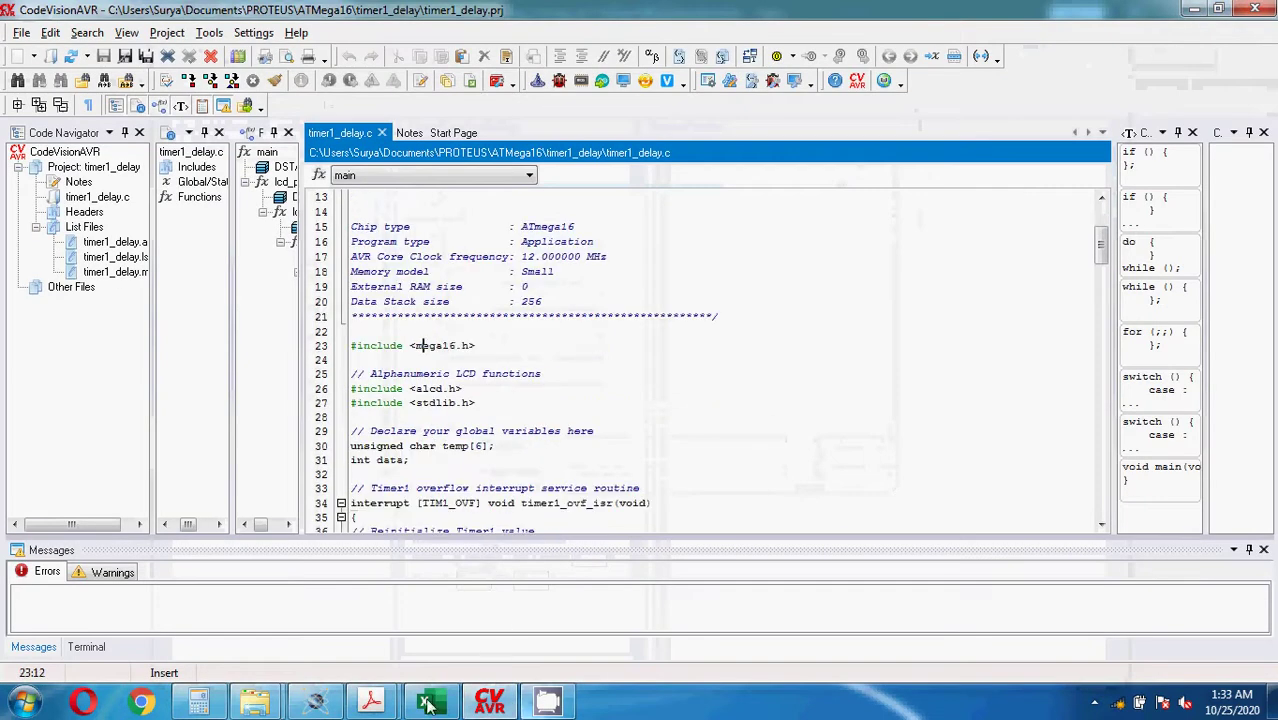
pyautogui.click(315, 705)
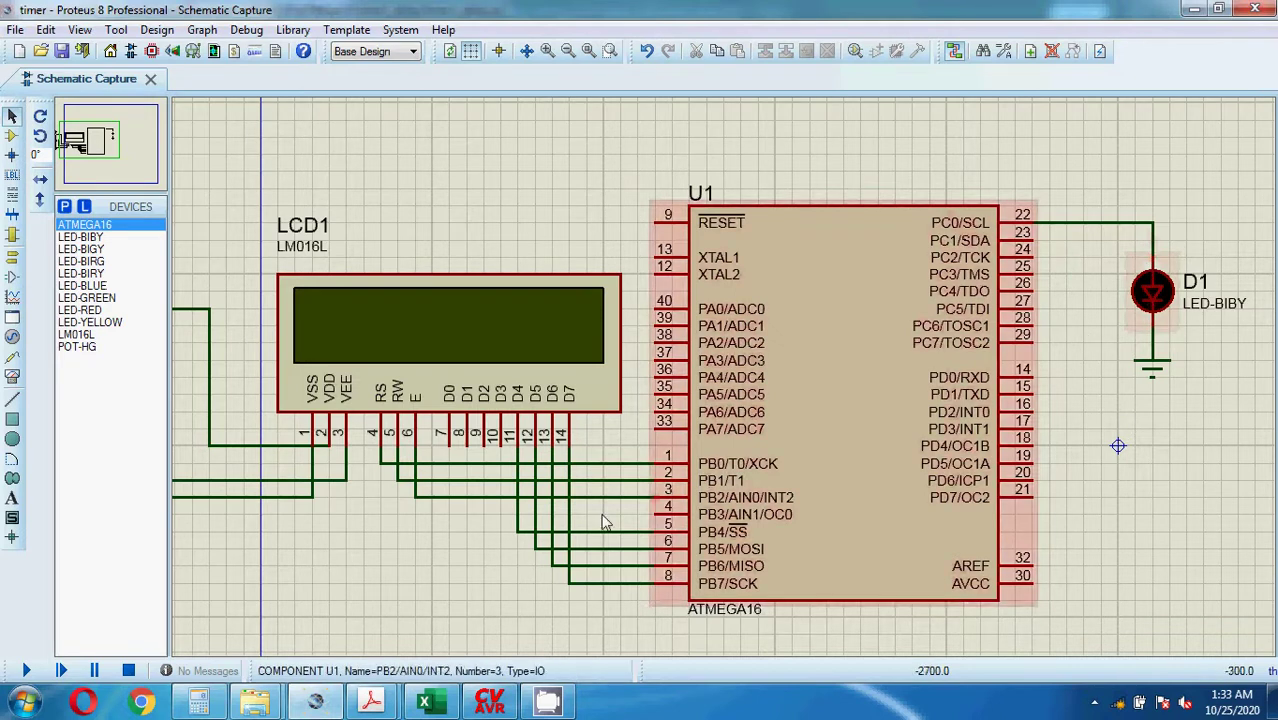
pyautogui.click(463, 336)
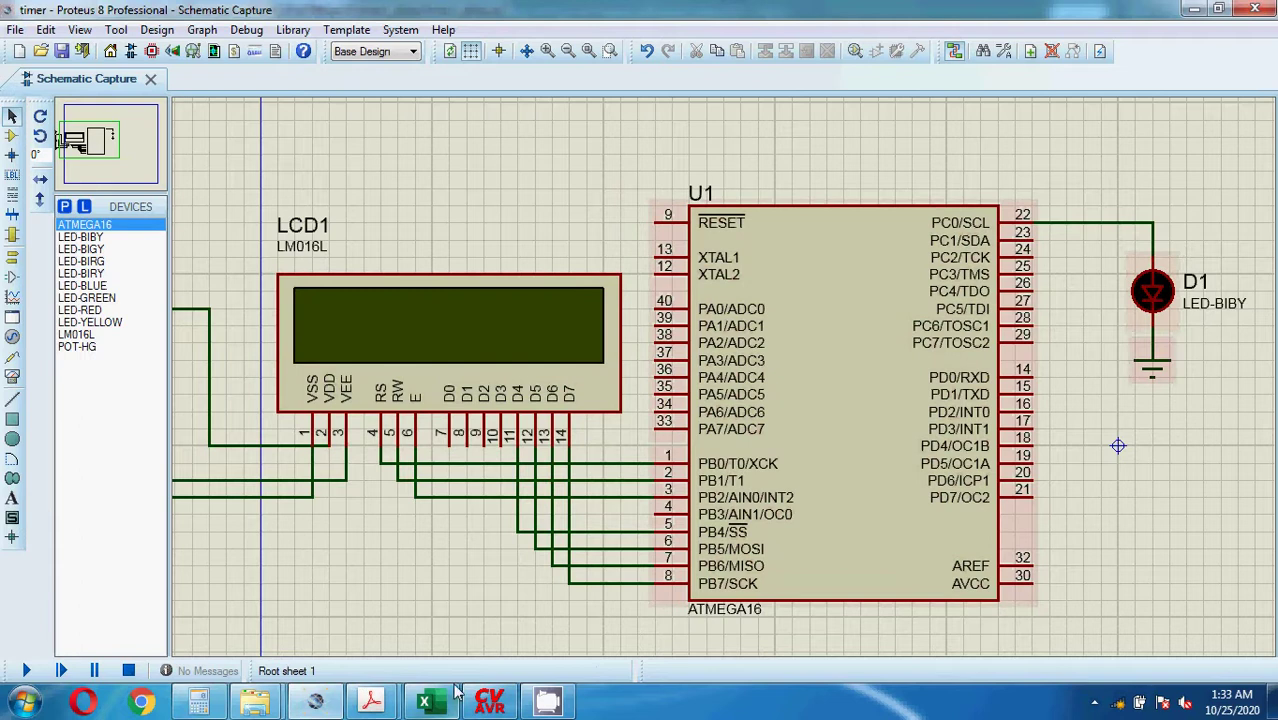
pyautogui.moveTo(391, 706)
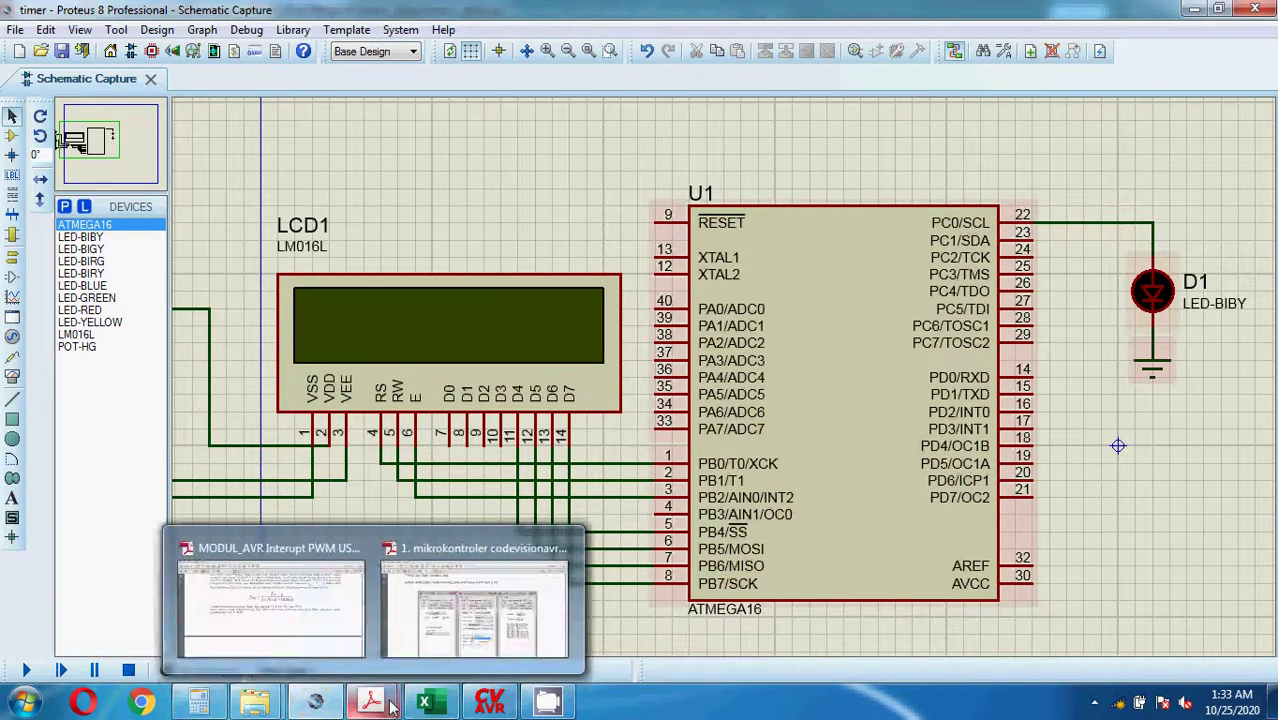
# Switch back to CodeVisionAVR and examine the Timer1 overflow interrupt routine, including the TCNT1 reload values and the PORTC toggle condition
pyautogui.click(489, 703)
pyautogui.scroll(-2, 437, 403)
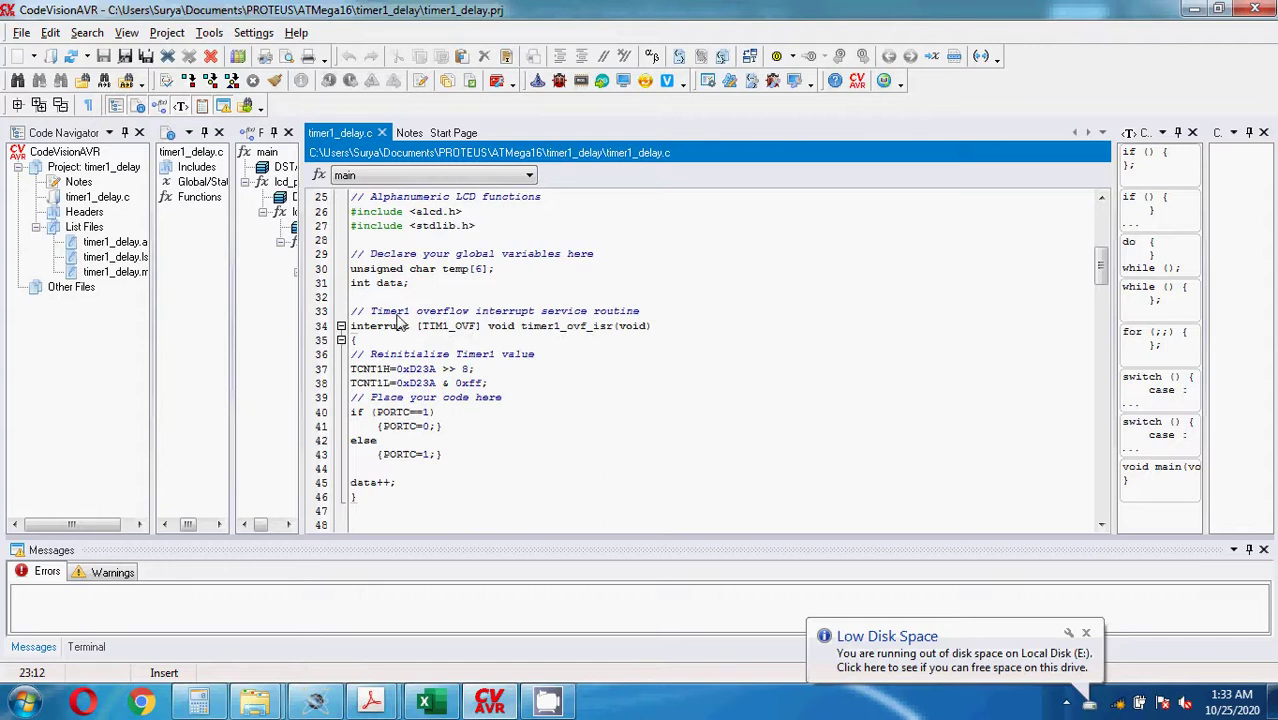
pyautogui.moveTo(405, 326); pyautogui.dragTo(652, 326)
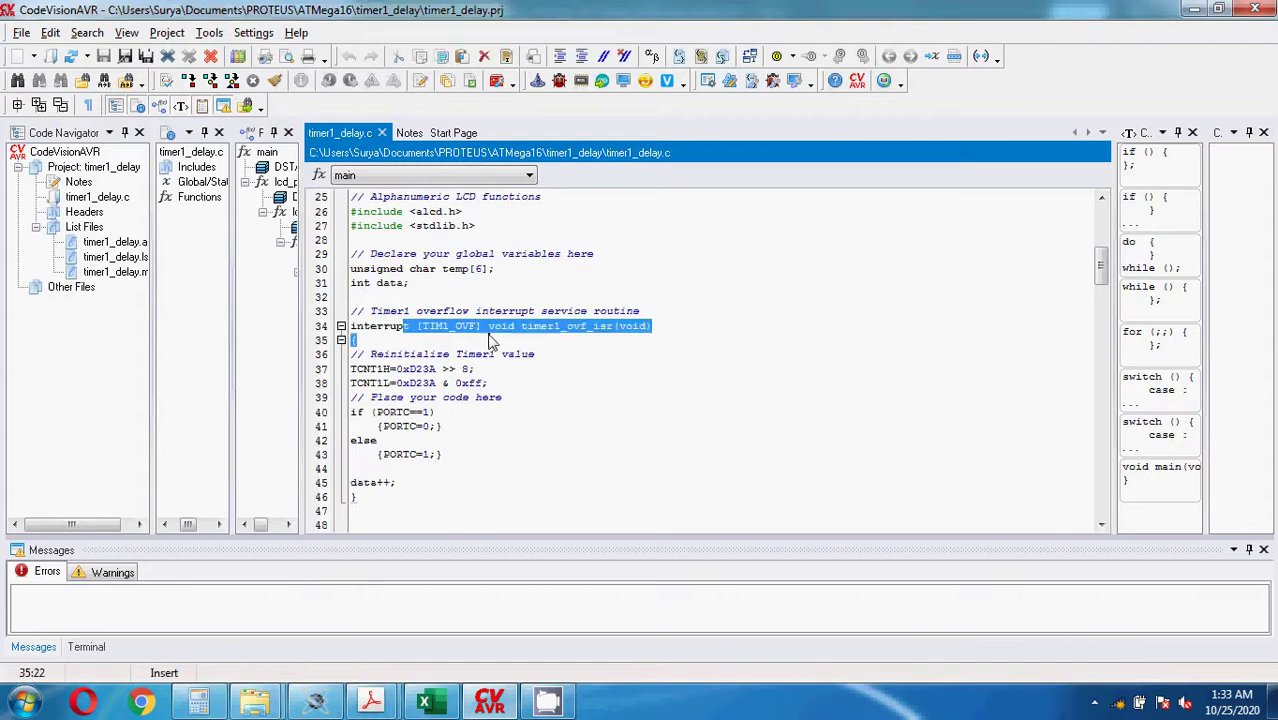
pyautogui.click(571, 410)
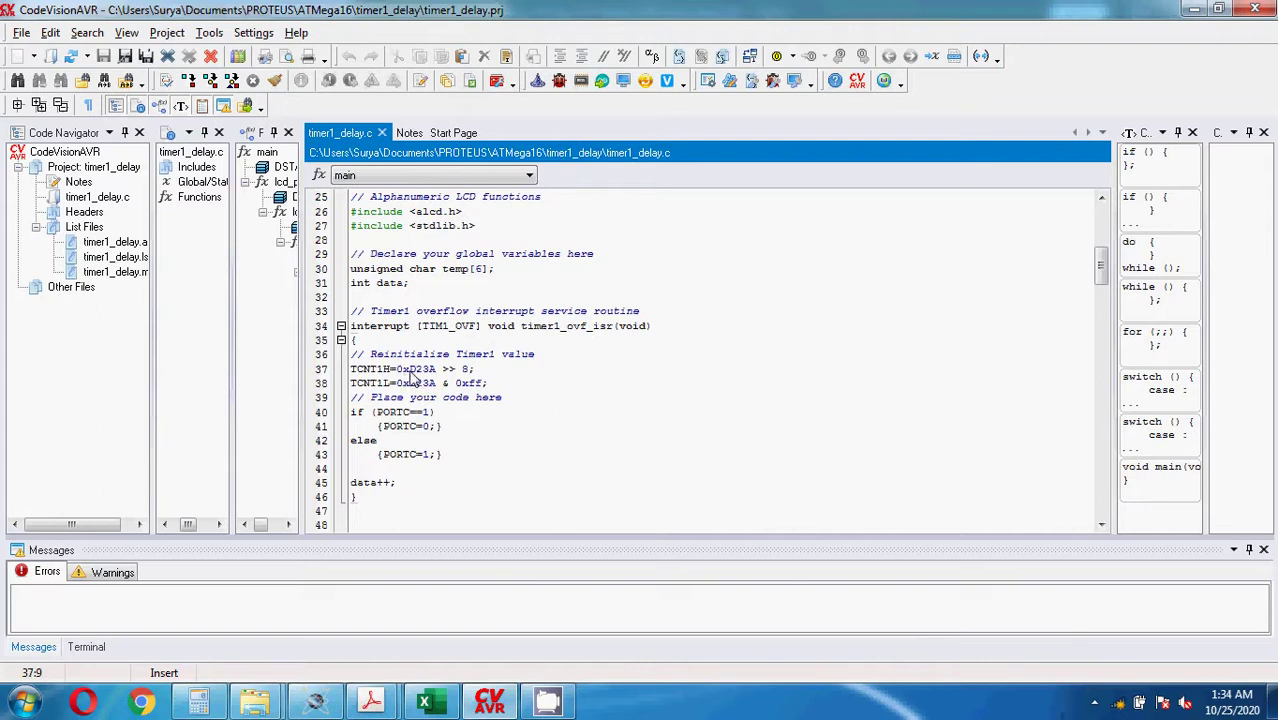
pyautogui.moveTo(409, 373); pyautogui.dragTo(437, 376)
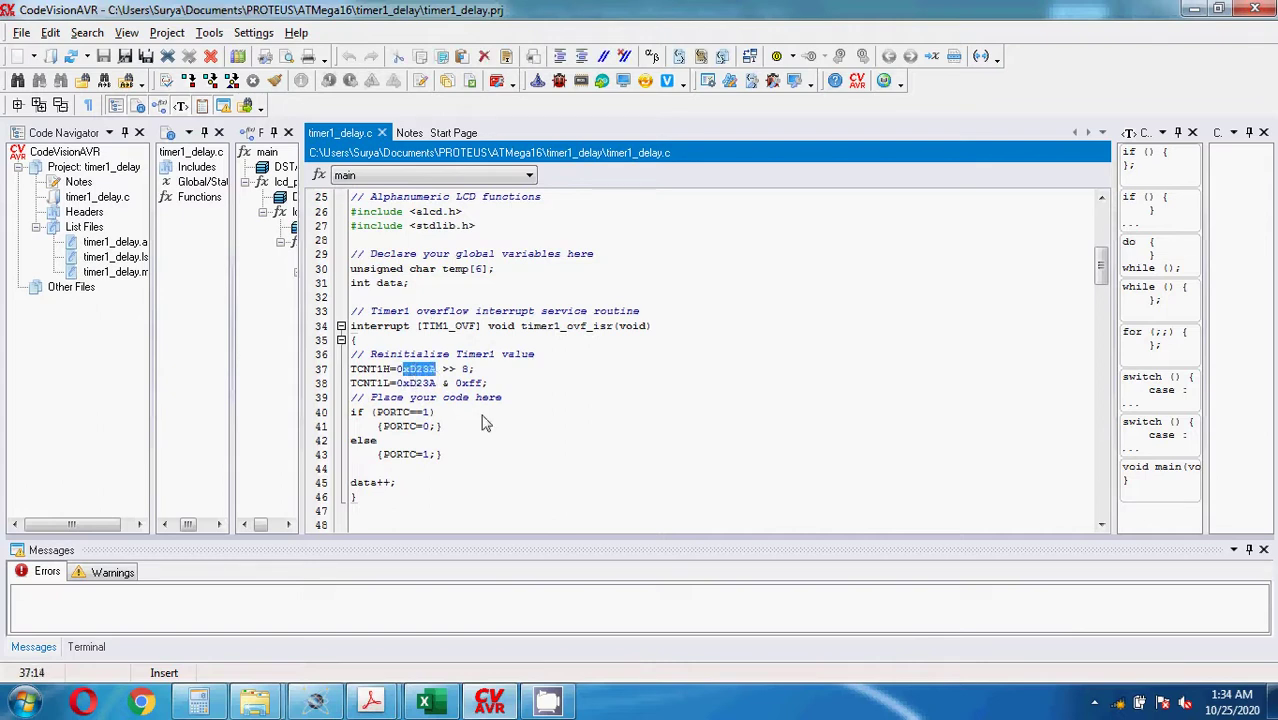
pyautogui.click(498, 441)
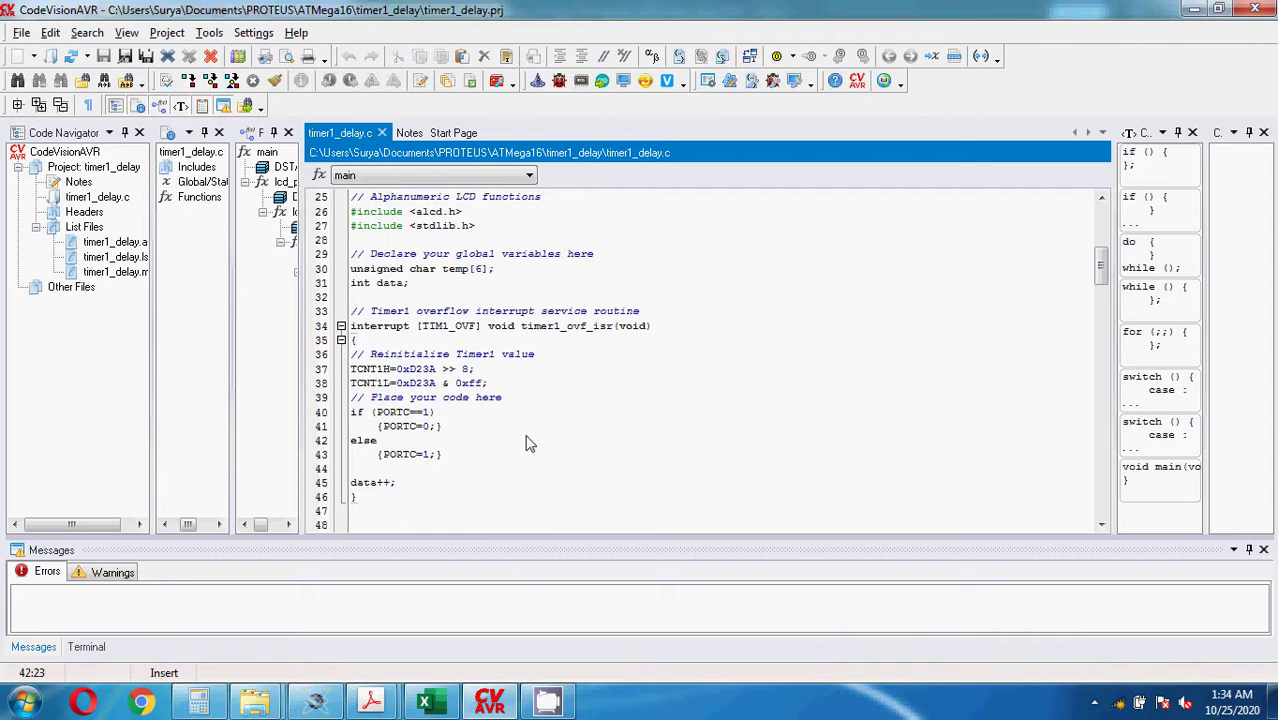
pyautogui.click(434, 426)
pyautogui.scroll(-1, 452, 436)
pyautogui.scroll(-1, 447, 441)
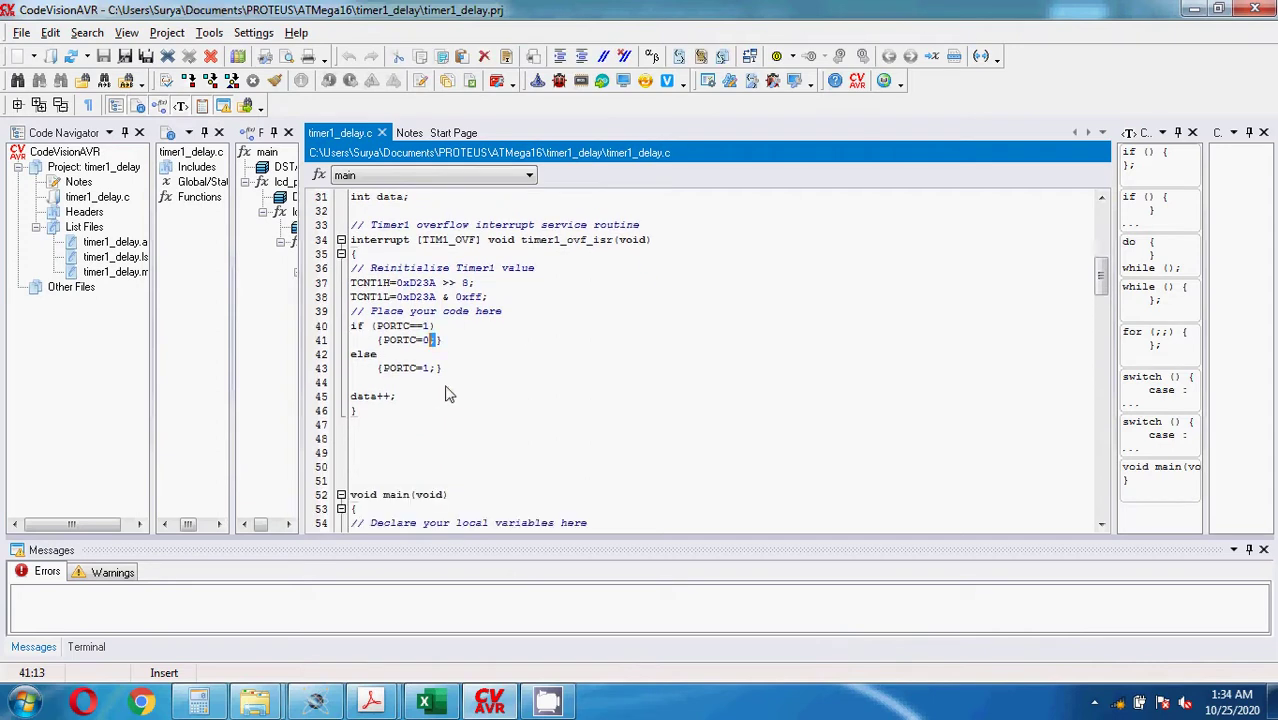
pyautogui.moveTo(369, 330); pyautogui.dragTo(547, 353)
pyautogui.click(490, 381)
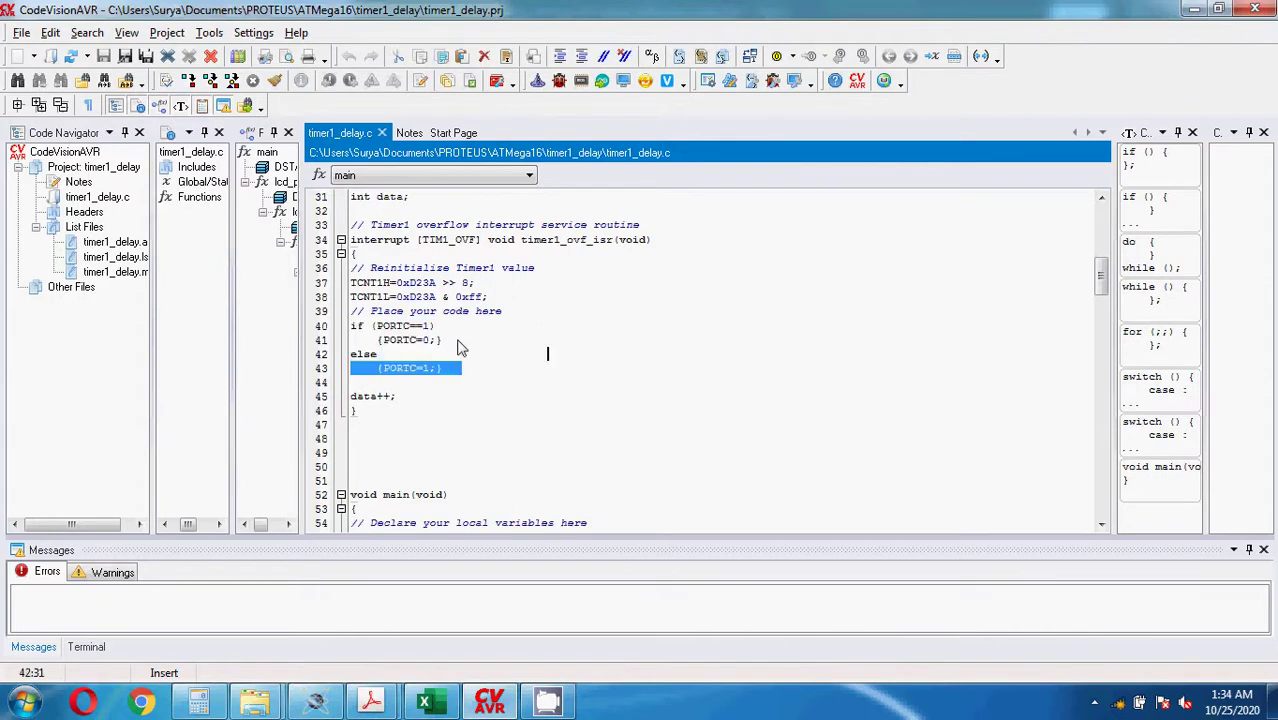
pyautogui.click(459, 344)
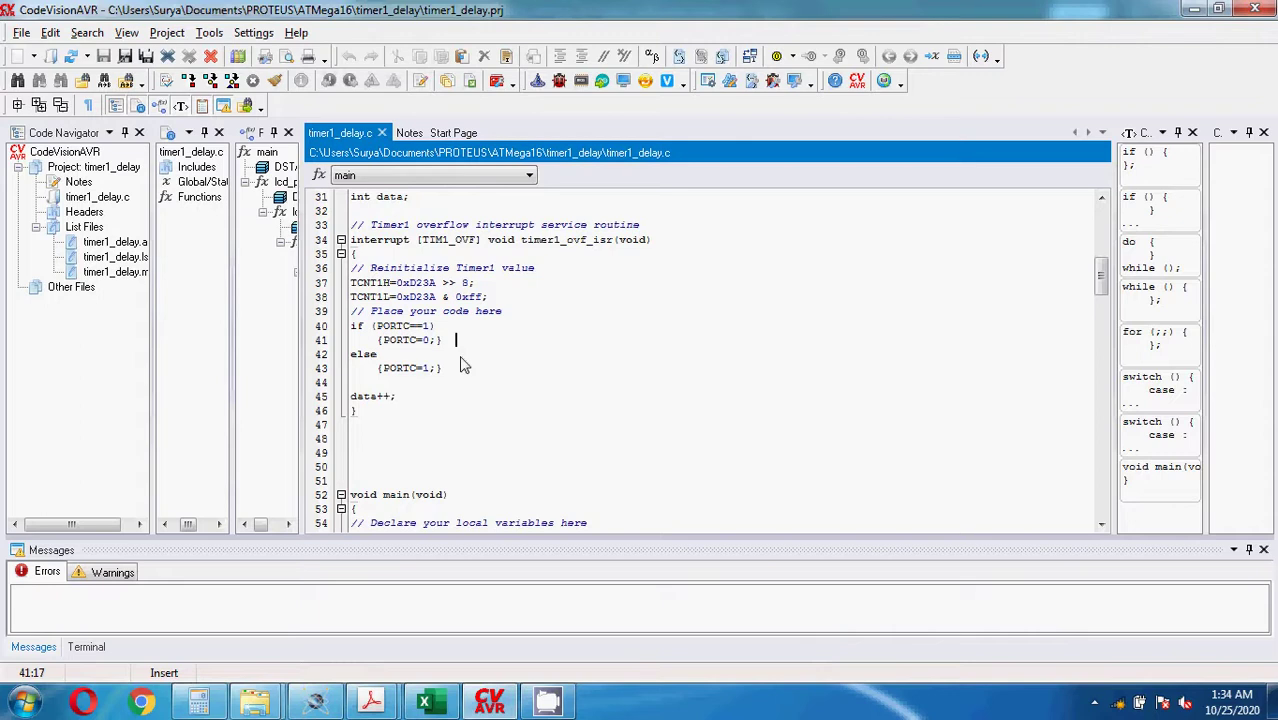
# Review the TCNT1 calculation in the microcontroller PDF and return to timer1_delay.c in CodeVisionAVR
pyautogui.moveTo(373, 700)
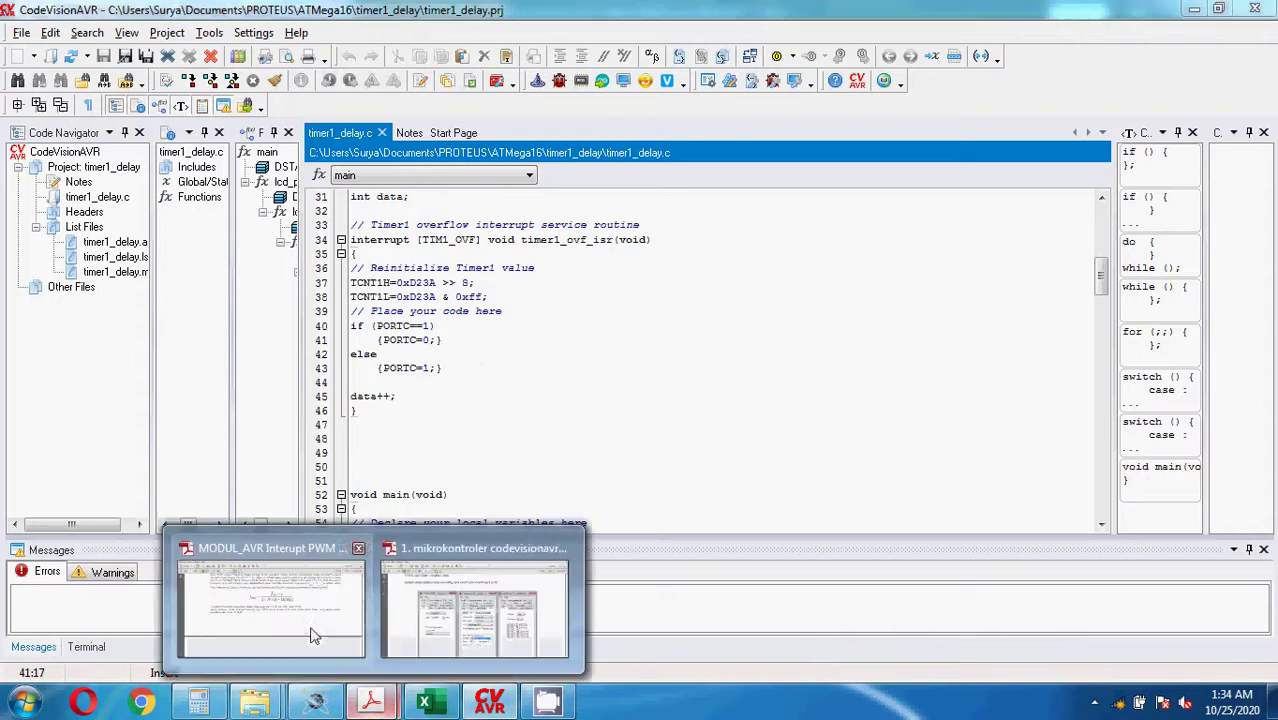
pyautogui.click(475, 610)
pyautogui.scroll(5, 451, 428)
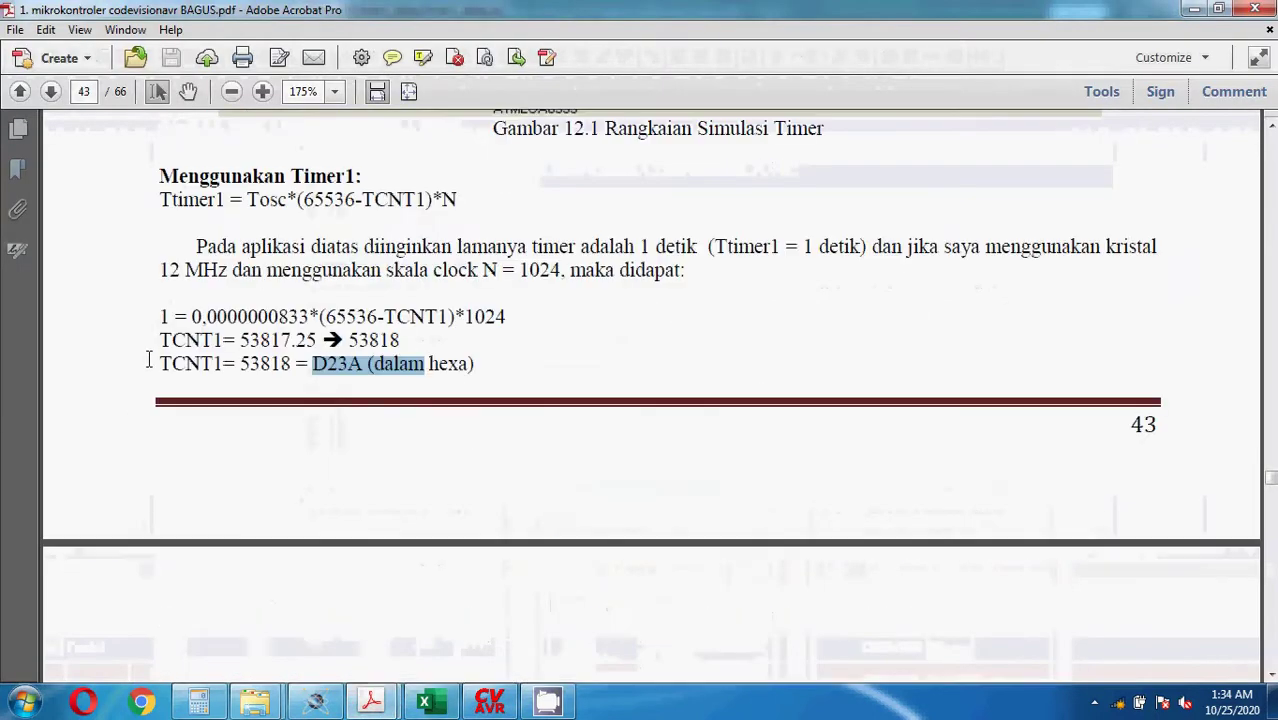
pyautogui.click(1192, 8)
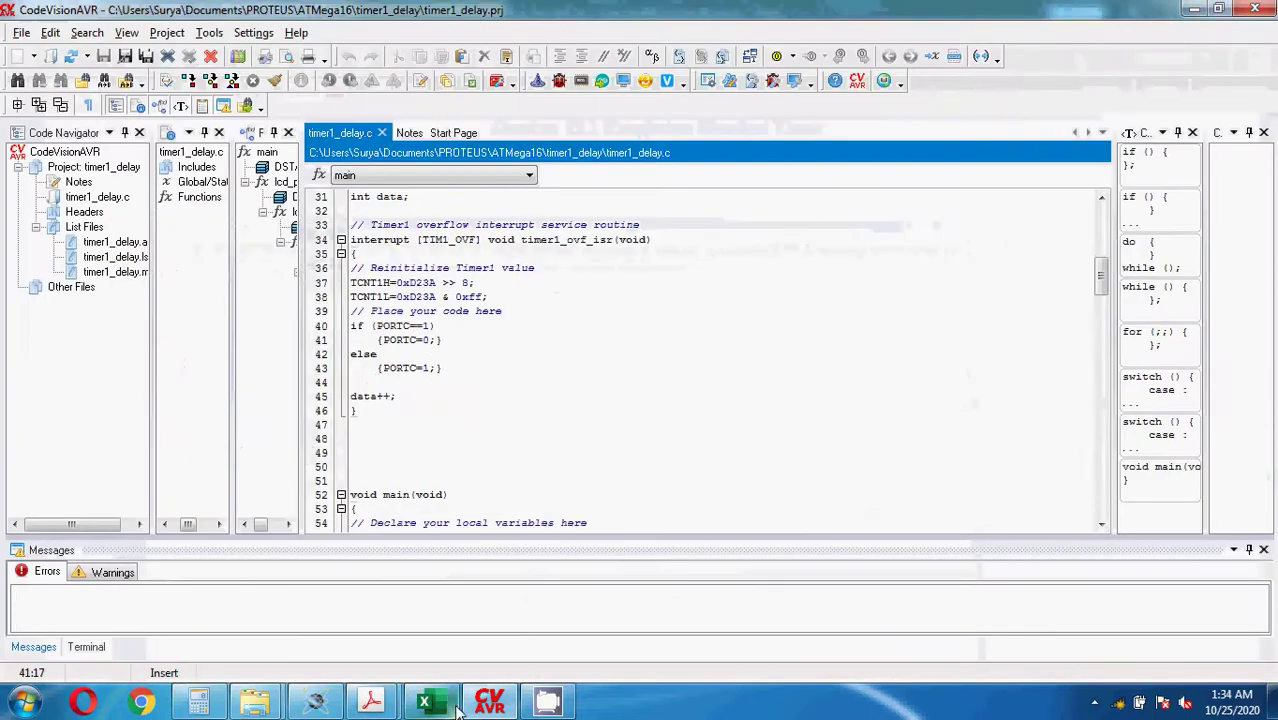
pyautogui.click(315, 700)
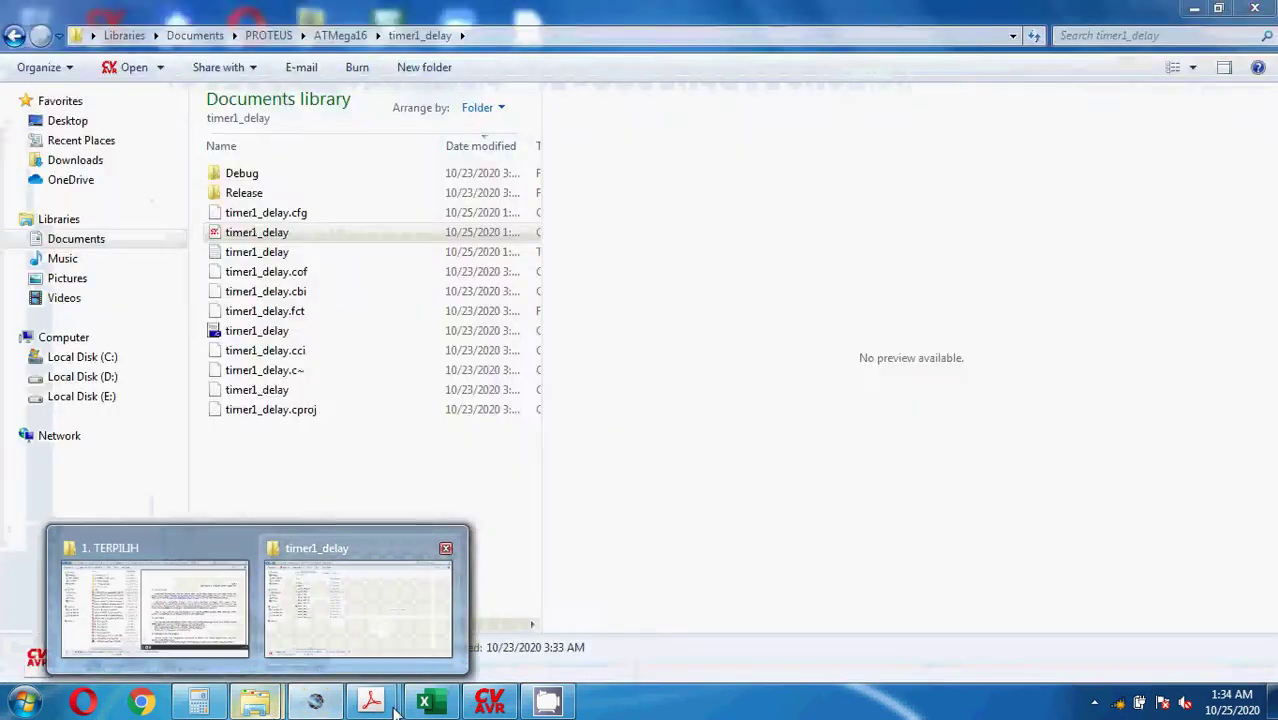
pyautogui.moveTo(505, 703)
pyautogui.click(494, 600)
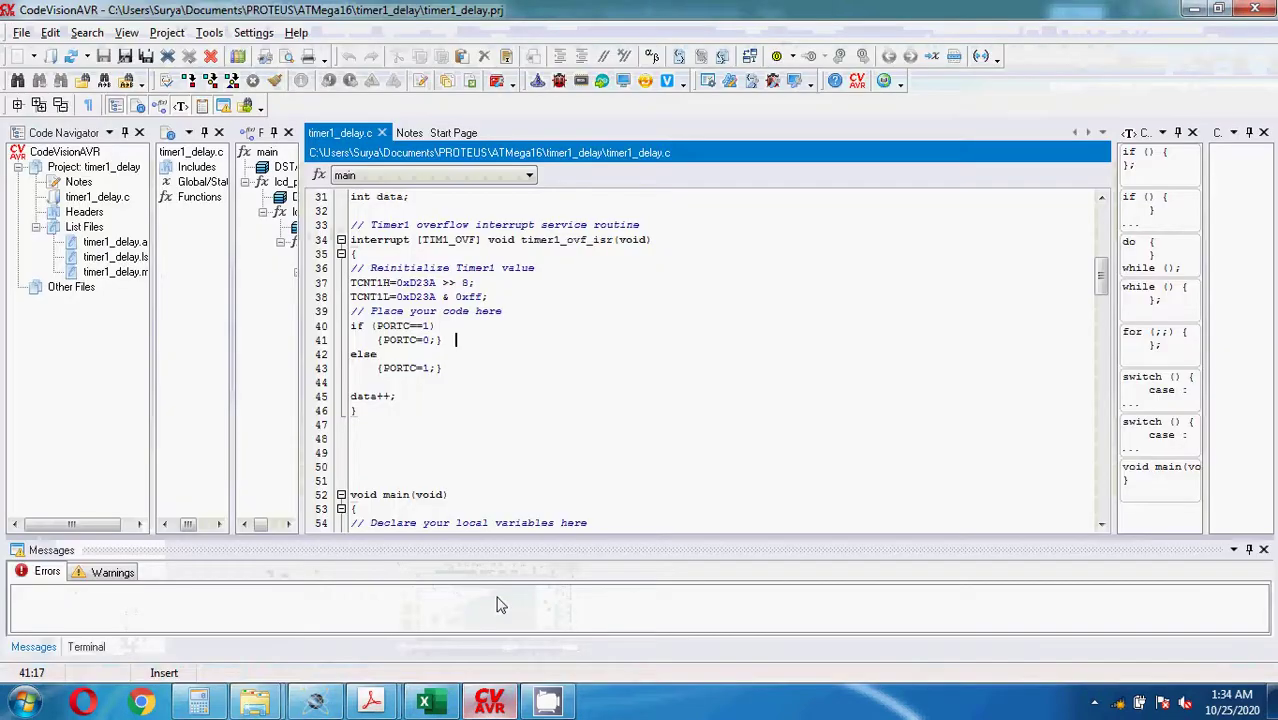
# Examine the data++ increment in the Timer1 overflow routine and the global declarations of temp and data
pyautogui.moveTo(412, 398); pyautogui.dragTo(350, 397)
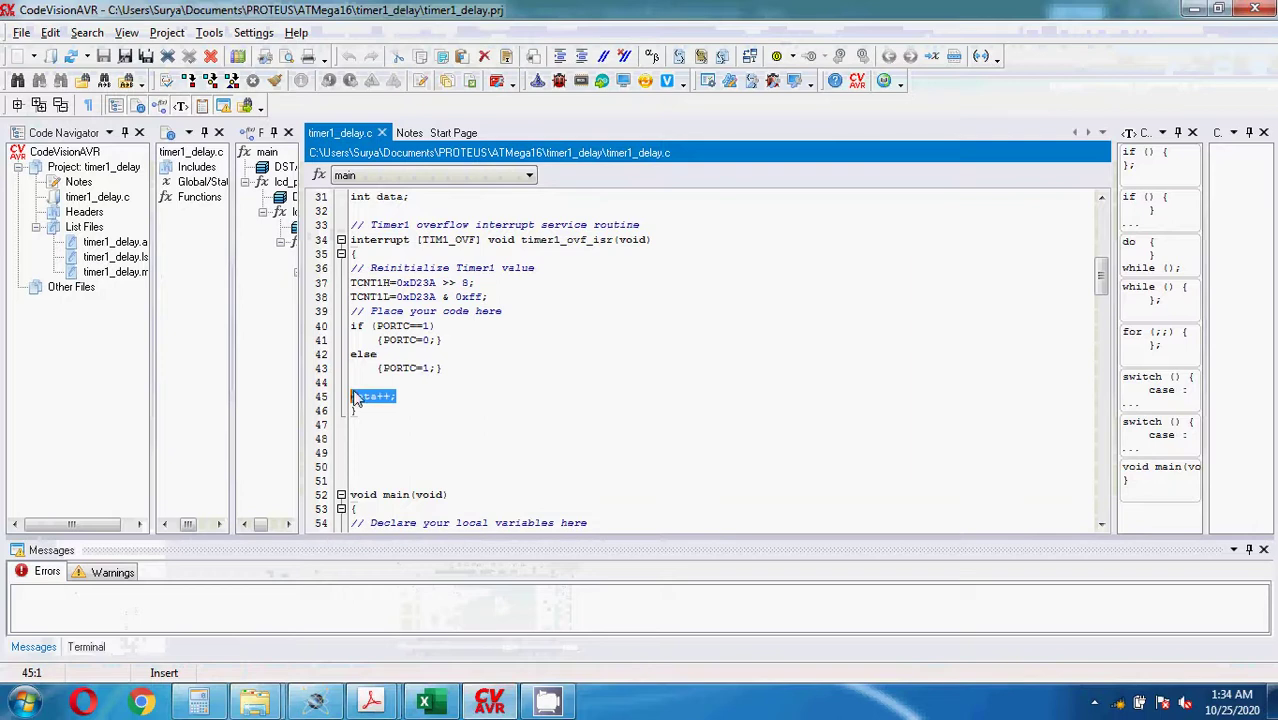
pyautogui.scroll(2, 418, 254)
pyautogui.click(395, 287)
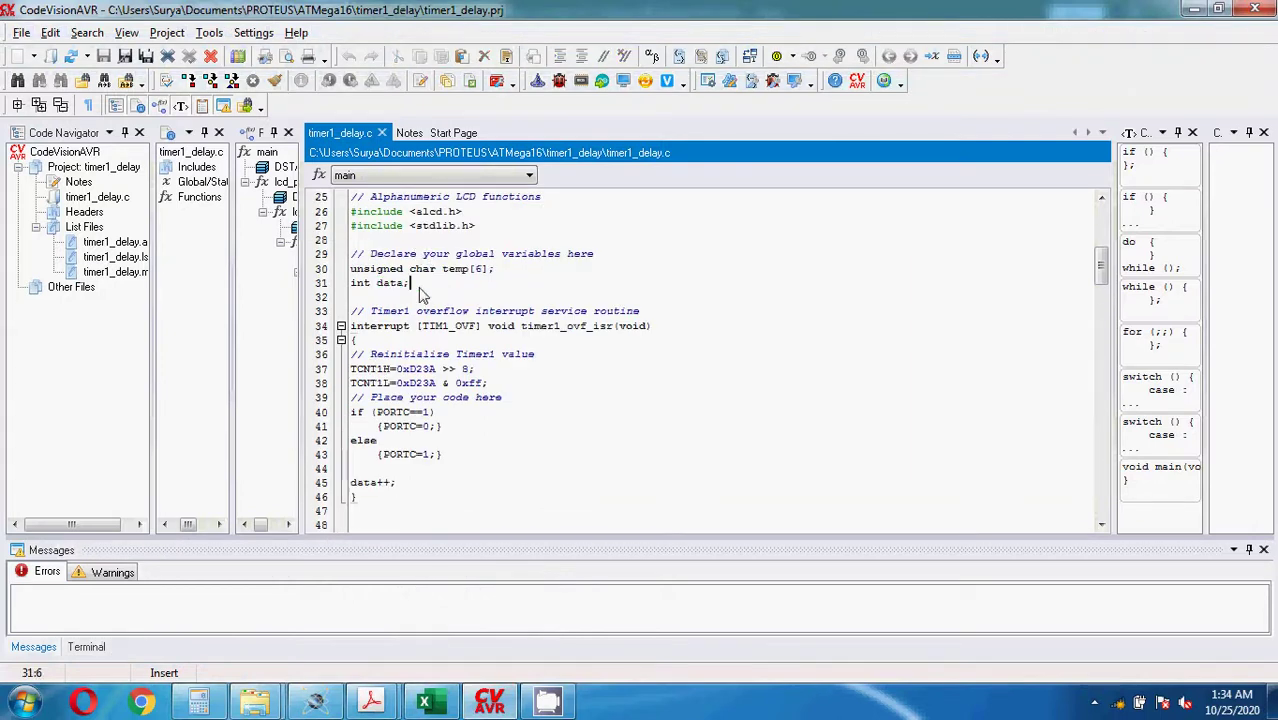
pyautogui.moveTo(412, 288); pyautogui.dragTo(345, 277)
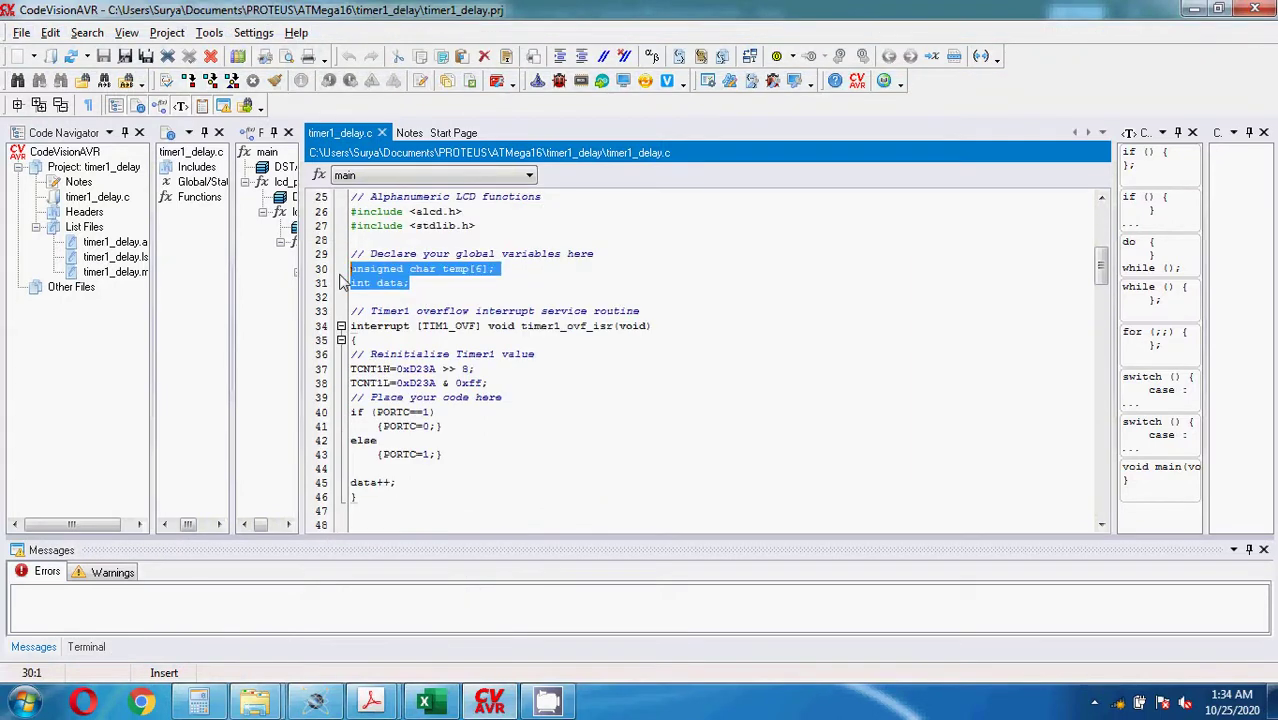
pyautogui.moveTo(405, 483); pyautogui.dragTo(348, 483)
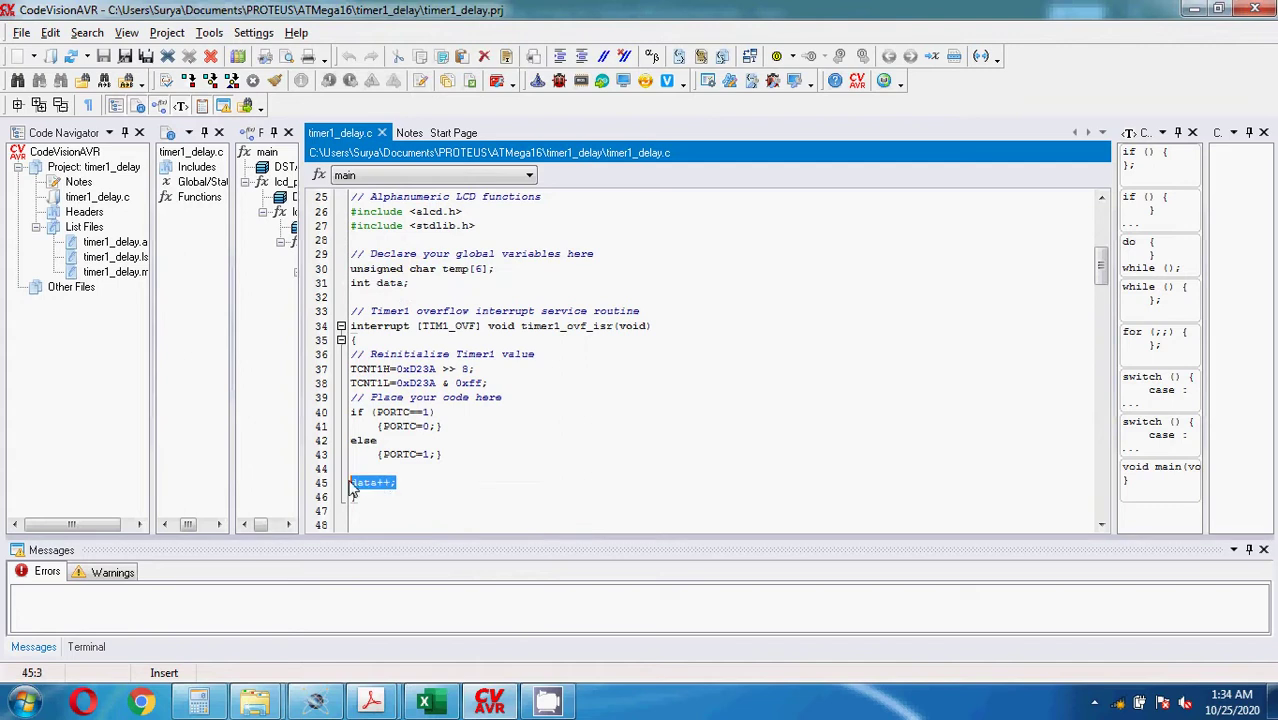
# Review the Timer/Counter 0 and Timer/Counter 1 initialization, including the clock value comments and the clock select bits in TCCR1B
pyautogui.scroll(-2, 476, 473)
pyautogui.scroll(-8, 476, 473)
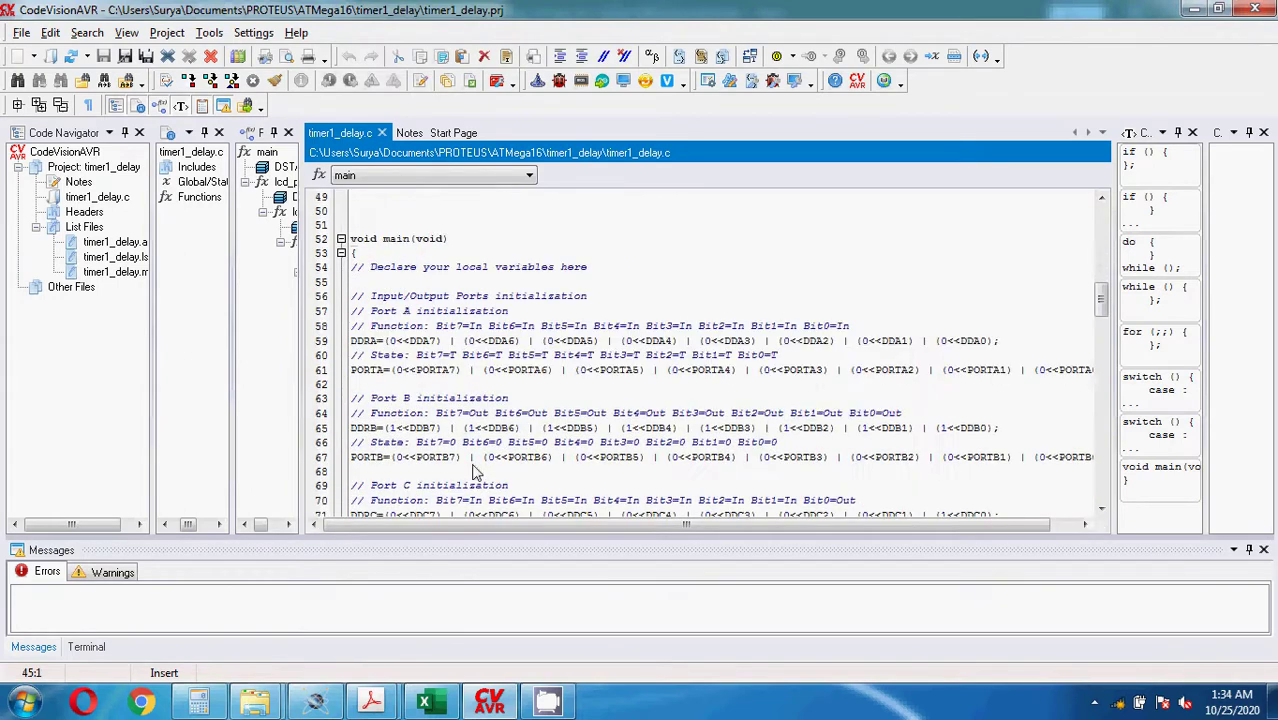
pyautogui.scroll(-8, 476, 473)
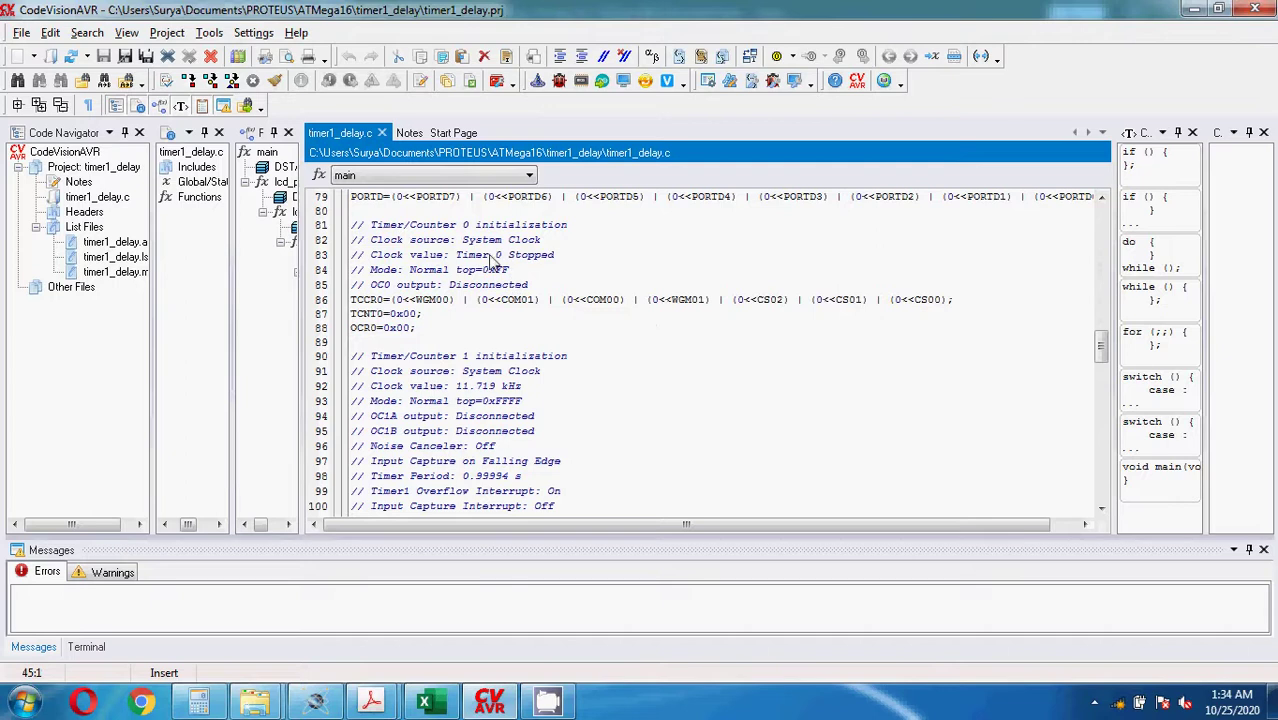
pyautogui.moveTo(456, 255); pyautogui.dragTo(538, 256)
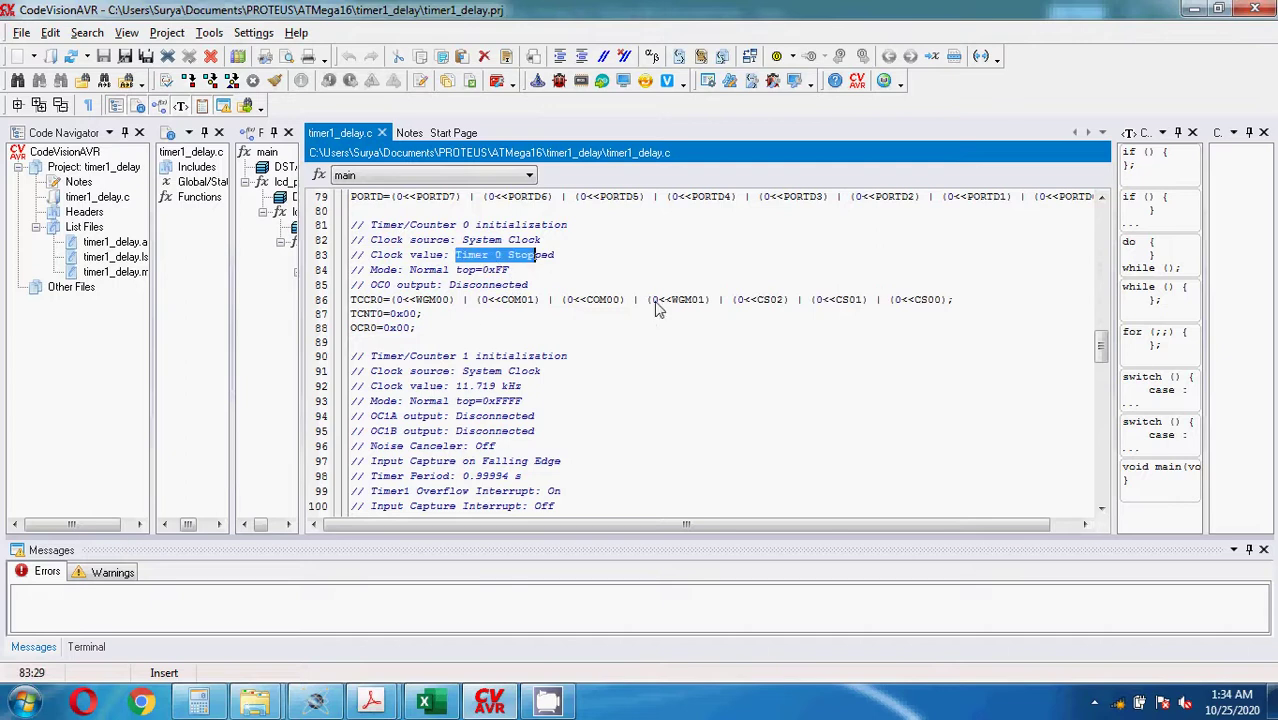
pyautogui.scroll(-1, 446, 412)
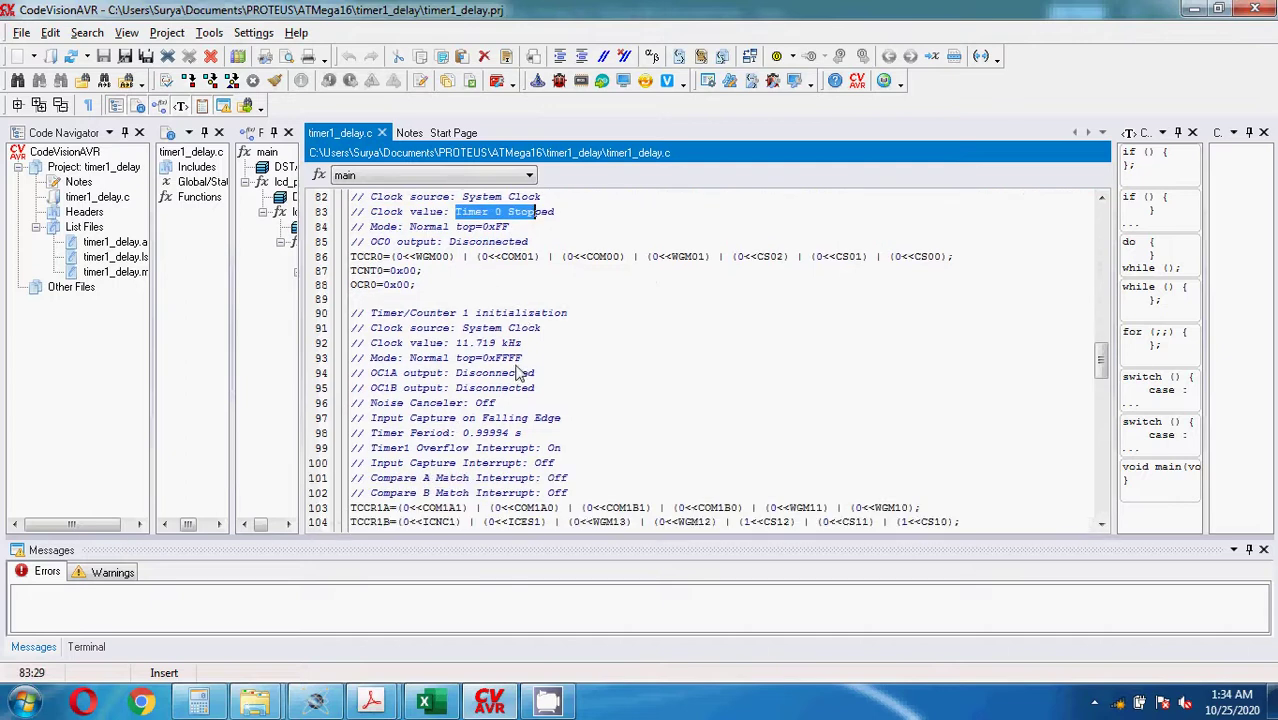
pyautogui.moveTo(521, 343); pyautogui.dragTo(461, 345)
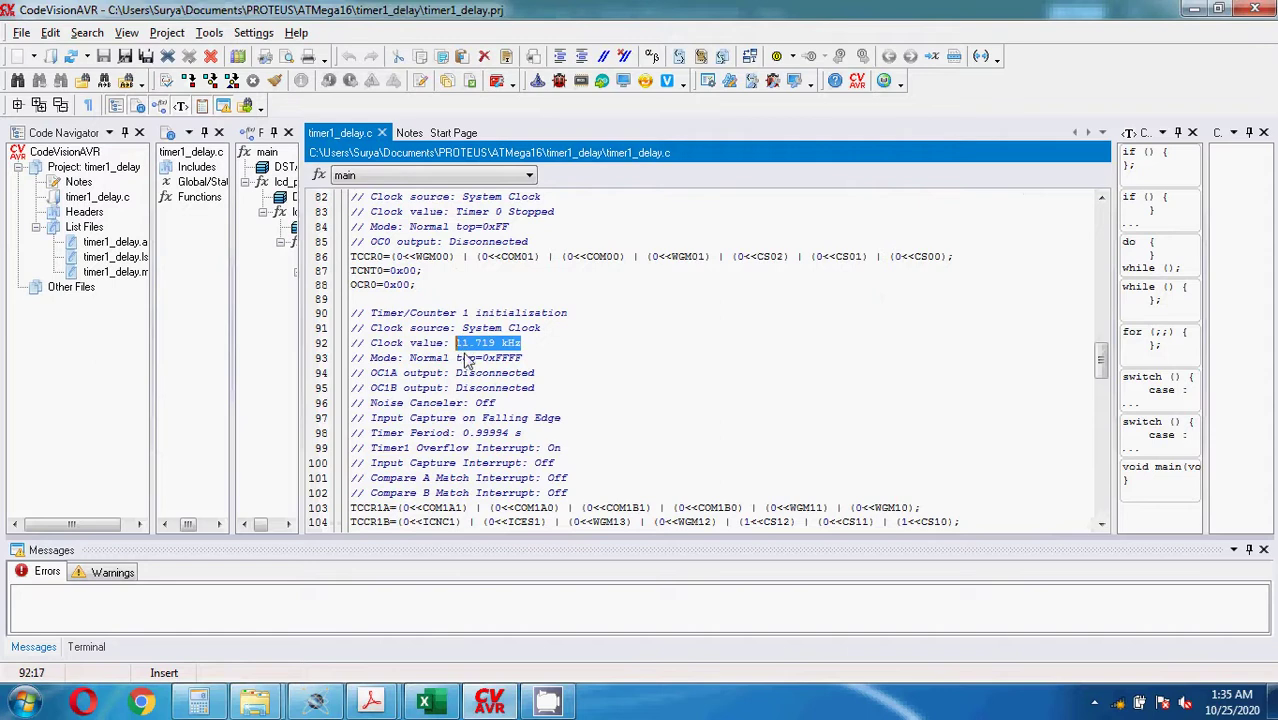
pyautogui.scroll(-3, 480, 362)
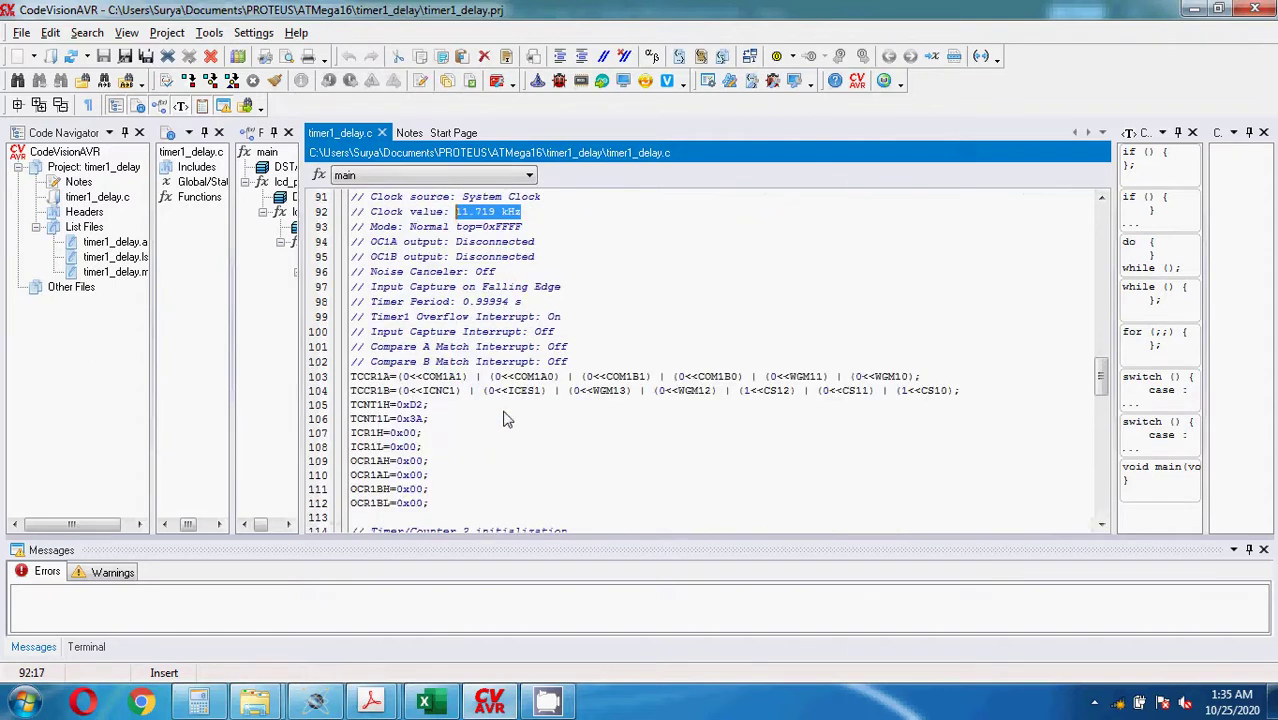
pyautogui.moveTo(358, 385); pyautogui.dragTo(748, 393)
pyautogui.click(921, 447)
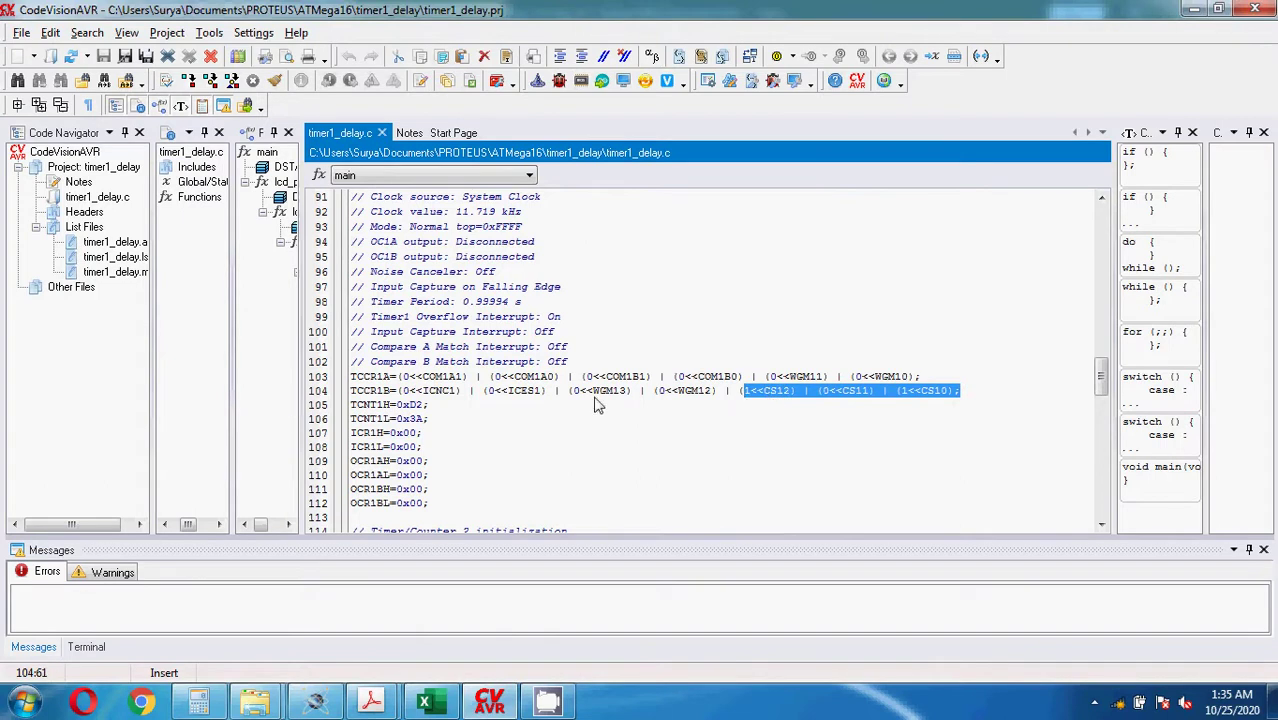
# Examine the TCNT1H and TCNT1L start values in the Timer/Counter 1 initialization
pyautogui.click(445, 432)
pyautogui.scroll(-1, 445, 422)
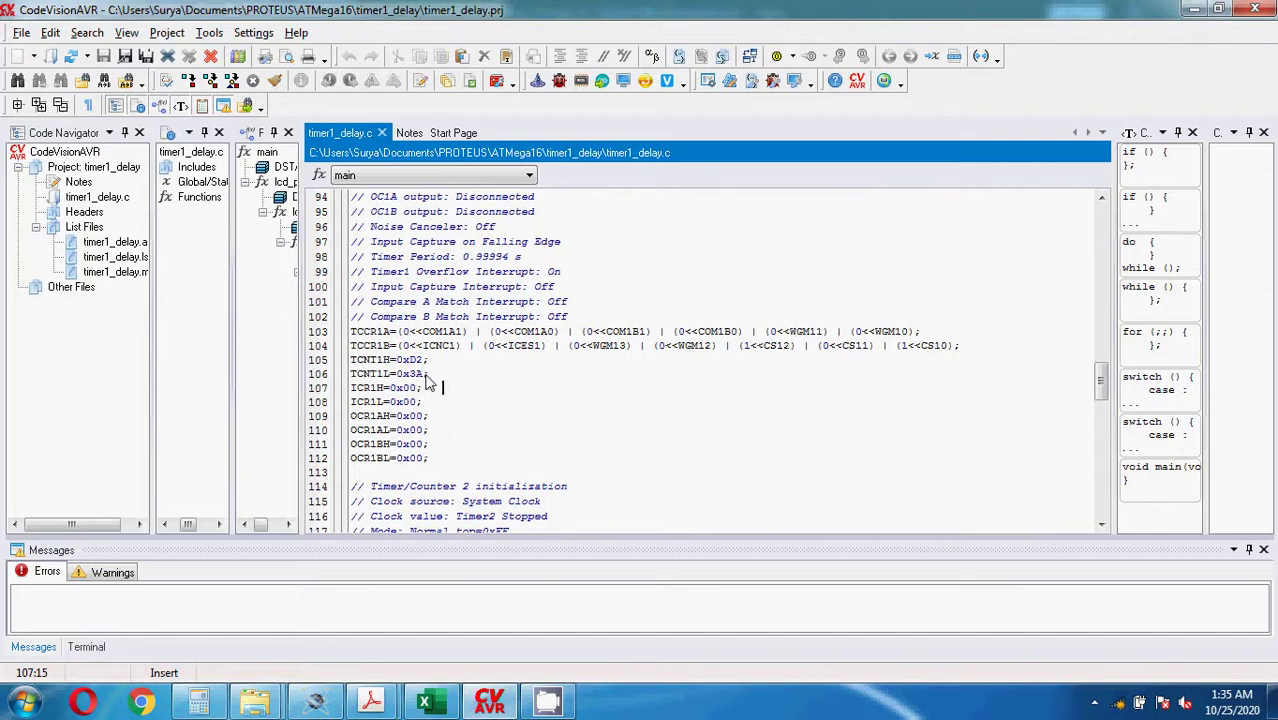
pyautogui.scroll(-2, 470, 386)
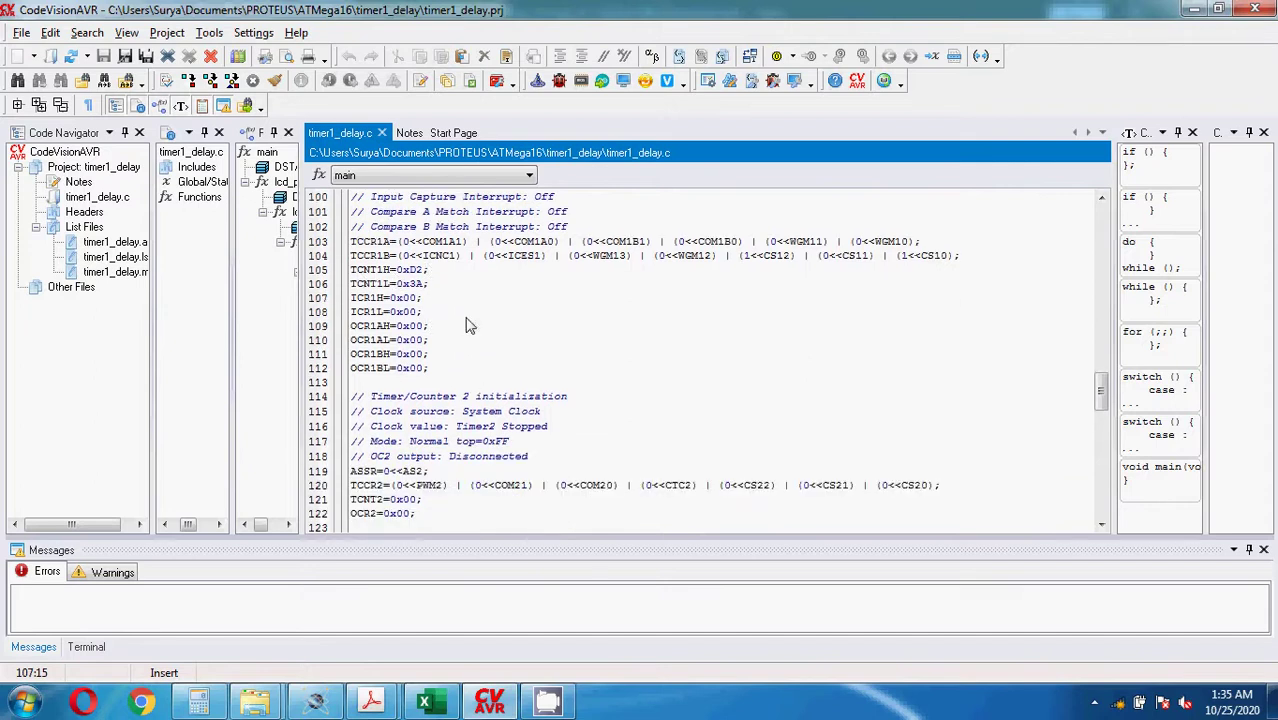
pyautogui.scroll(1, 557, 252)
pyautogui.moveTo(567, 301); pyautogui.dragTo(431, 211)
pyautogui.moveTo(443, 383); pyautogui.dragTo(345, 360)
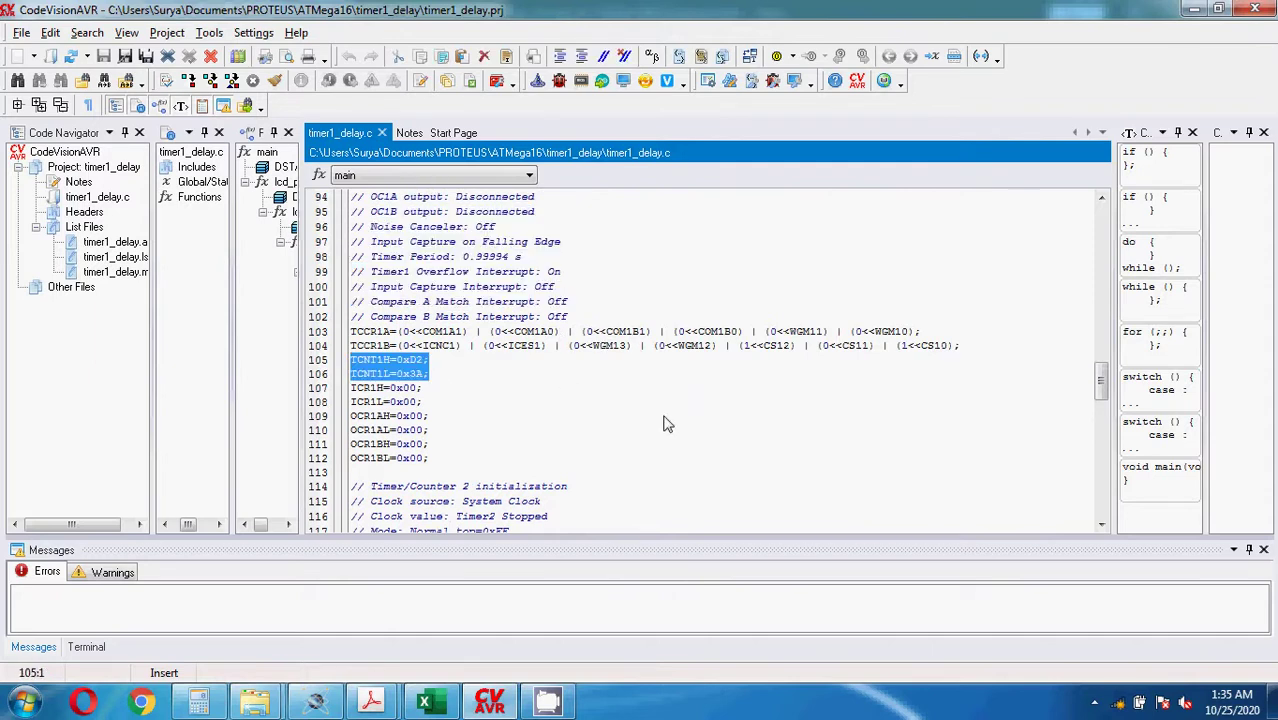
pyautogui.scroll(-1, 600, 505)
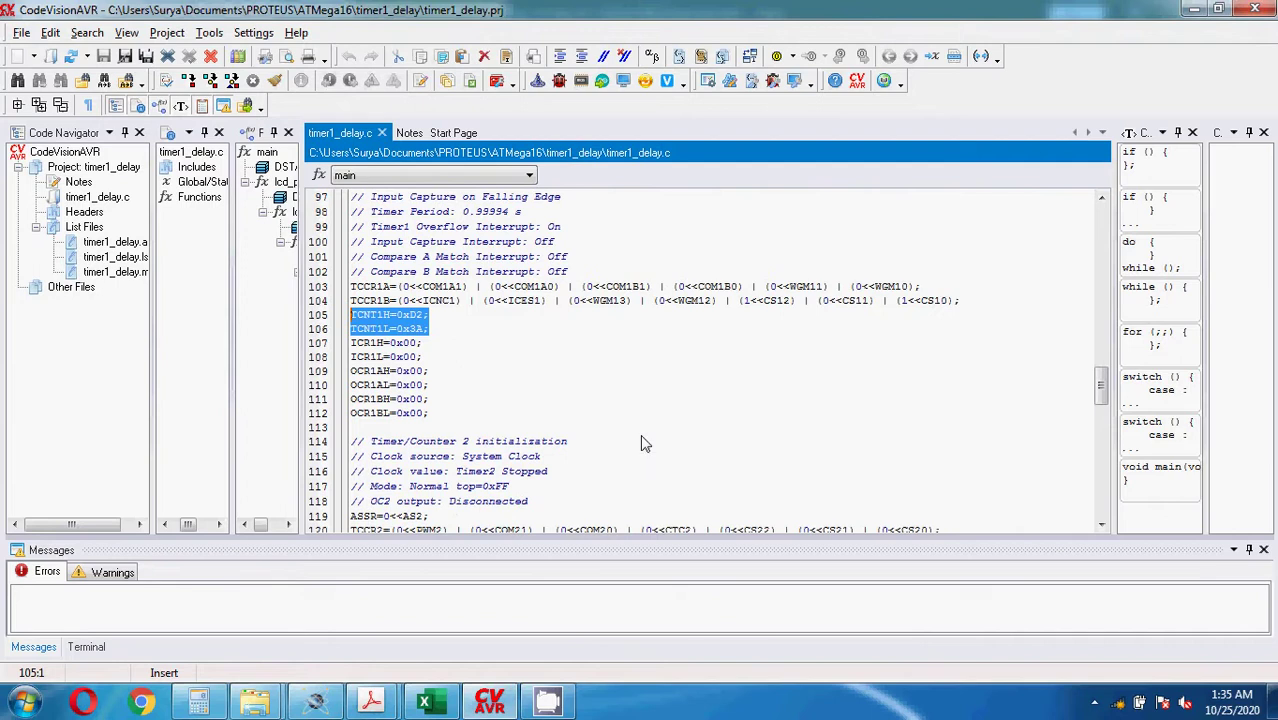
# Examine the LCD commands in the while (1) loop at the end of main
pyautogui.scroll(-7, 655, 477)
pyautogui.scroll(-15, 655, 477)
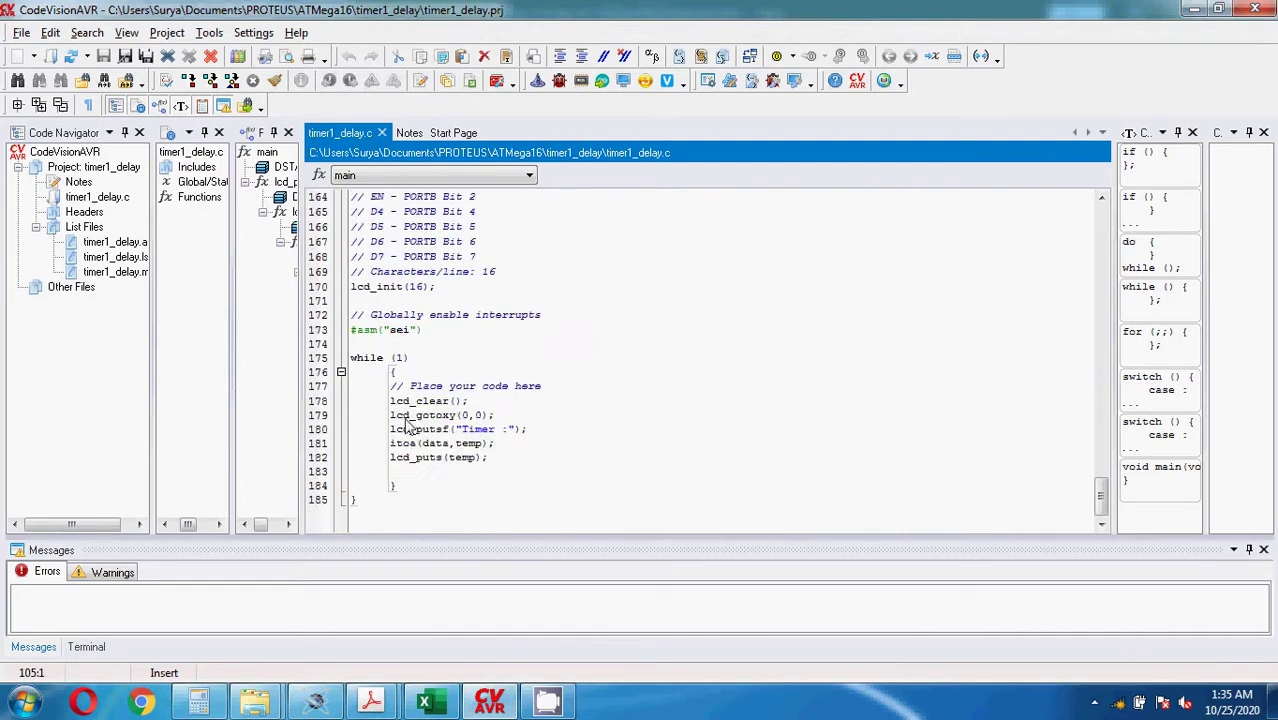
pyautogui.moveTo(391, 401); pyautogui.dragTo(436, 401)
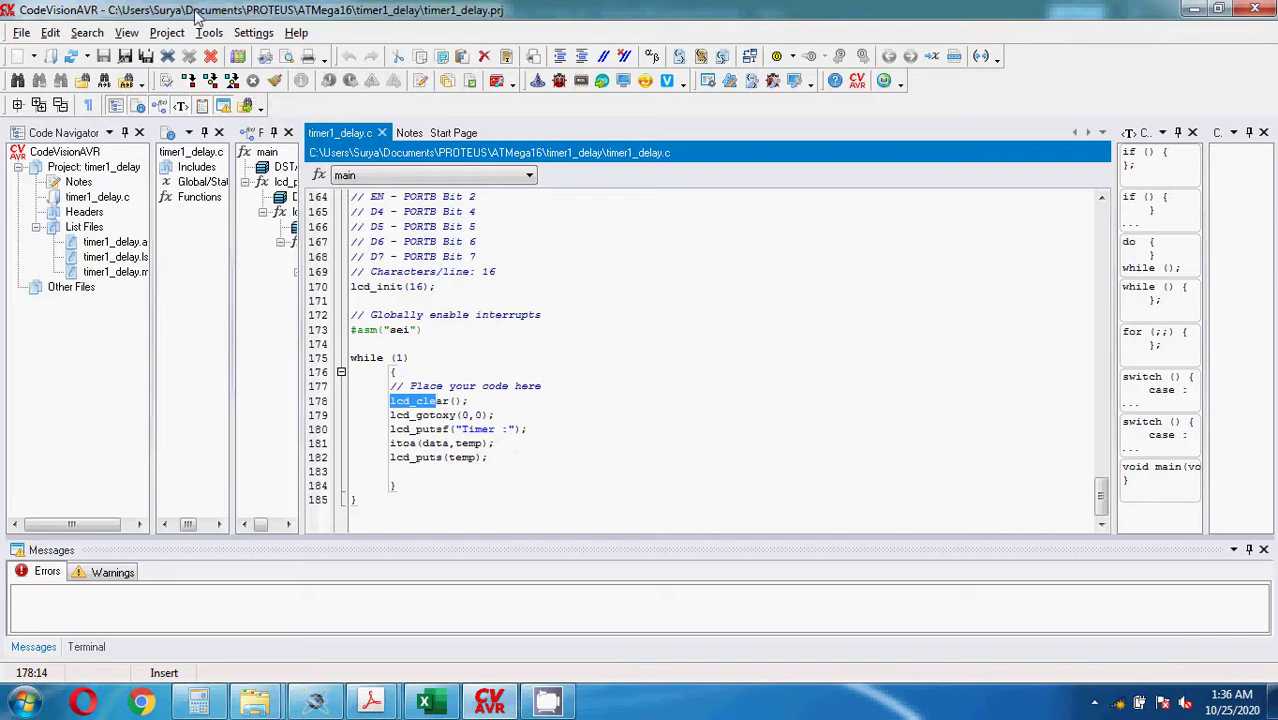
# Switch to Proteus, run the simulation to watch the LCD timer and LED, and stop it
pyautogui.click(315, 703)
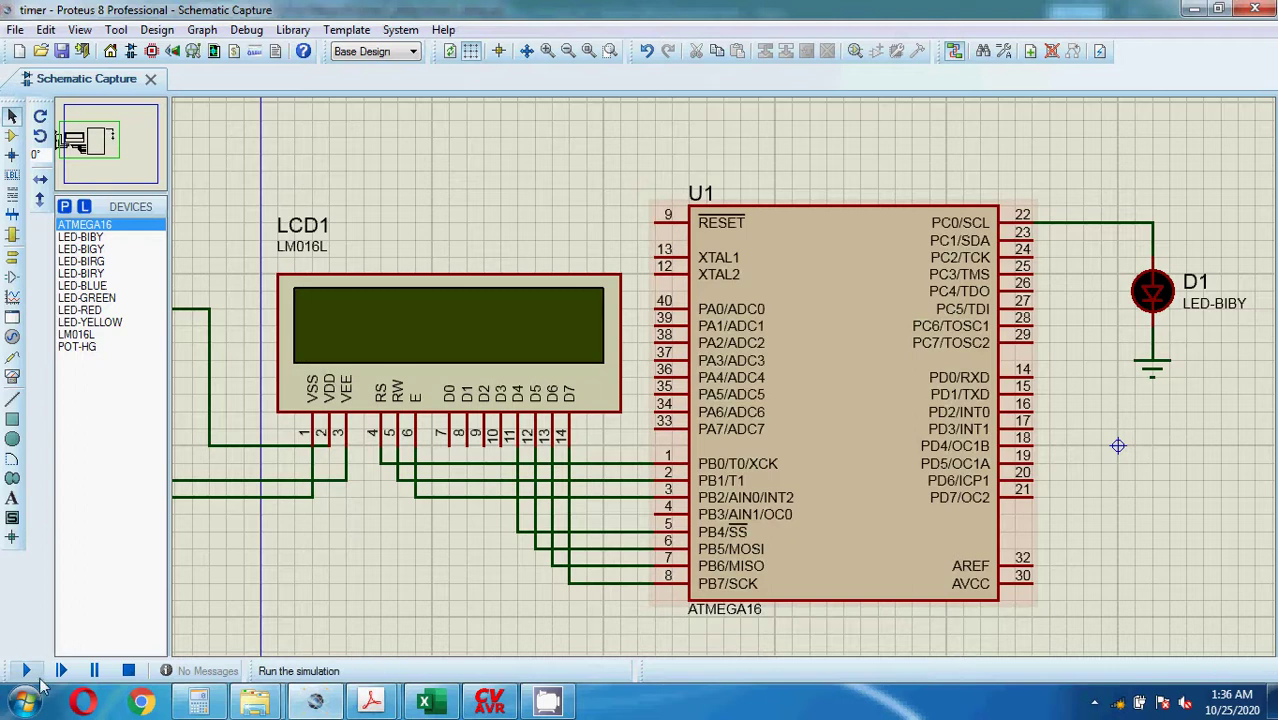
pyautogui.click(27, 672)
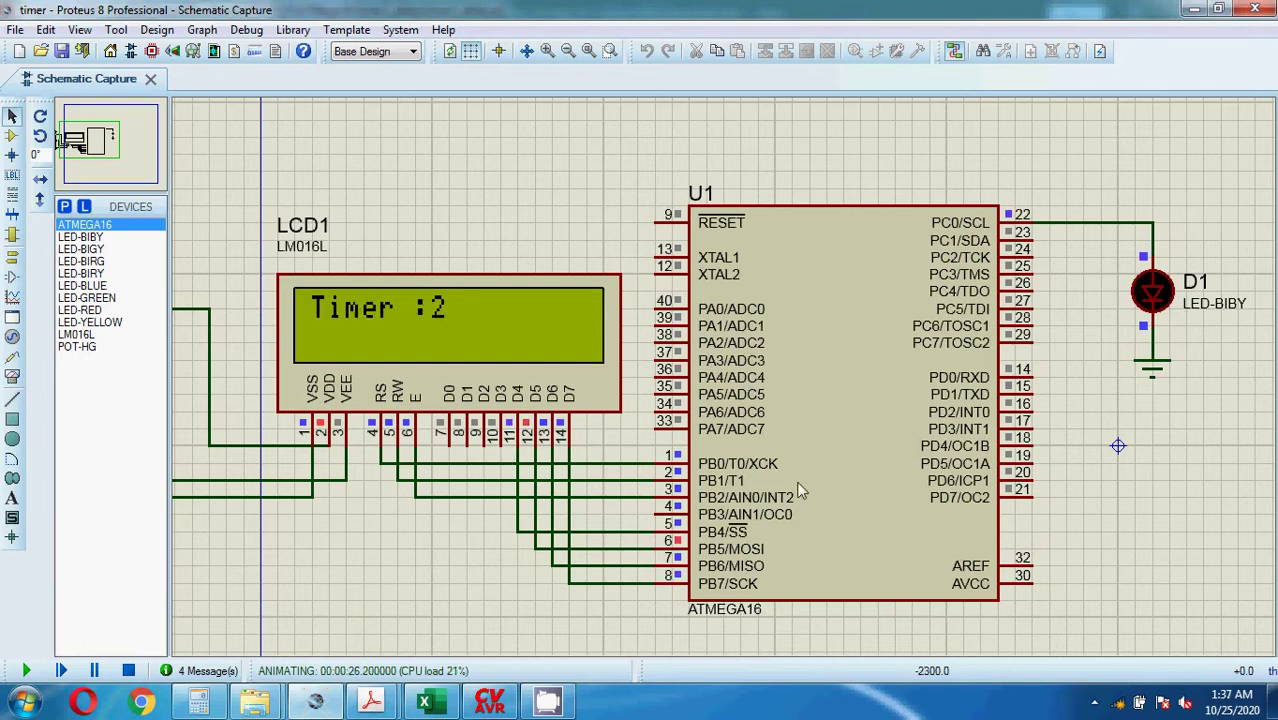
pyautogui.click(131, 671)
# Switch to 1. mikrokontroler codevisionavr BAGUS.pdf in Acrobat and find the Timer0 section on page 45
pyautogui.moveTo(370, 702)
pyautogui.click(270, 650)
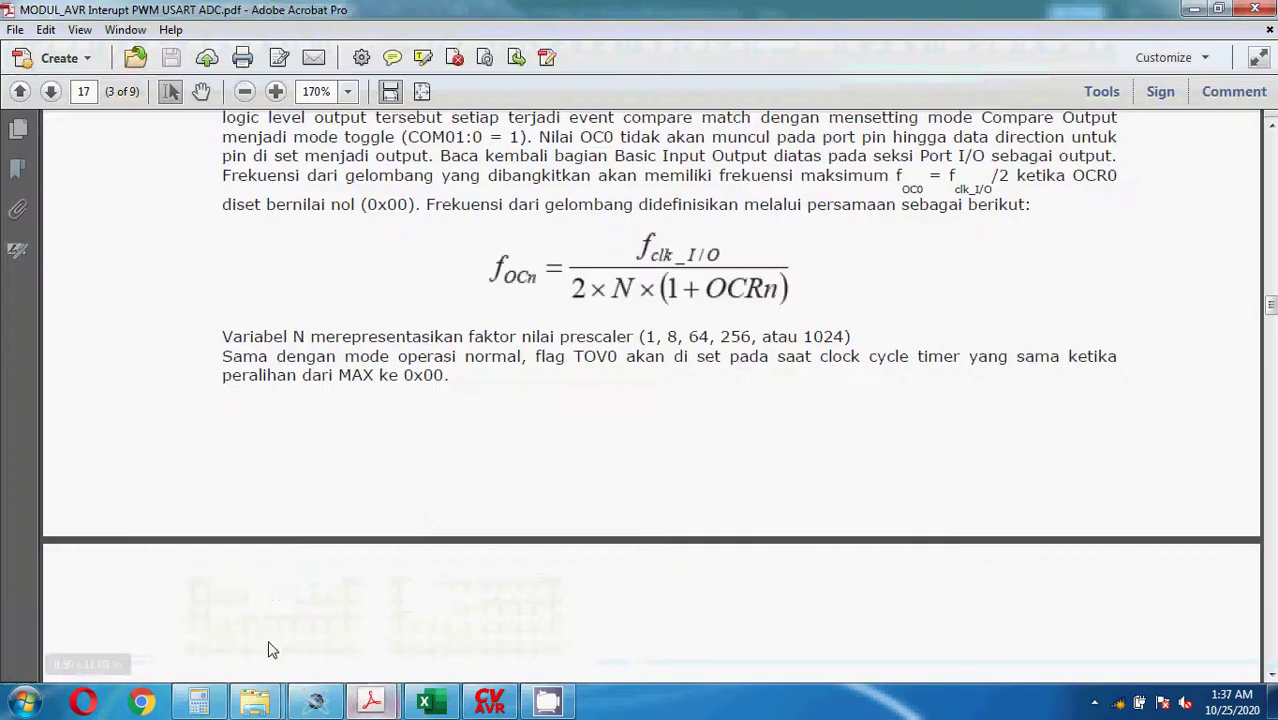
pyautogui.scroll(-3, 385, 499)
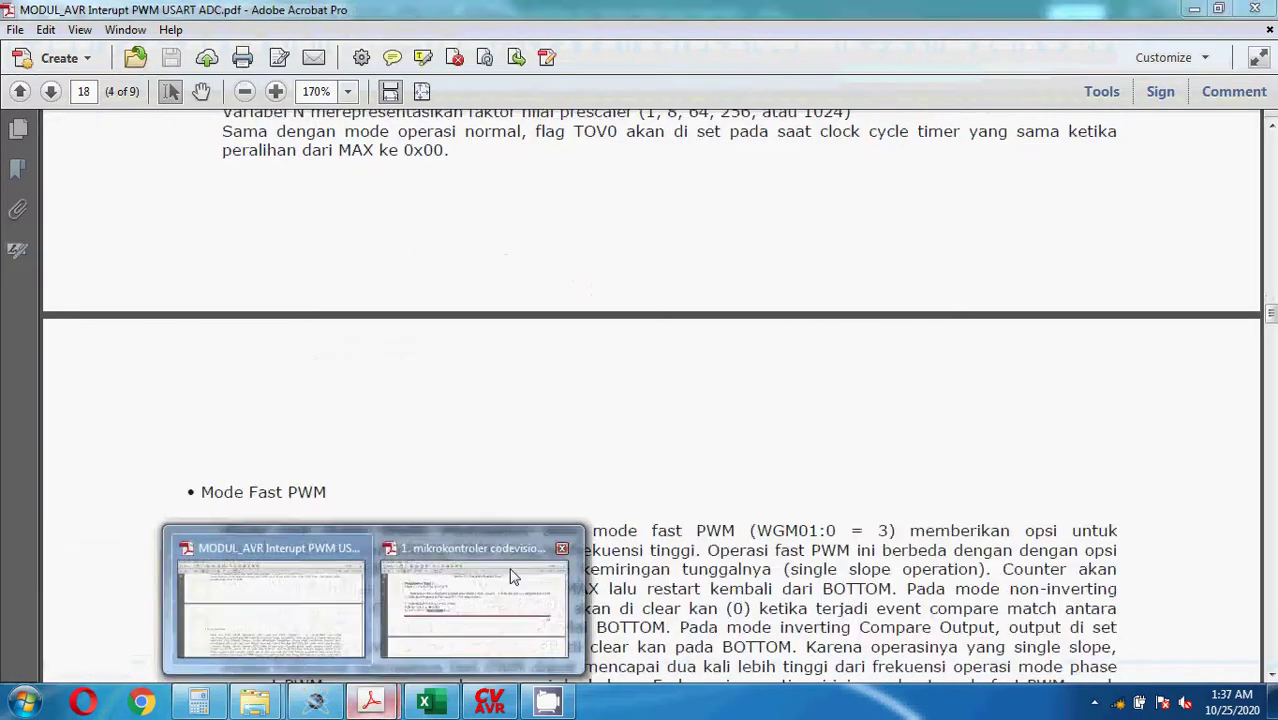
pyautogui.scroll(2, 640, 405)
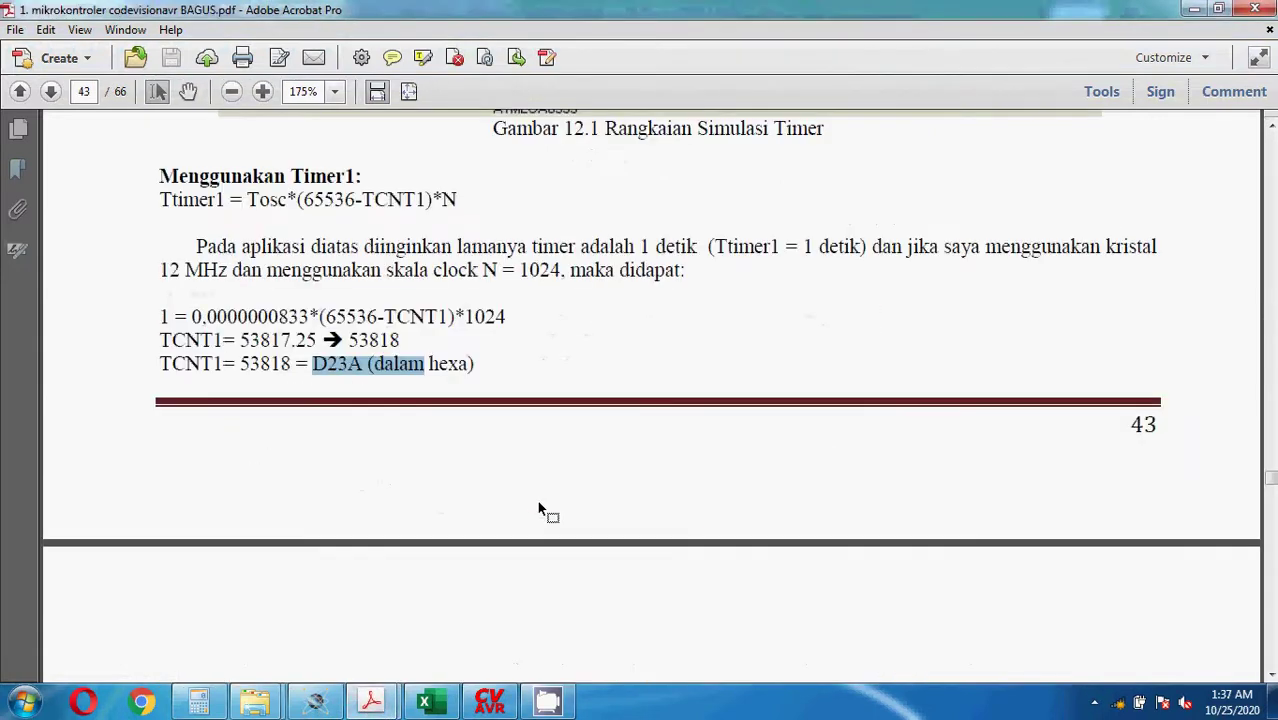
pyautogui.scroll(-10, 540, 508)
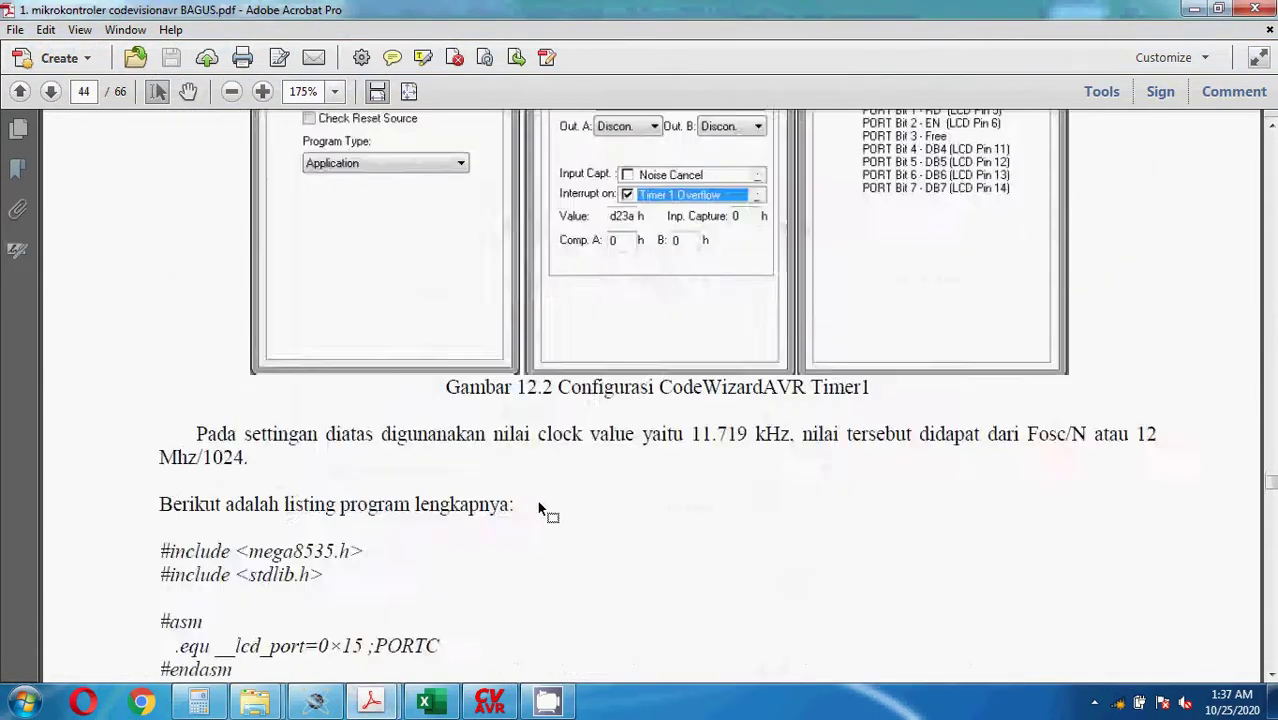
pyautogui.scroll(-20, 540, 505)
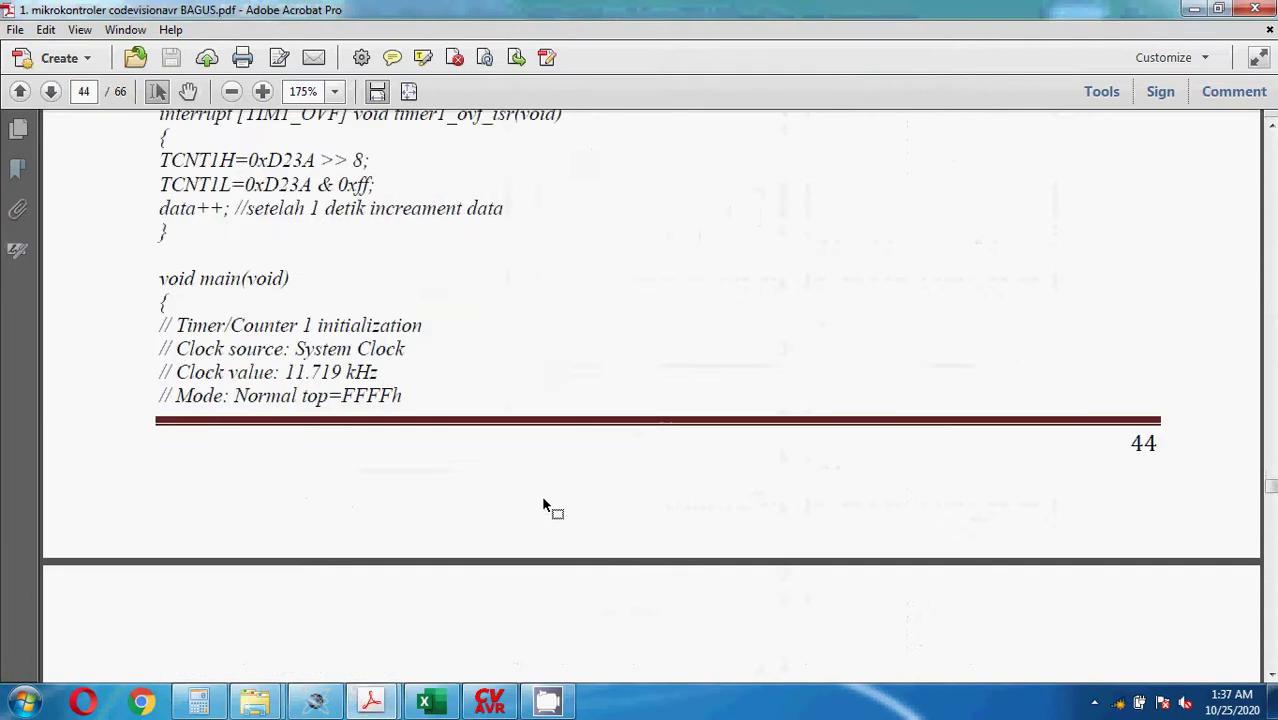
pyautogui.scroll(-12, 543, 503)
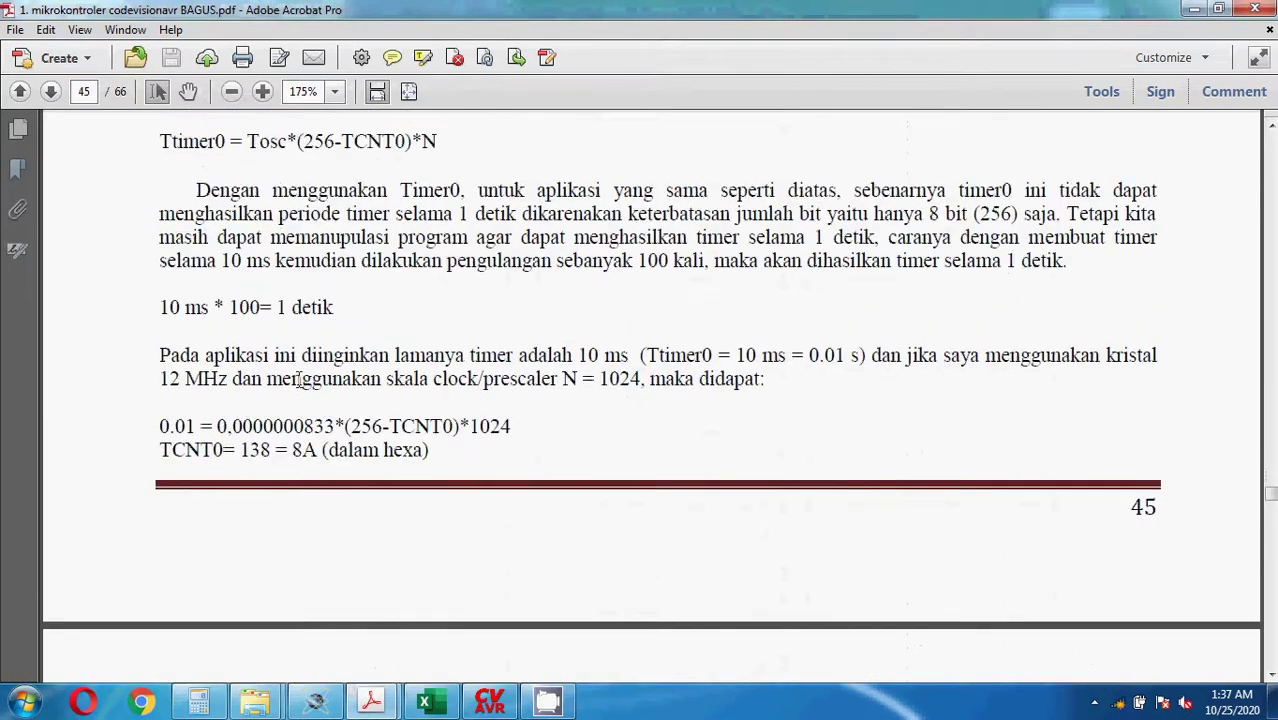
pyautogui.scroll(-1, 306, 378)
pyautogui.scroll(-1, 306, 378)
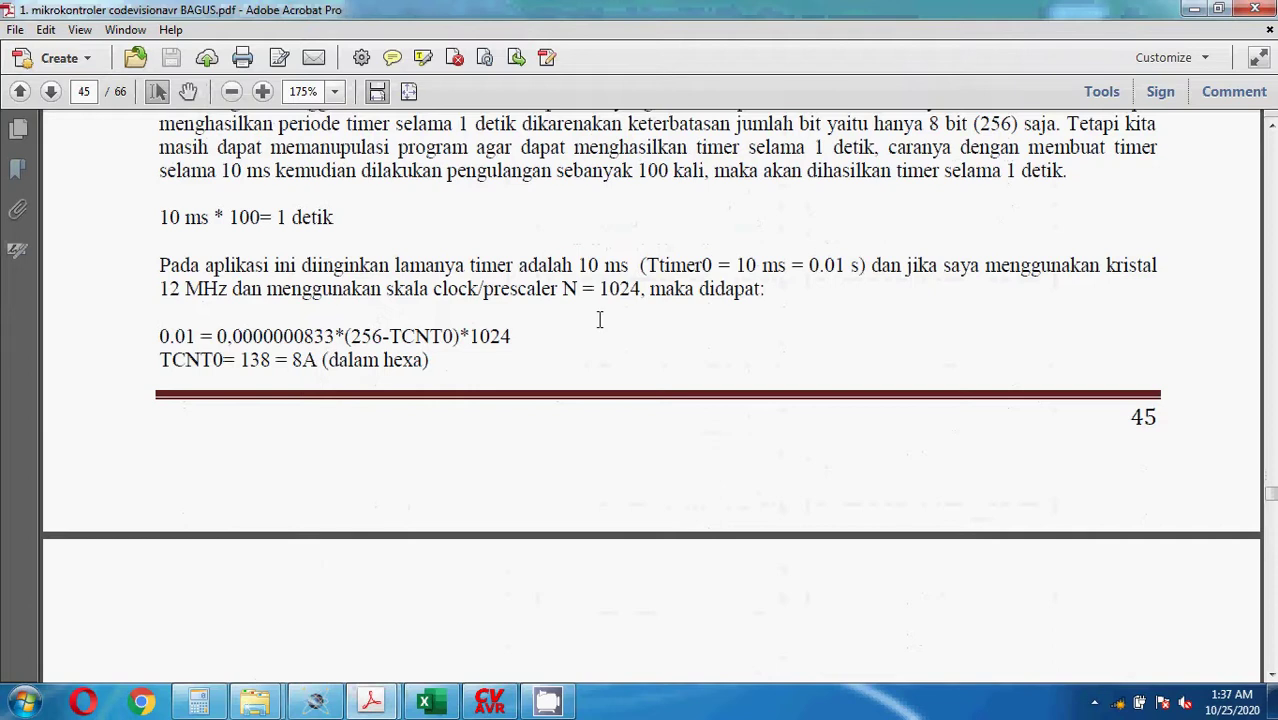
# Examine the Ttimer0 formula and the 10 ms period used in the Timer0 calculation
pyautogui.moveTo(582, 261); pyautogui.dragTo(646, 266)
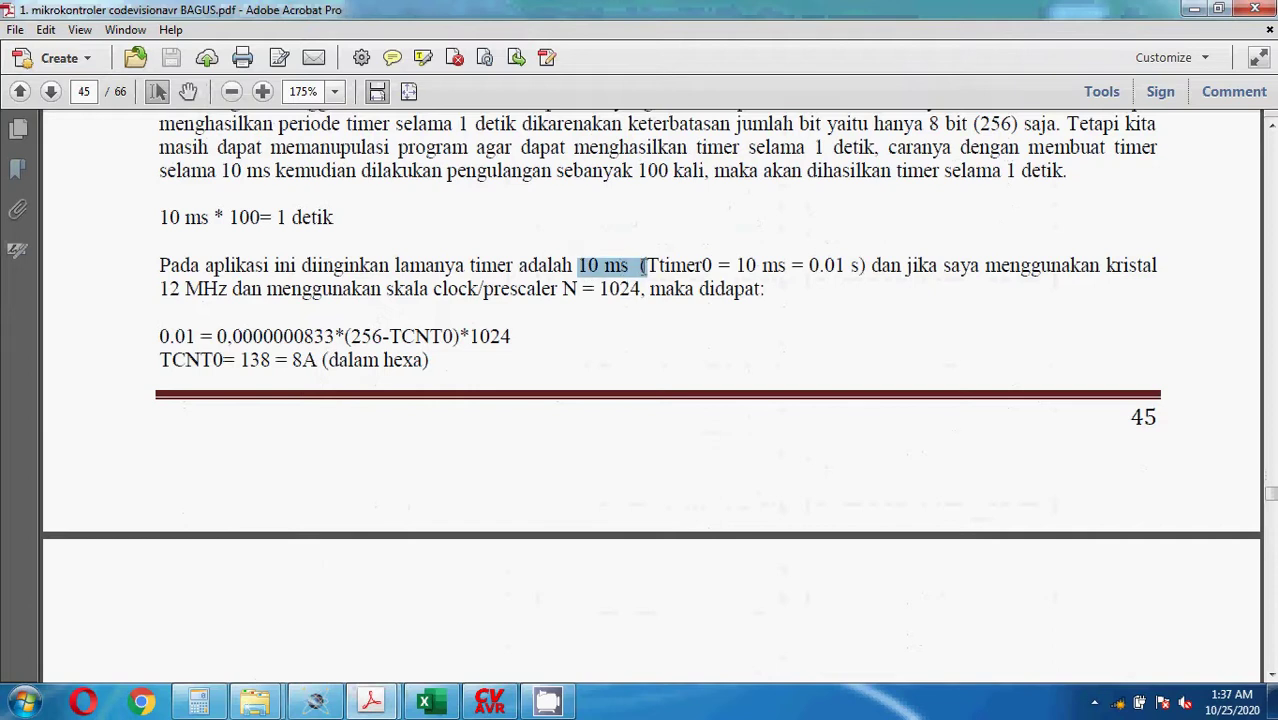
pyautogui.scroll(3, 496, 372)
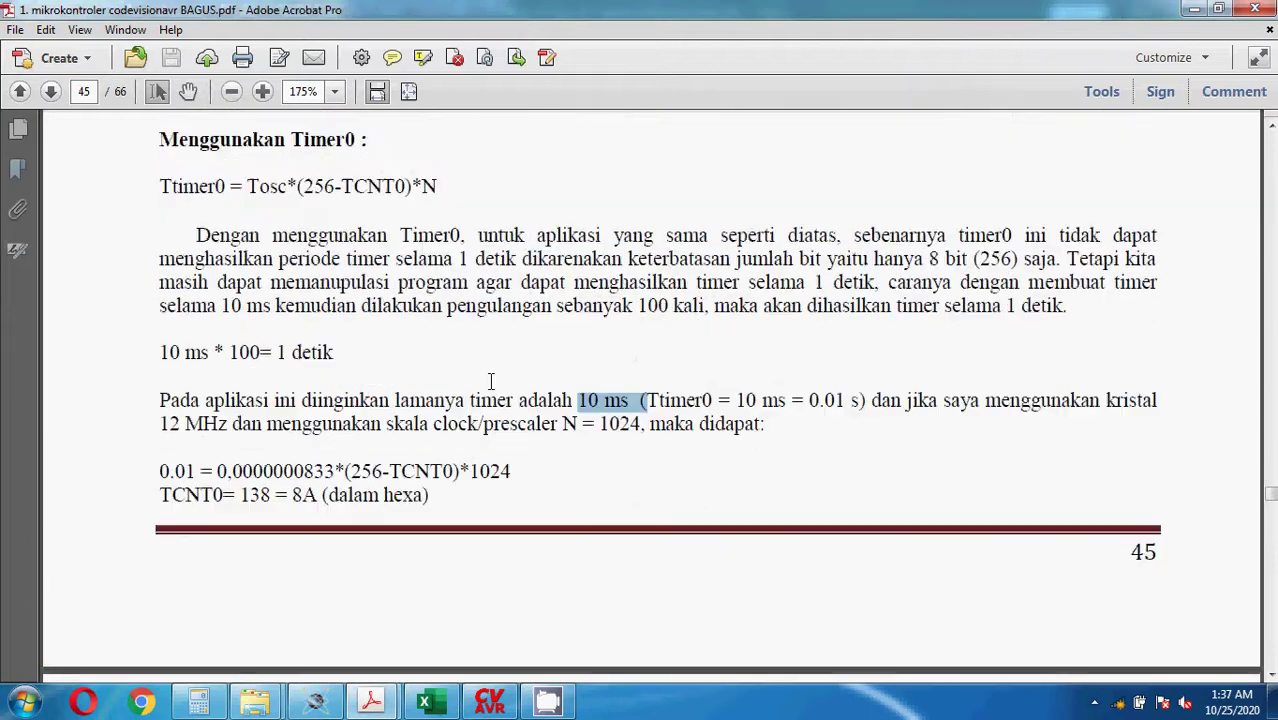
pyautogui.click(165, 186)
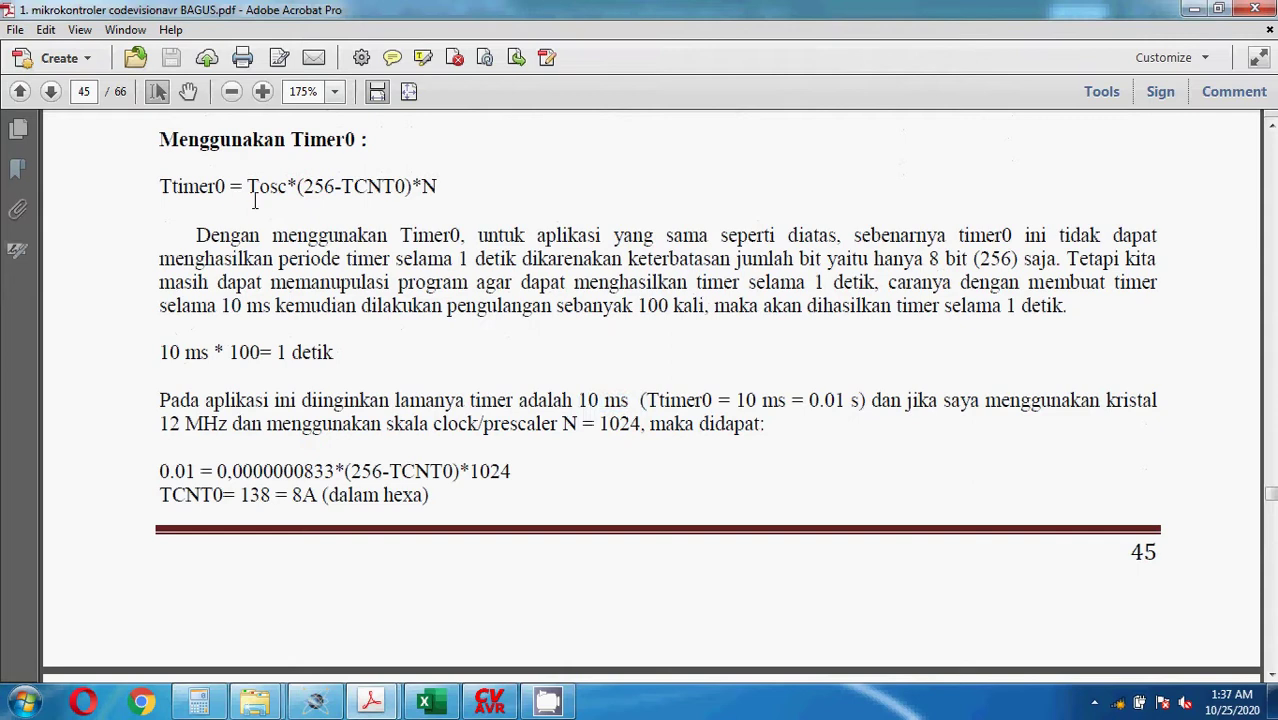
pyautogui.moveTo(258, 190); pyautogui.dragTo(416, 186)
pyautogui.click(411, 434)
pyautogui.moveTo(578, 402); pyautogui.dragTo(630, 402)
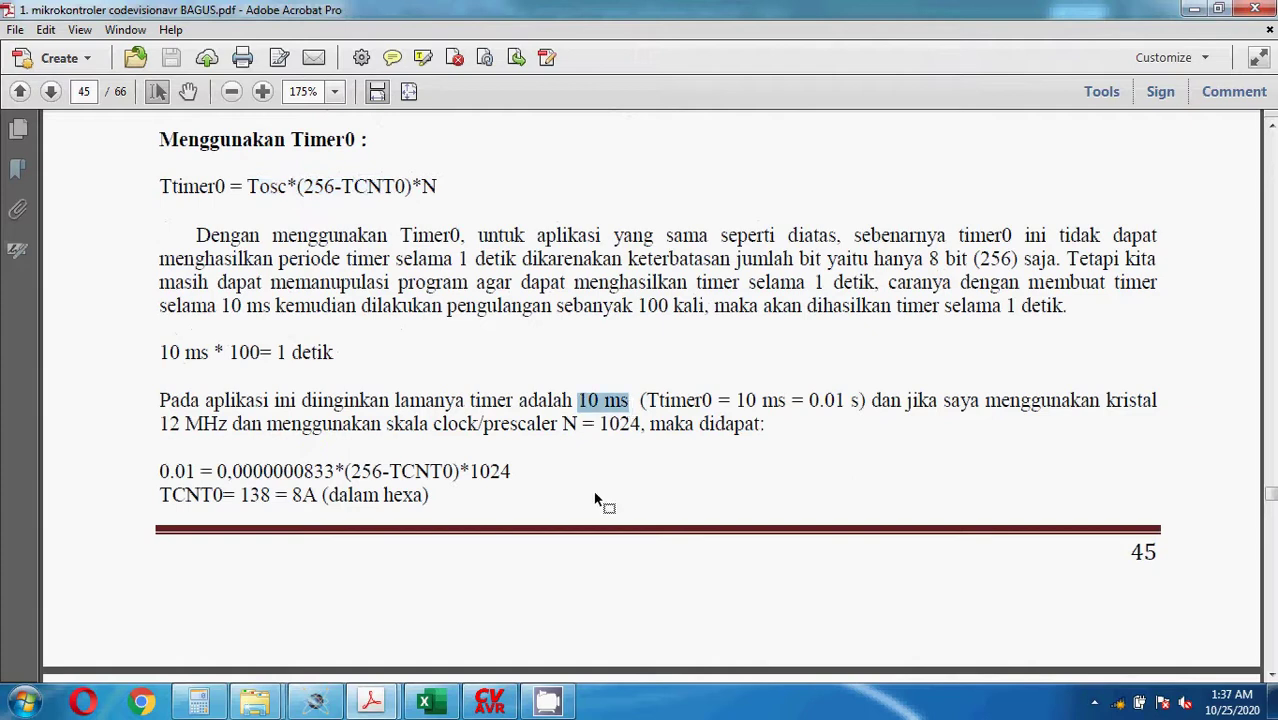
# Switch to the Excel workbook and, in the TIMER 0 block of Sheet1, set t to 1 and the Prescaller to 1
pyautogui.click(445, 703)
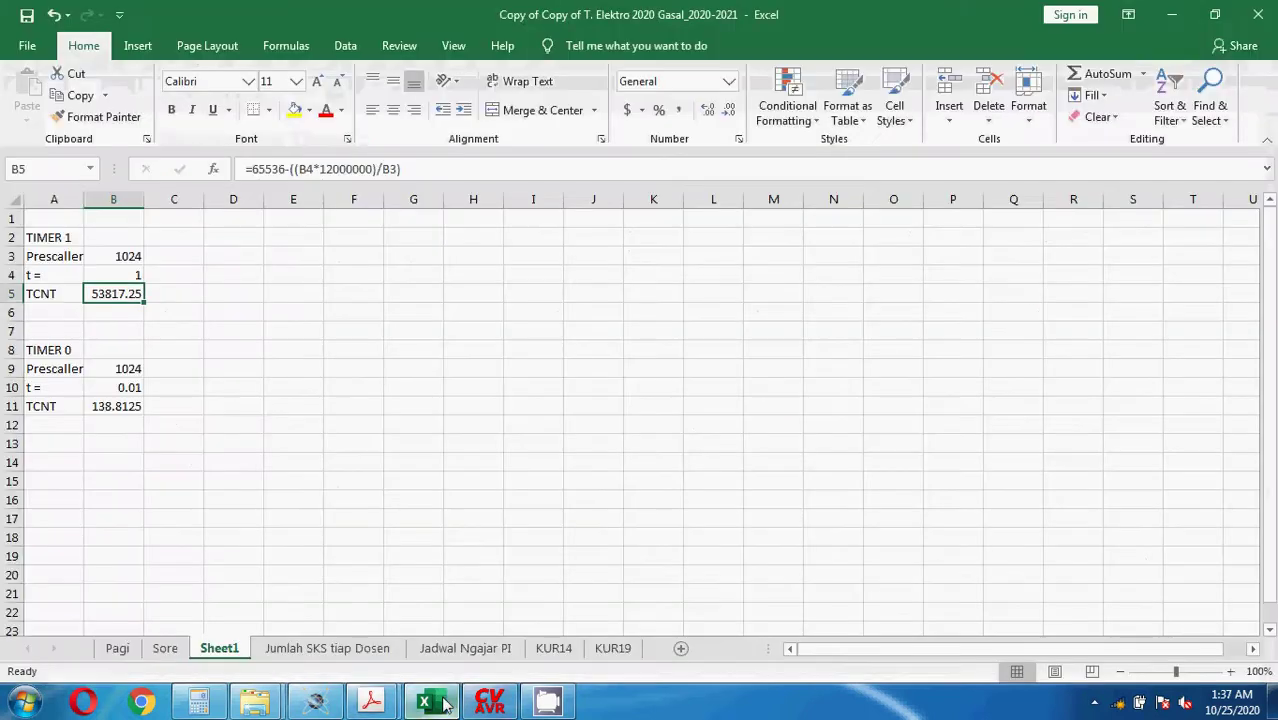
pyautogui.click(134, 386)
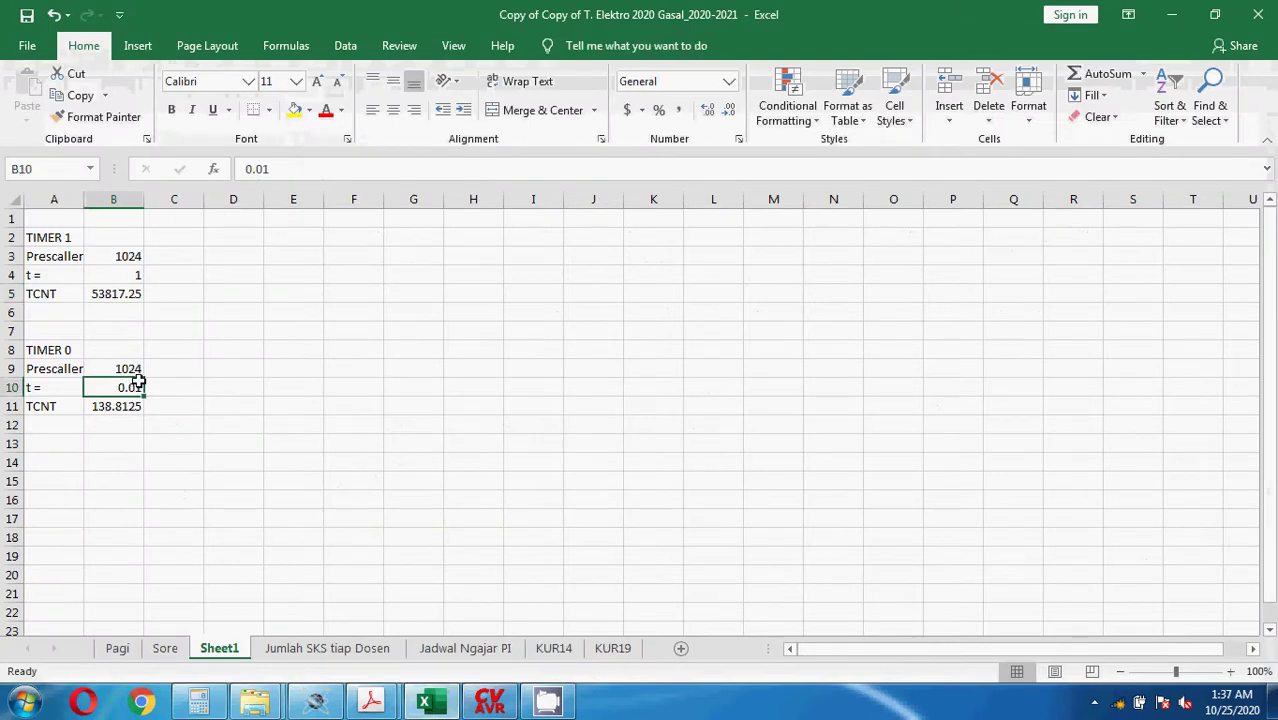
pyautogui.write('1')
pyautogui.press('Return')
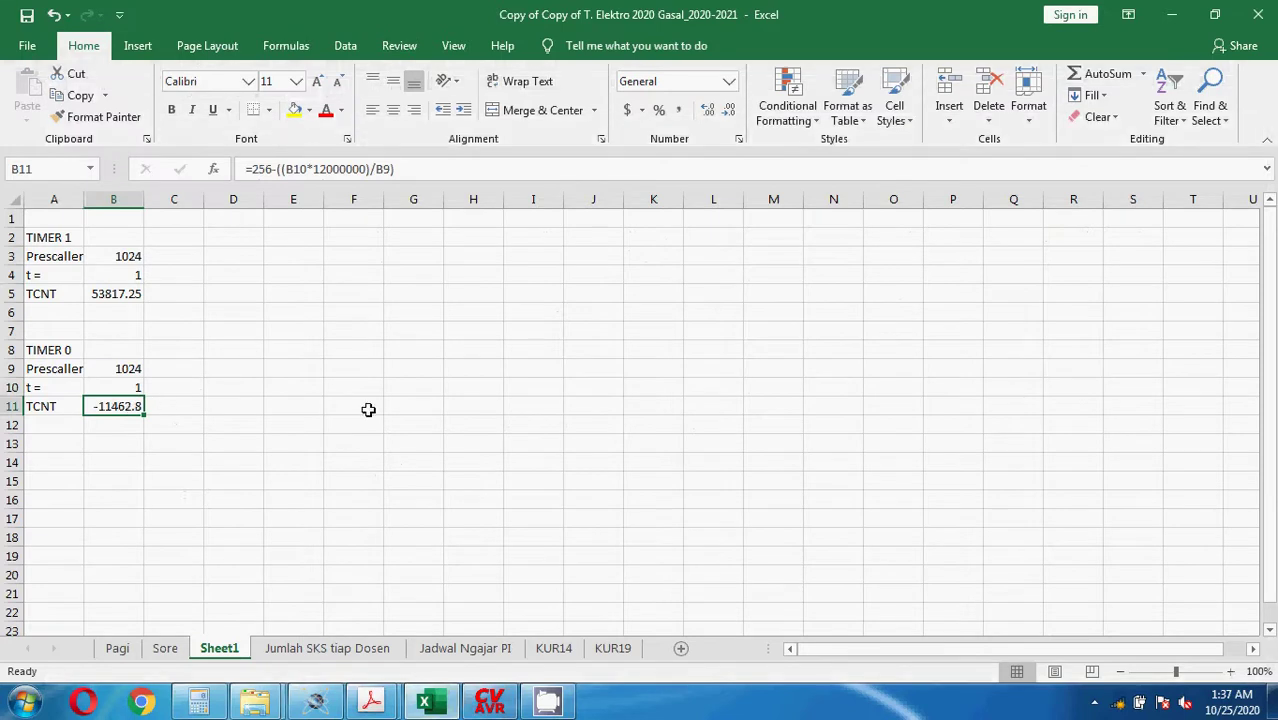
pyautogui.click(118, 370)
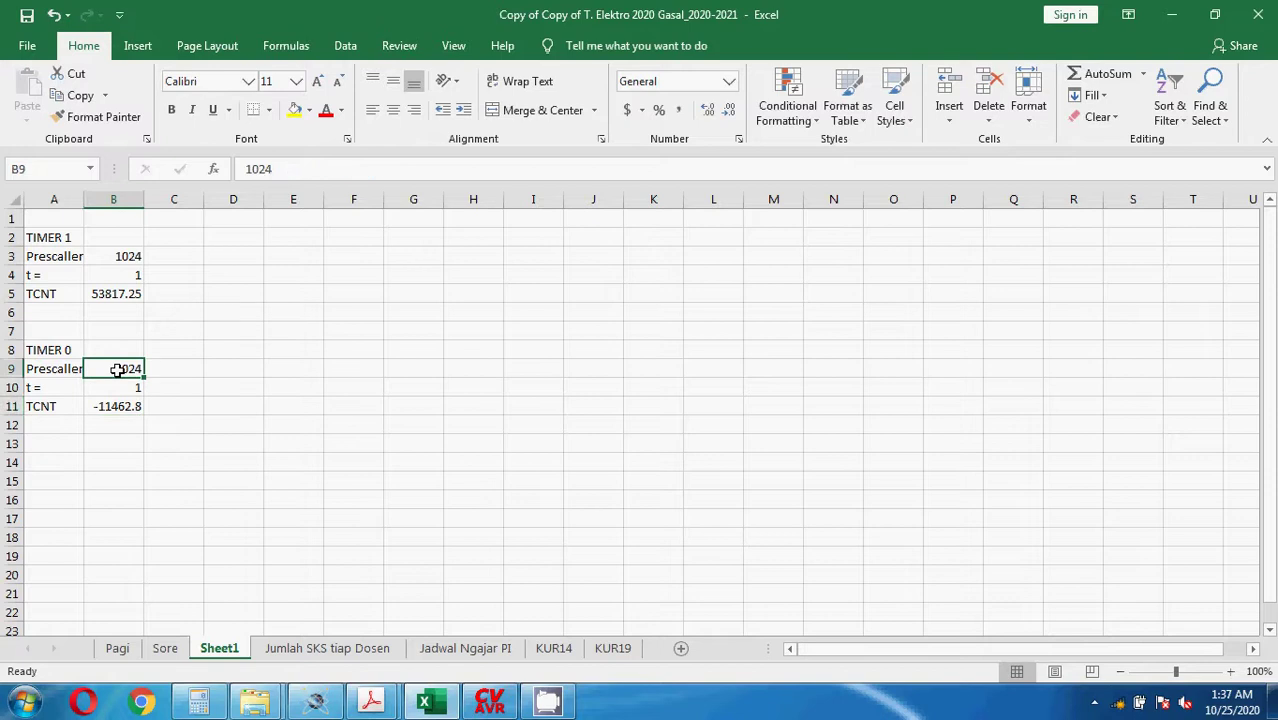
pyautogui.write('1')
pyautogui.press('Return')
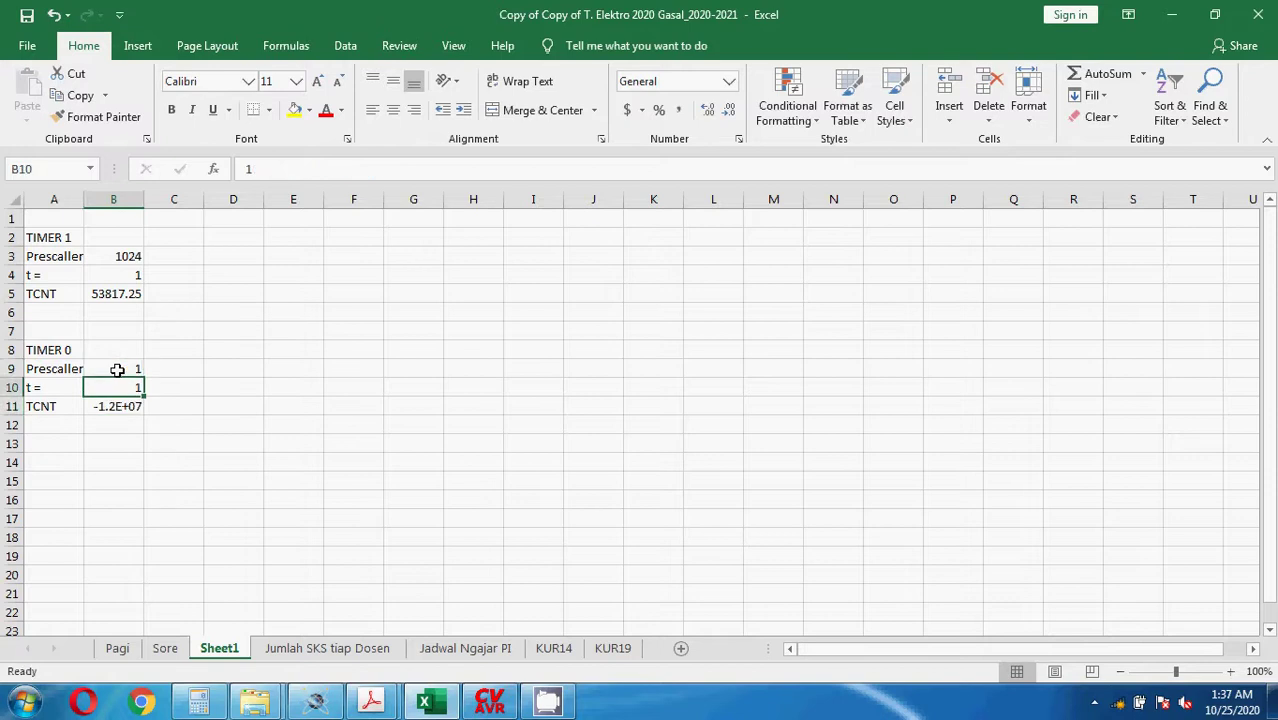
# Set the Prescaller in the TIMER 0 block of Sheet1 to 1024
pyautogui.click(133, 368)
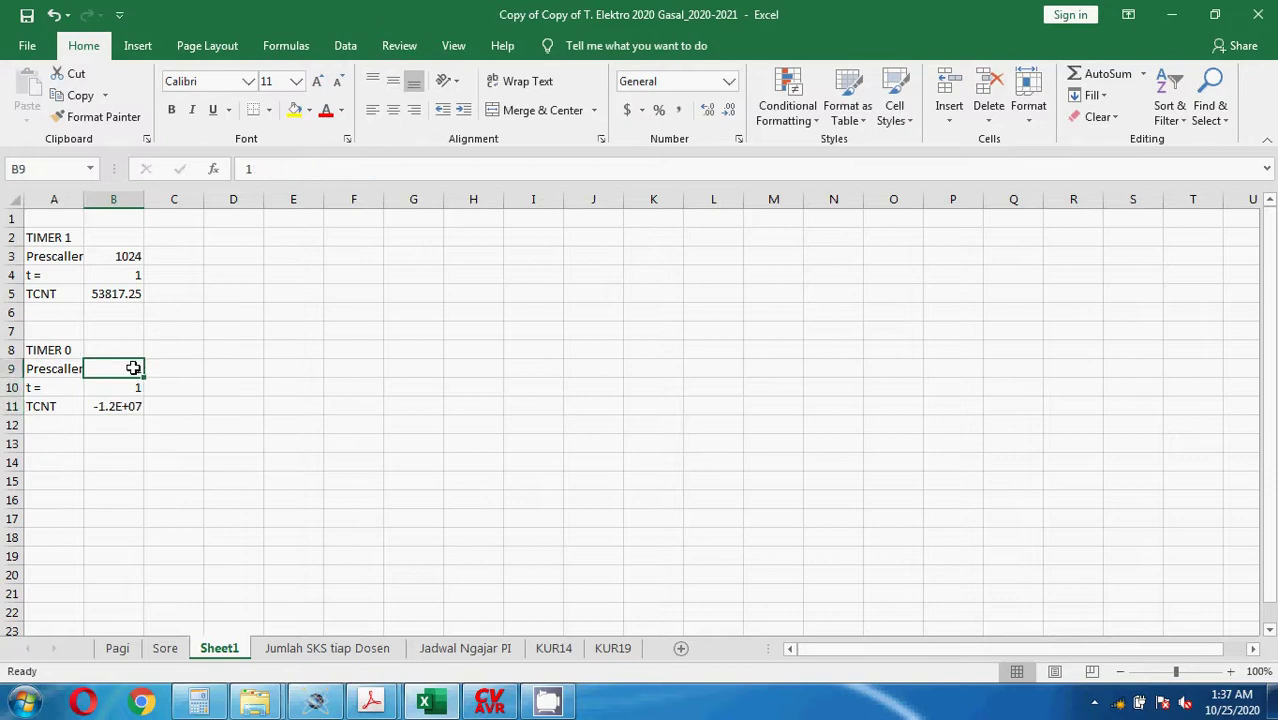
pyautogui.write('1024')
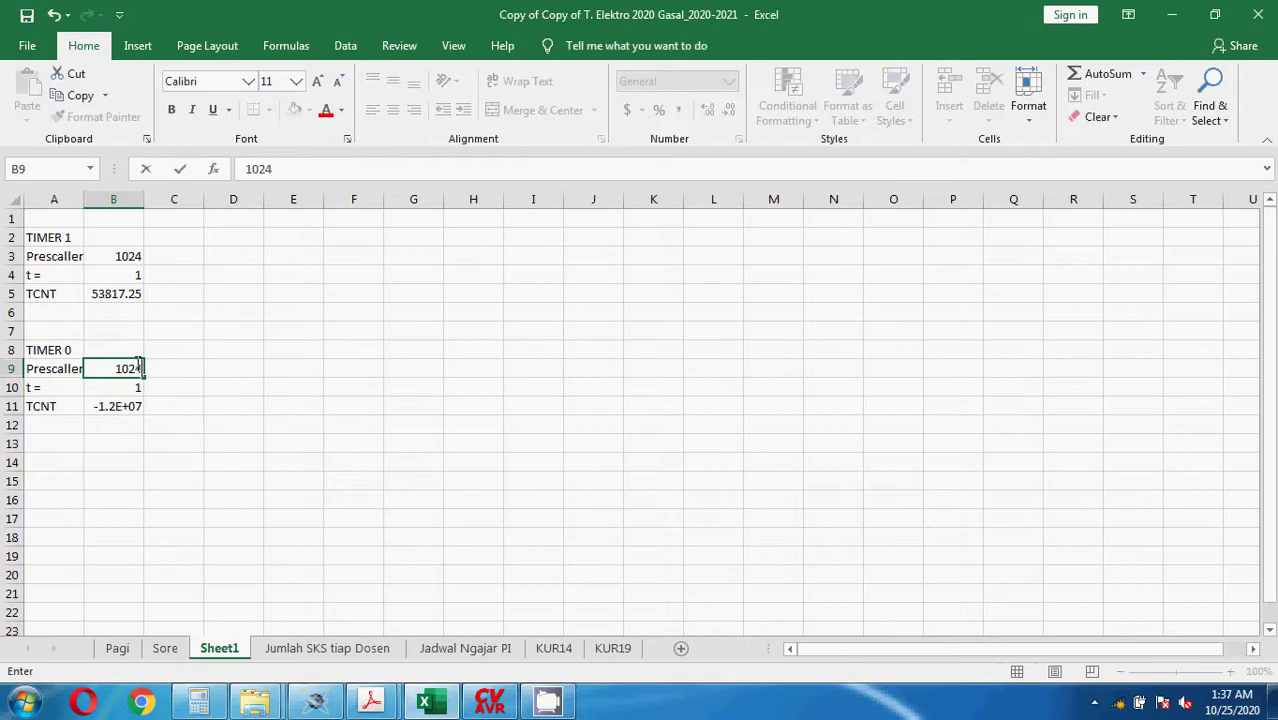
pyautogui.press('Return')
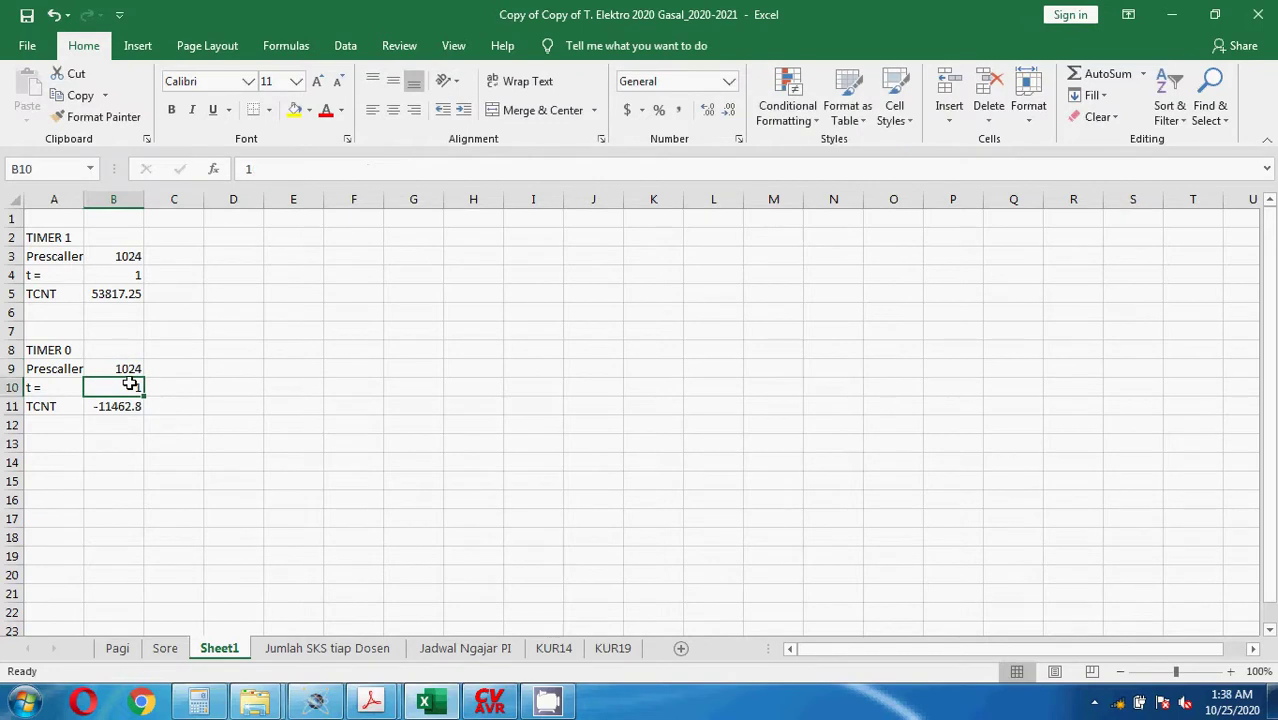
# Lower t in the TIMER 0 block first to 0.1 and then to 0.01
pyautogui.write('0.')
pyautogui.press('Return')
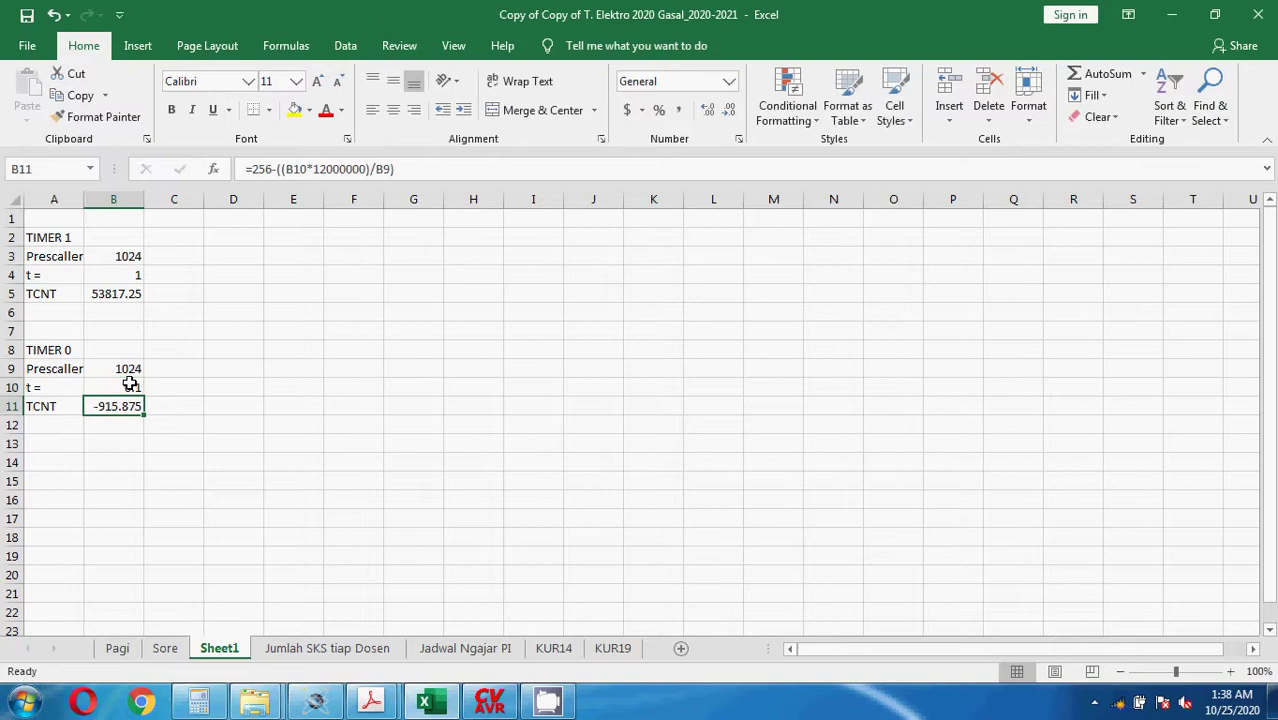
pyautogui.click(130, 385)
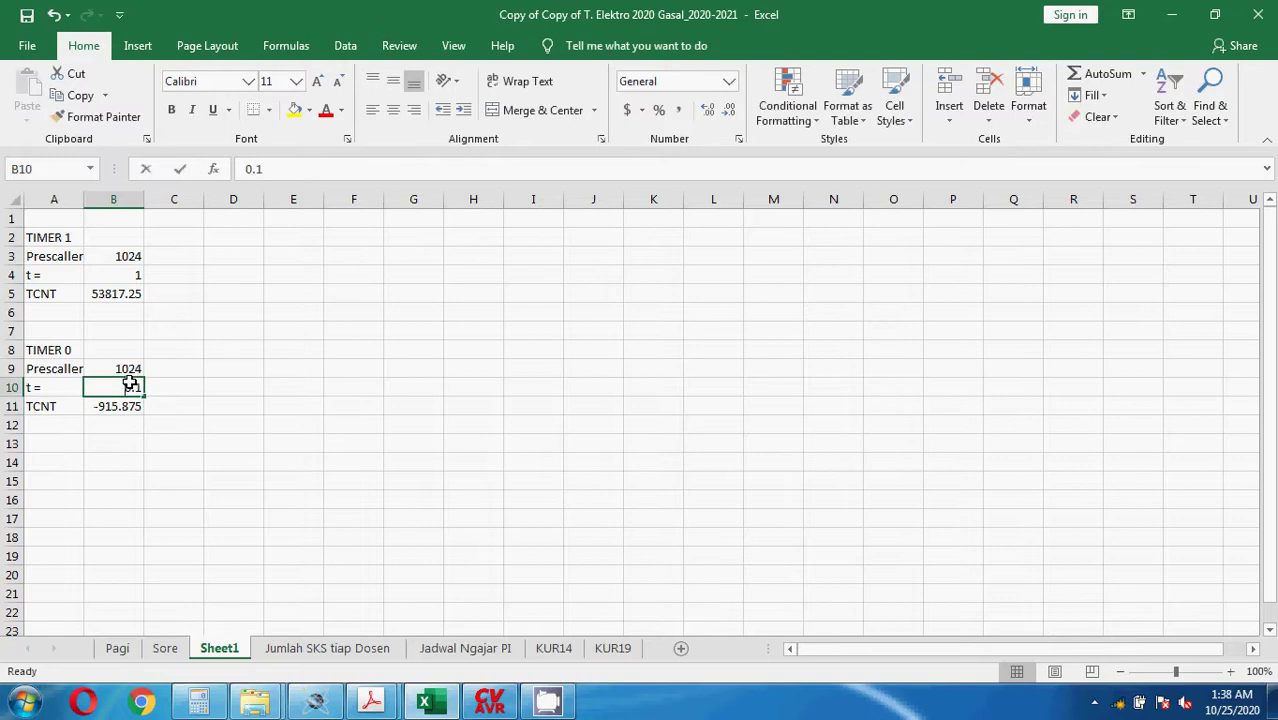
pyautogui.write('0.0')
pyautogui.press('Return')
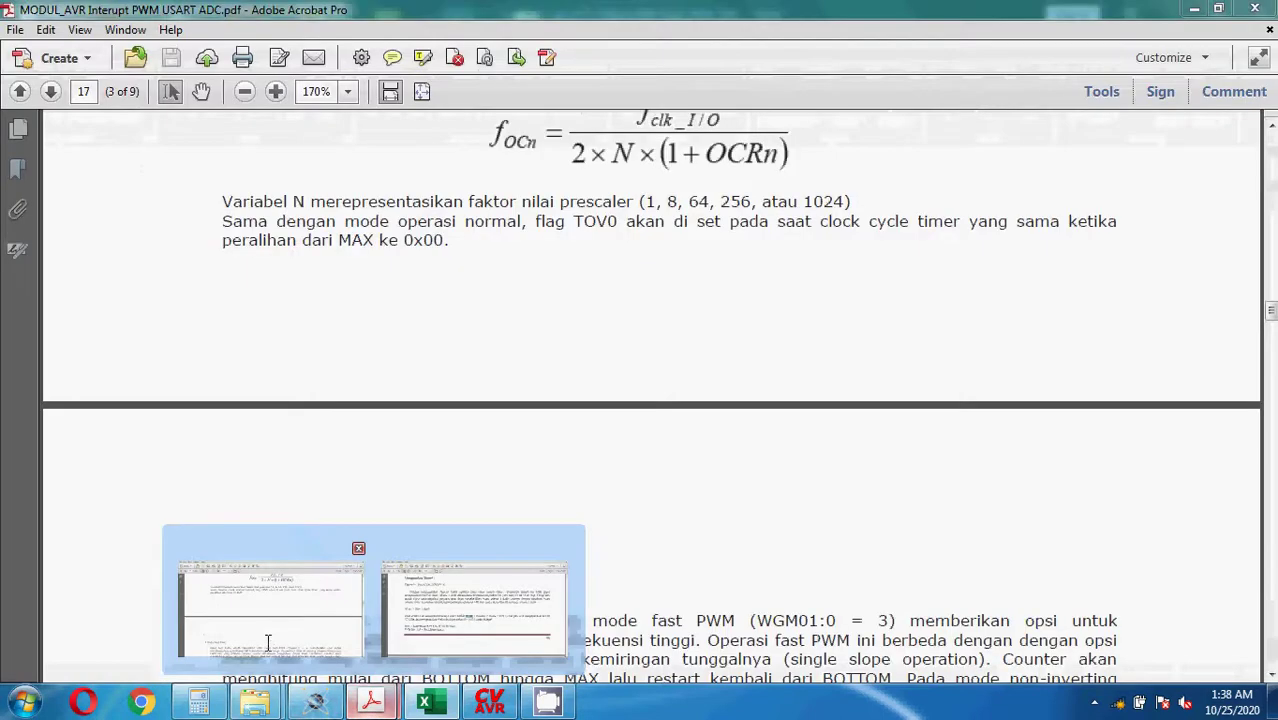
# Switch to 1. mikrokontroler codevisionavr BAGUS.pdf in Acrobat and review the TCNT0 calculation and the CodeWizardAVR Timer0 configuration figure
pyautogui.click(320, 604)
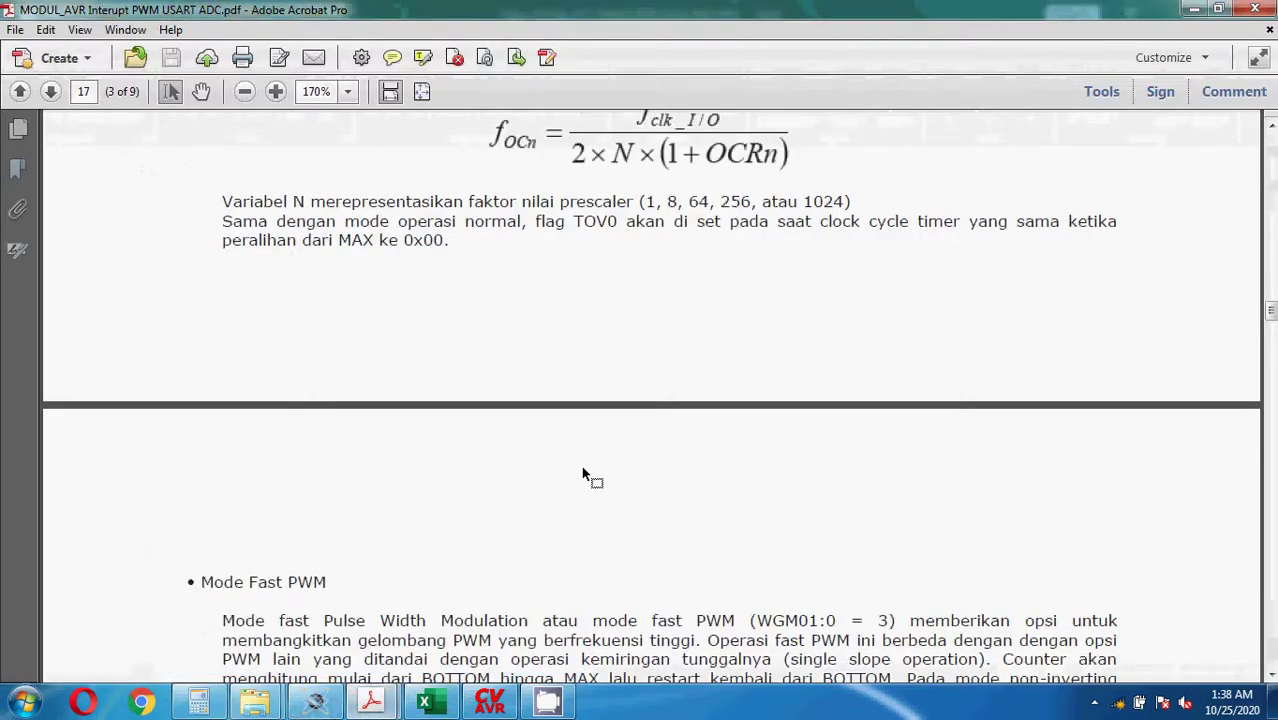
pyautogui.click(476, 610)
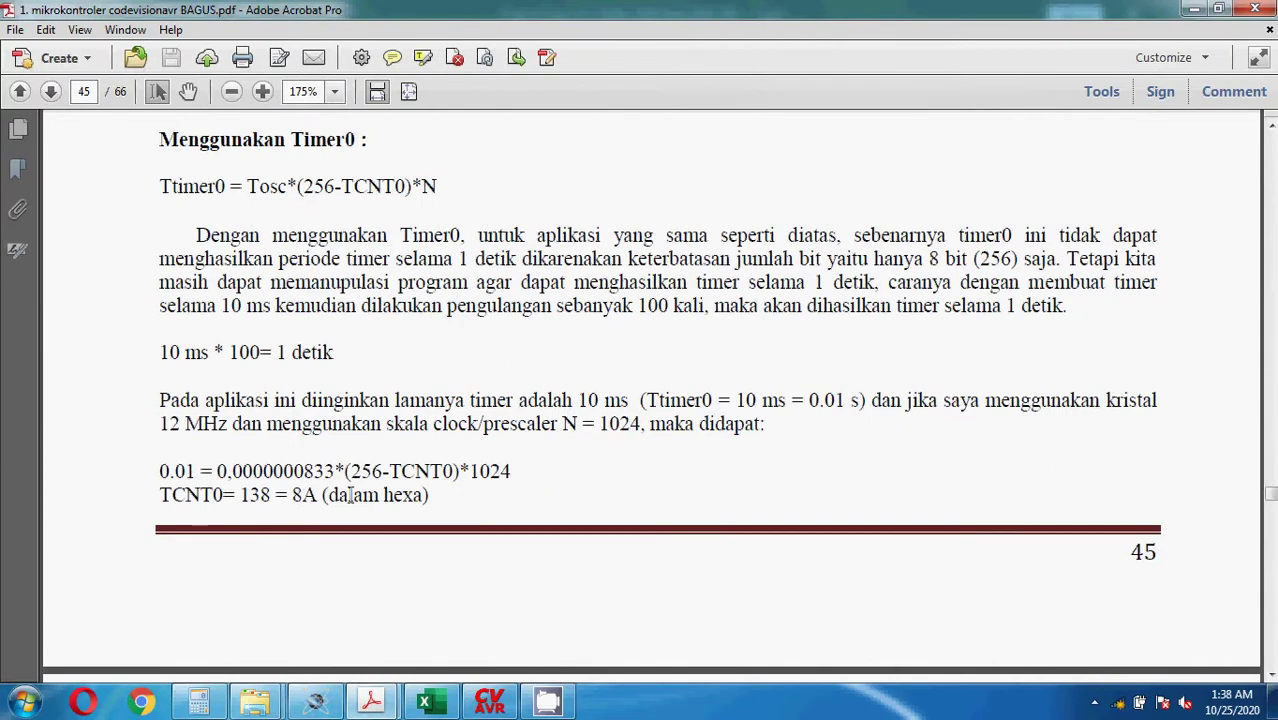
pyautogui.scroll(-10, 350, 494)
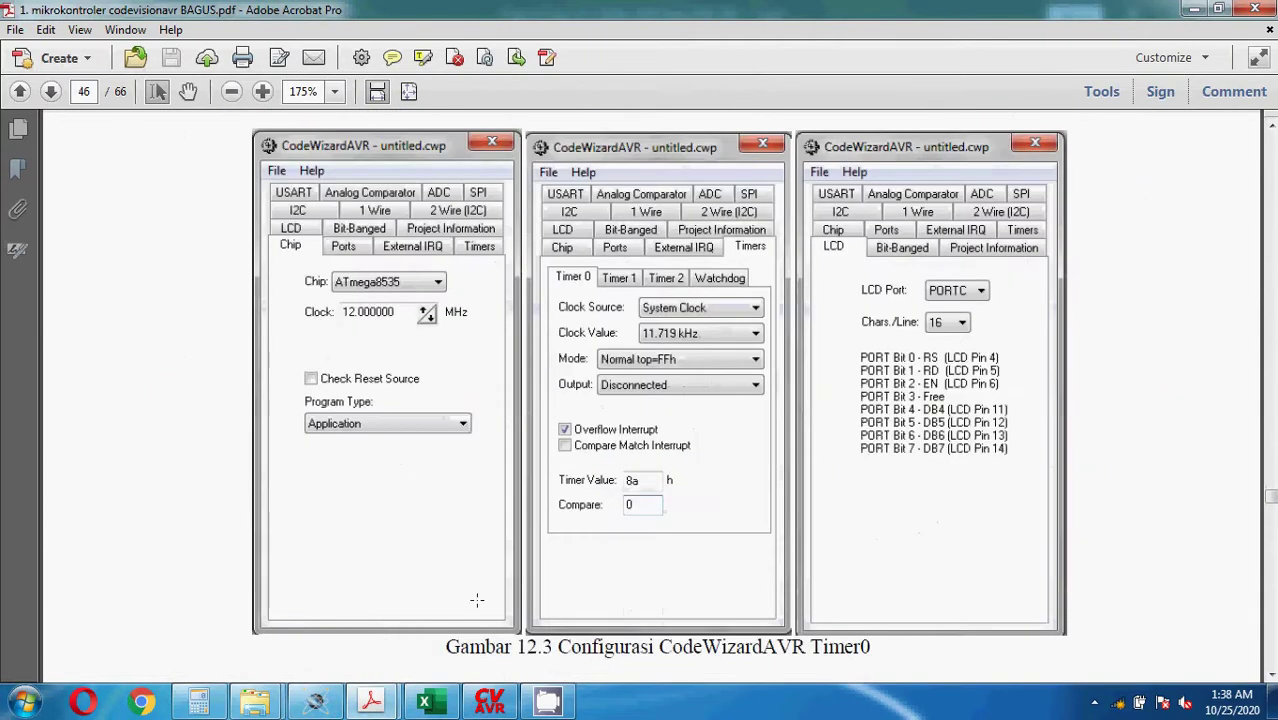
# Switch to CodeVisionAVR and start a new project using the CodeWizardAVR
pyautogui.click(489, 700)
pyautogui.click(21, 34)
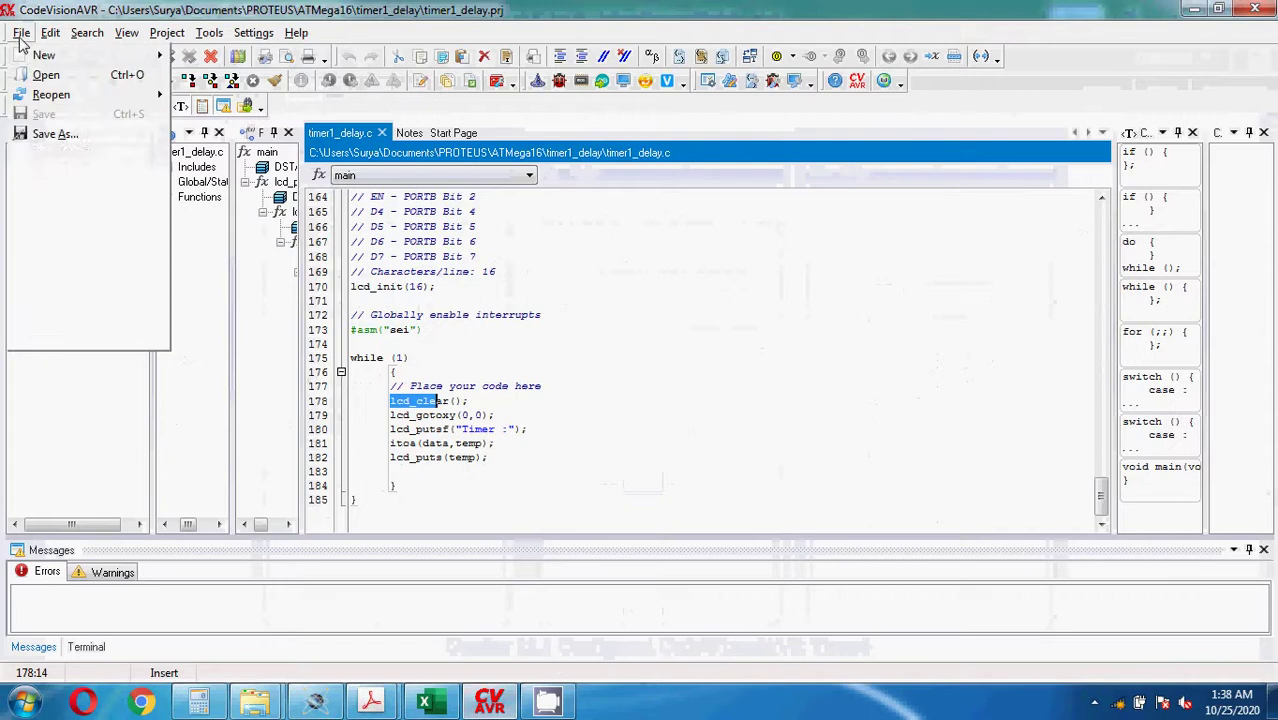
pyautogui.moveTo(115, 55)
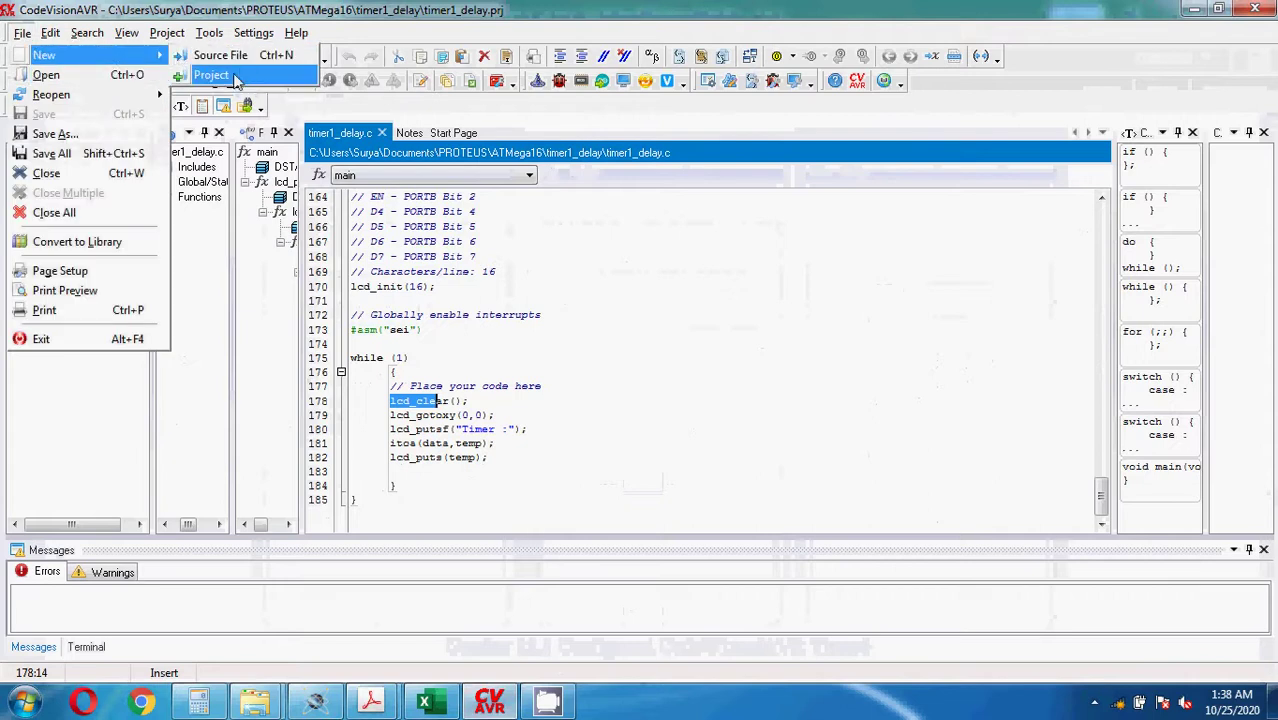
pyautogui.click(238, 76)
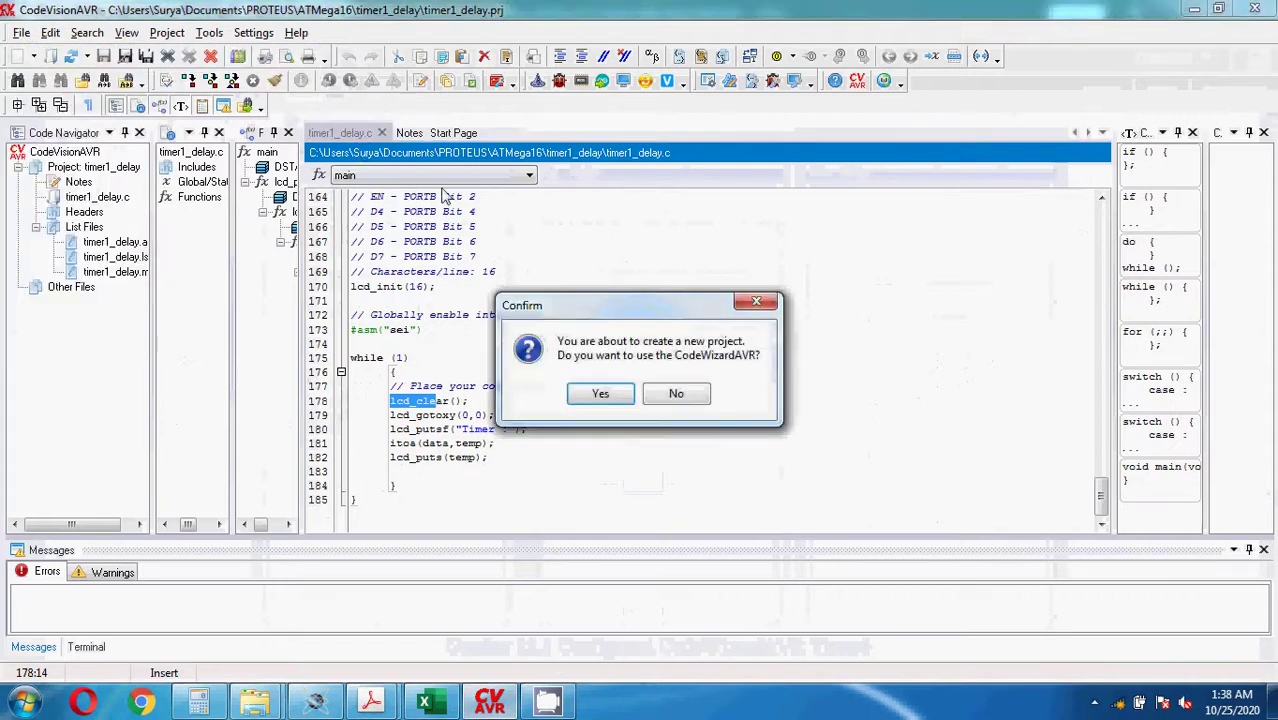
pyautogui.click(600, 394)
pyautogui.click(600, 422)
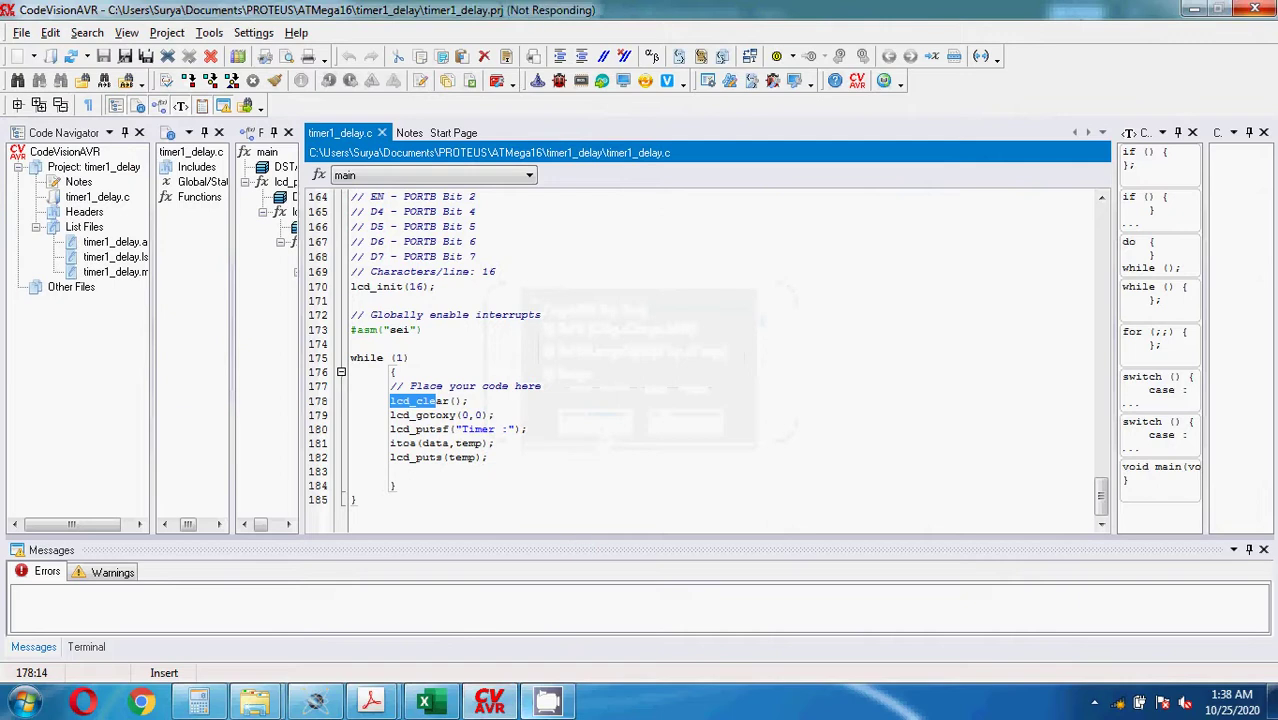
pyautogui.moveTo(500, 706)
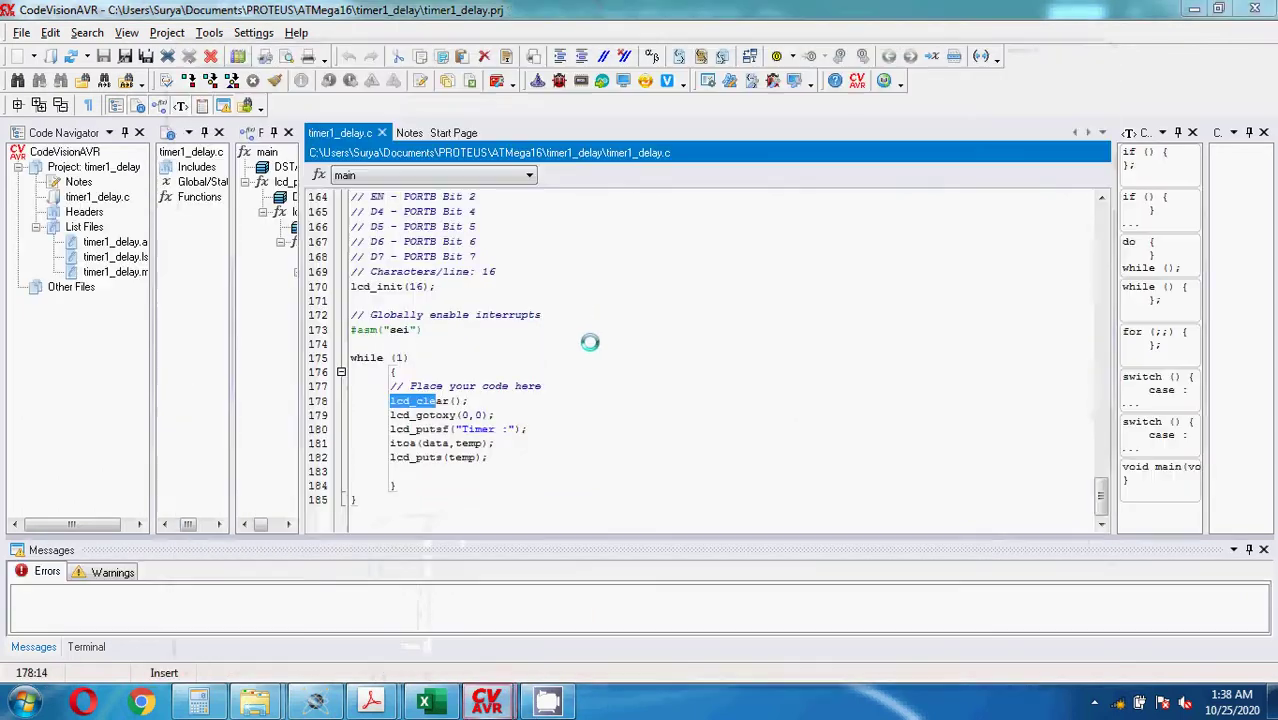
pyautogui.moveTo(489, 705)
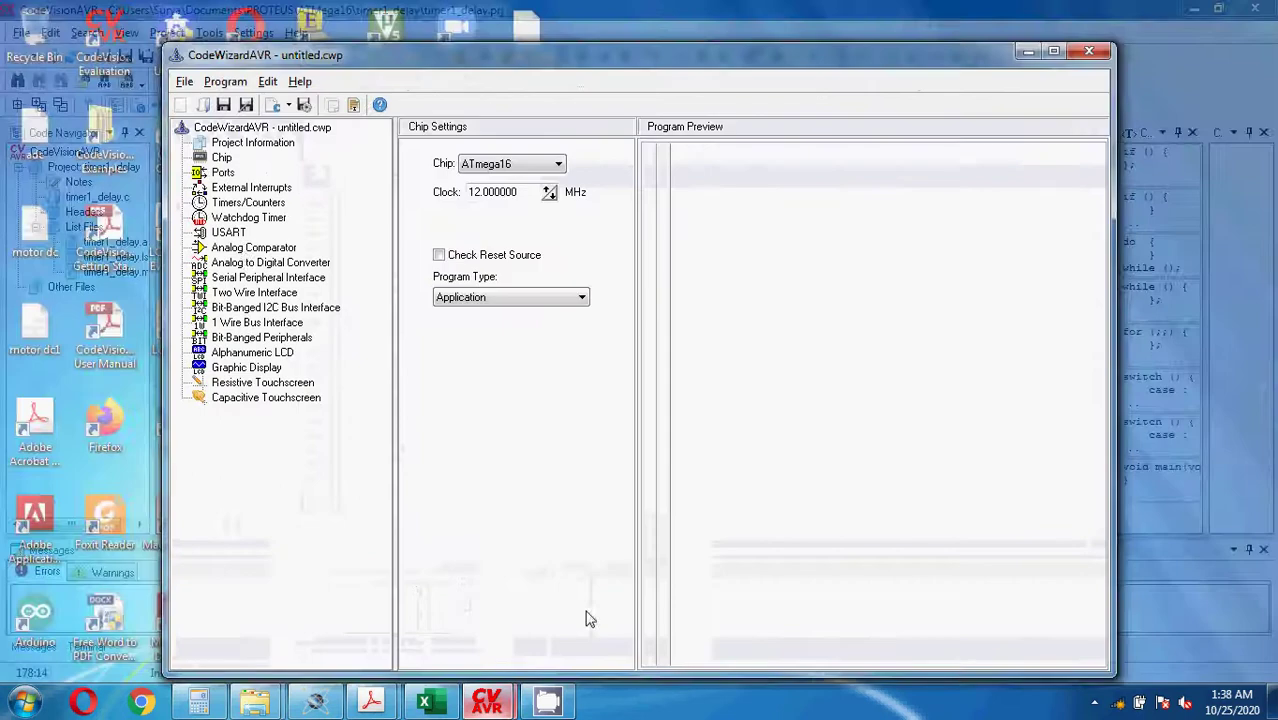
pyautogui.click(590, 615)
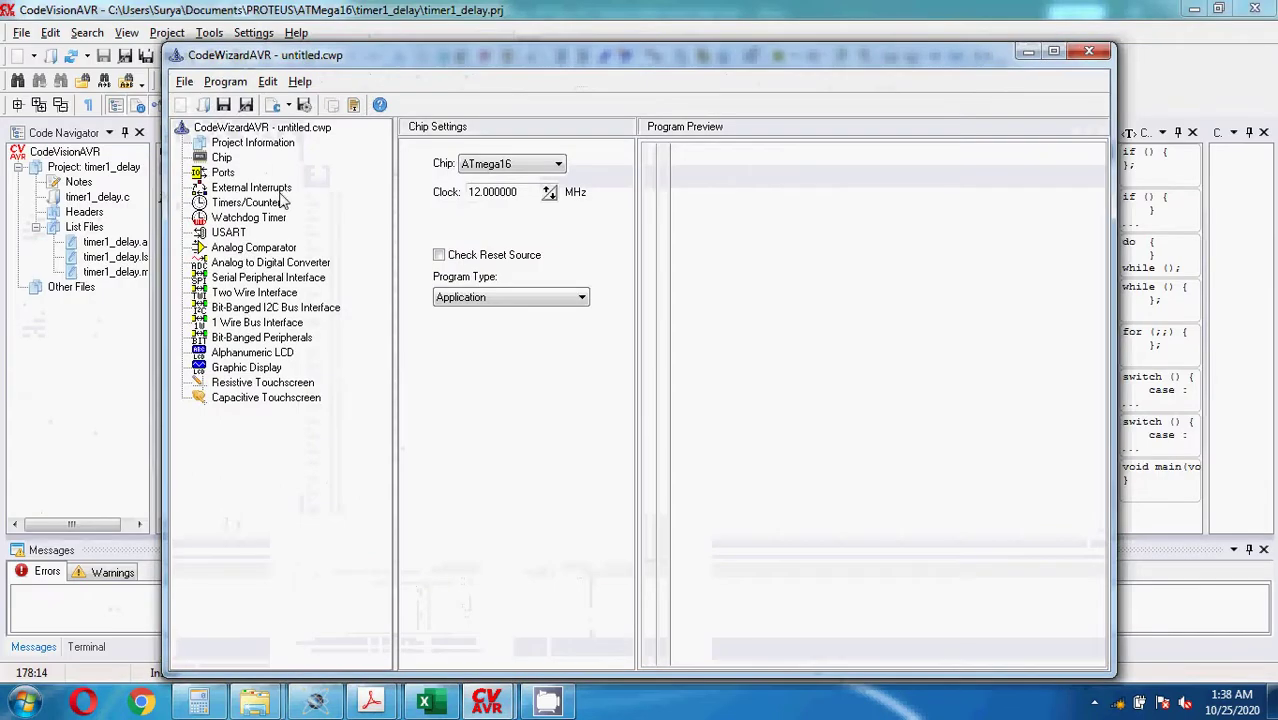
# Check the wizard's port and alphanumeric LCD settings against the LCD and LED wiring in the Proteus schematic
pyautogui.click(224, 174)
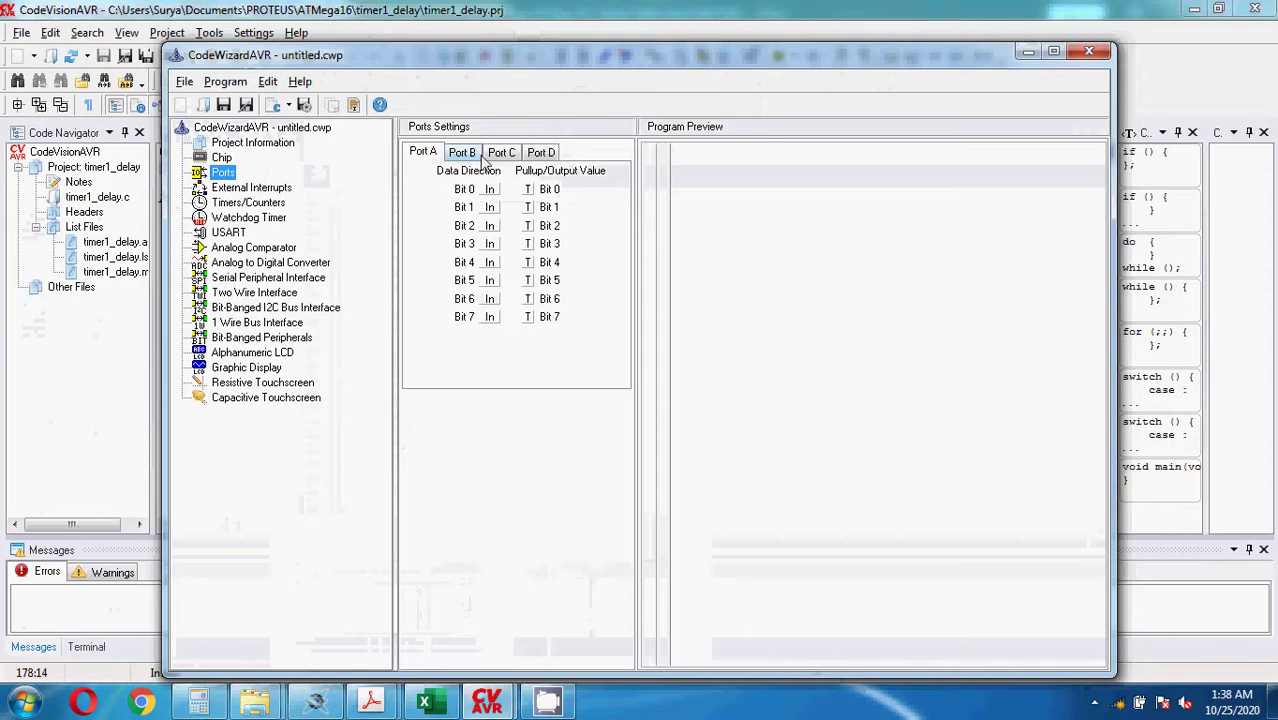
pyautogui.click(315, 703)
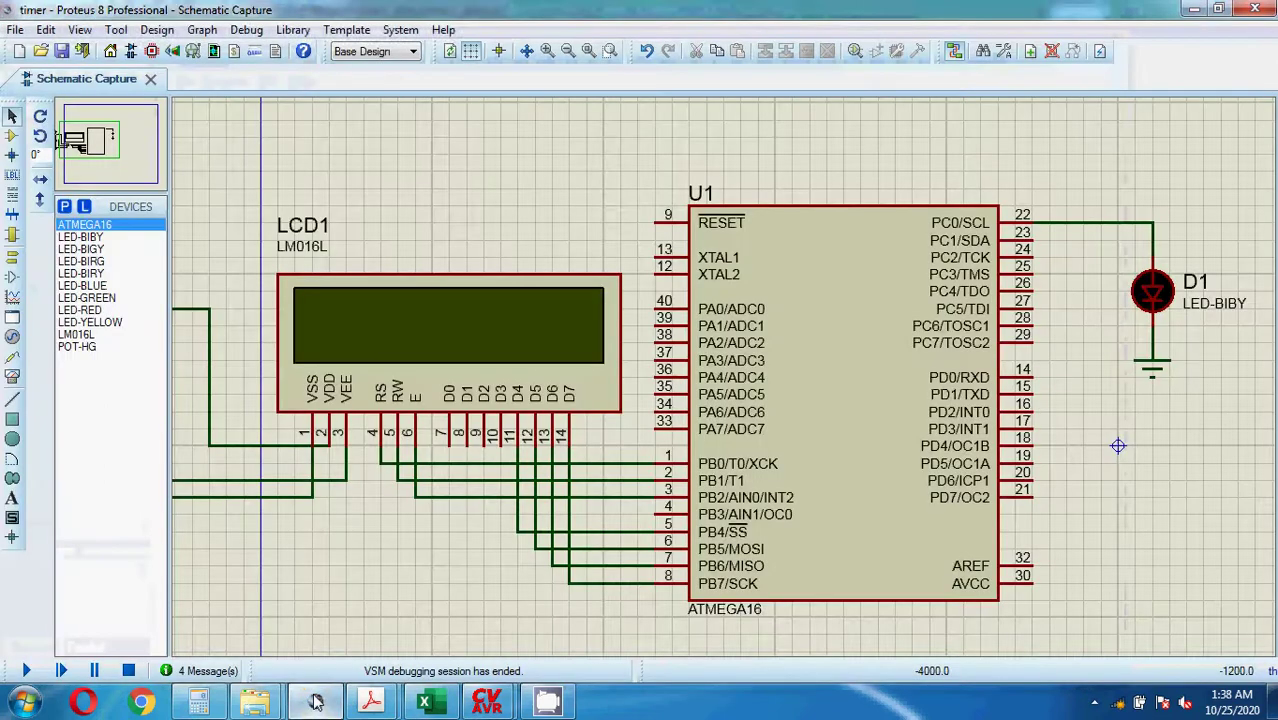
pyautogui.click(315, 703)
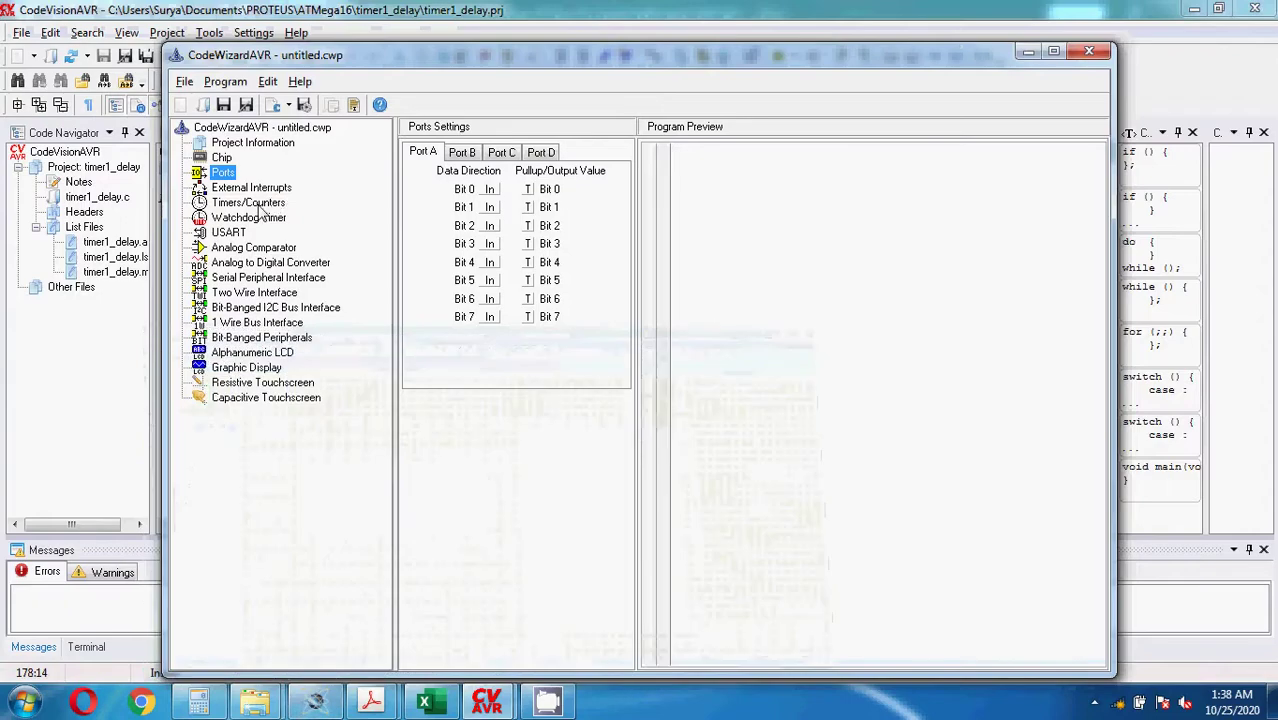
pyautogui.click(260, 354)
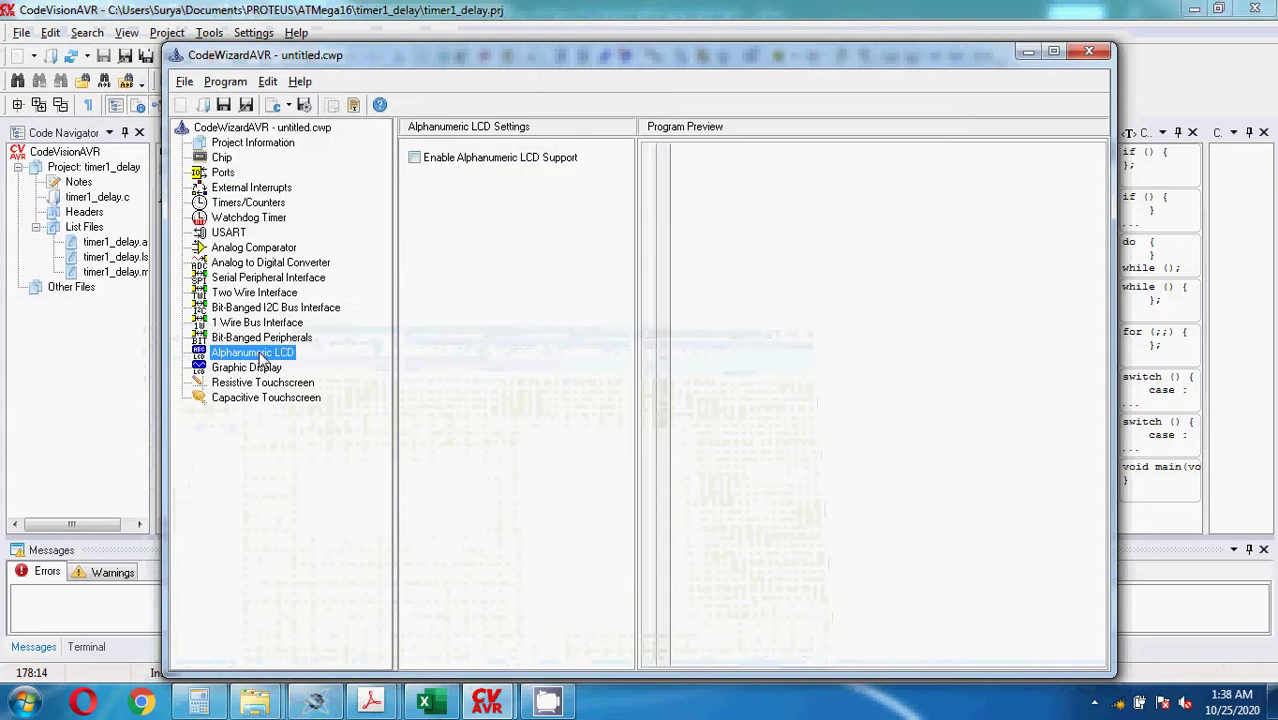
# Configure Timer0 with System Clock source, 11.719 kHz clock value, Normal top=0xFF mode and Disconnected output
pyautogui.click(248, 204)
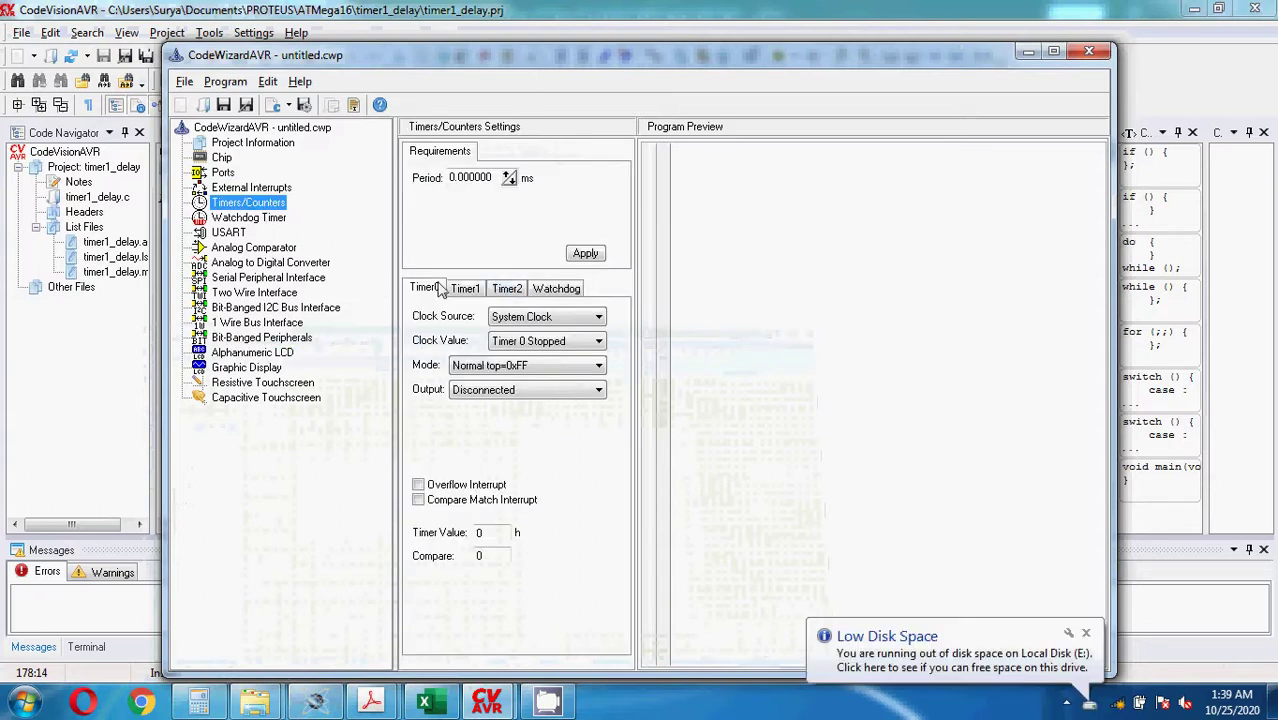
pyautogui.click(541, 318)
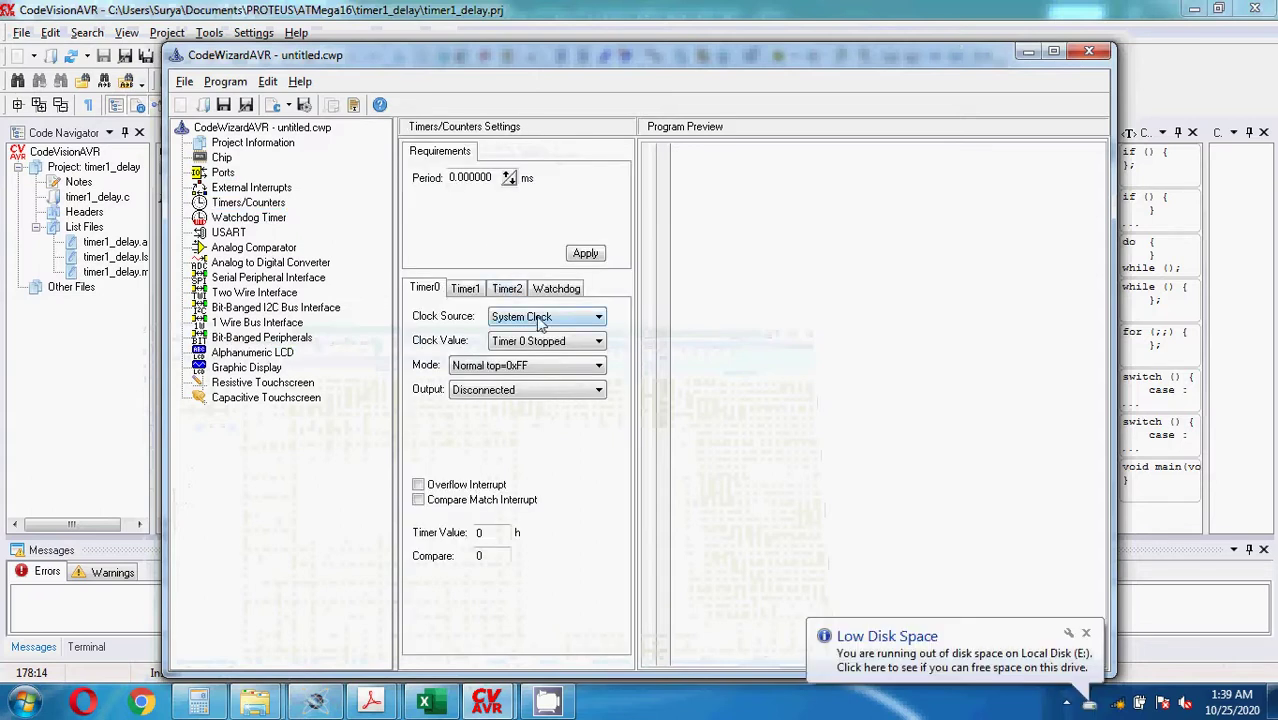
pyautogui.click(459, 231)
pyautogui.click(545, 341)
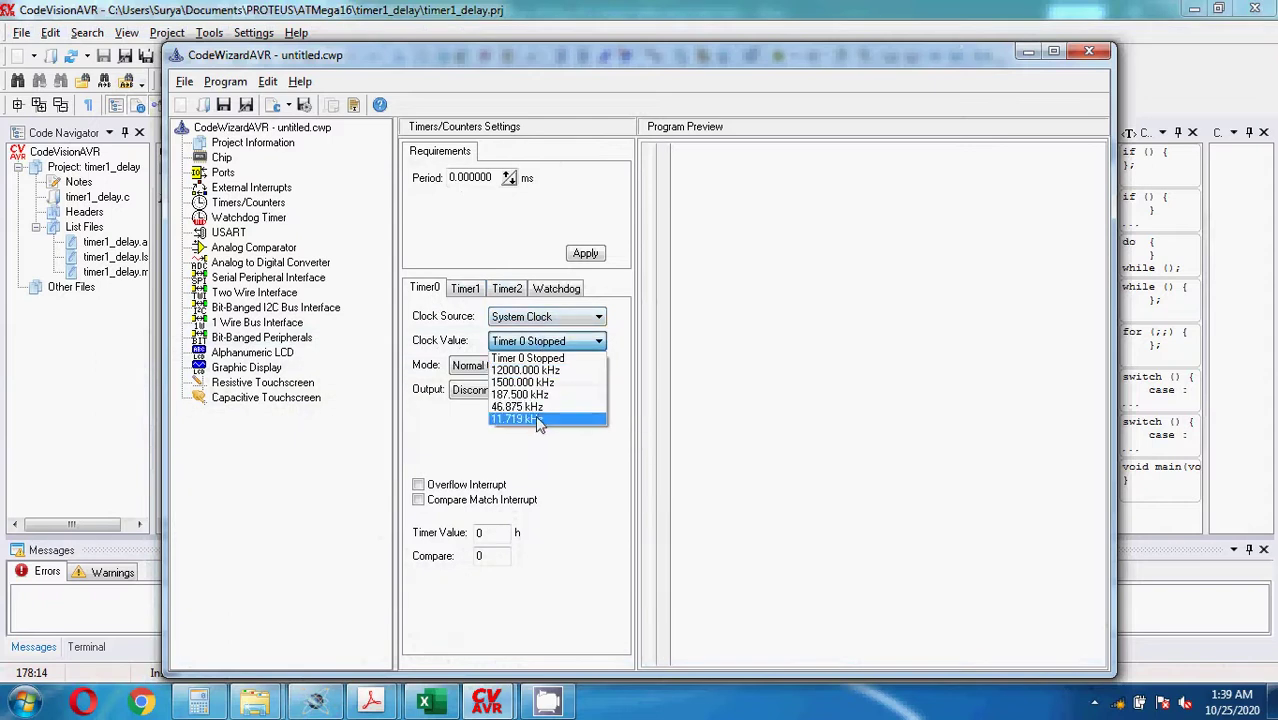
pyautogui.click(535, 418)
pyautogui.click(509, 366)
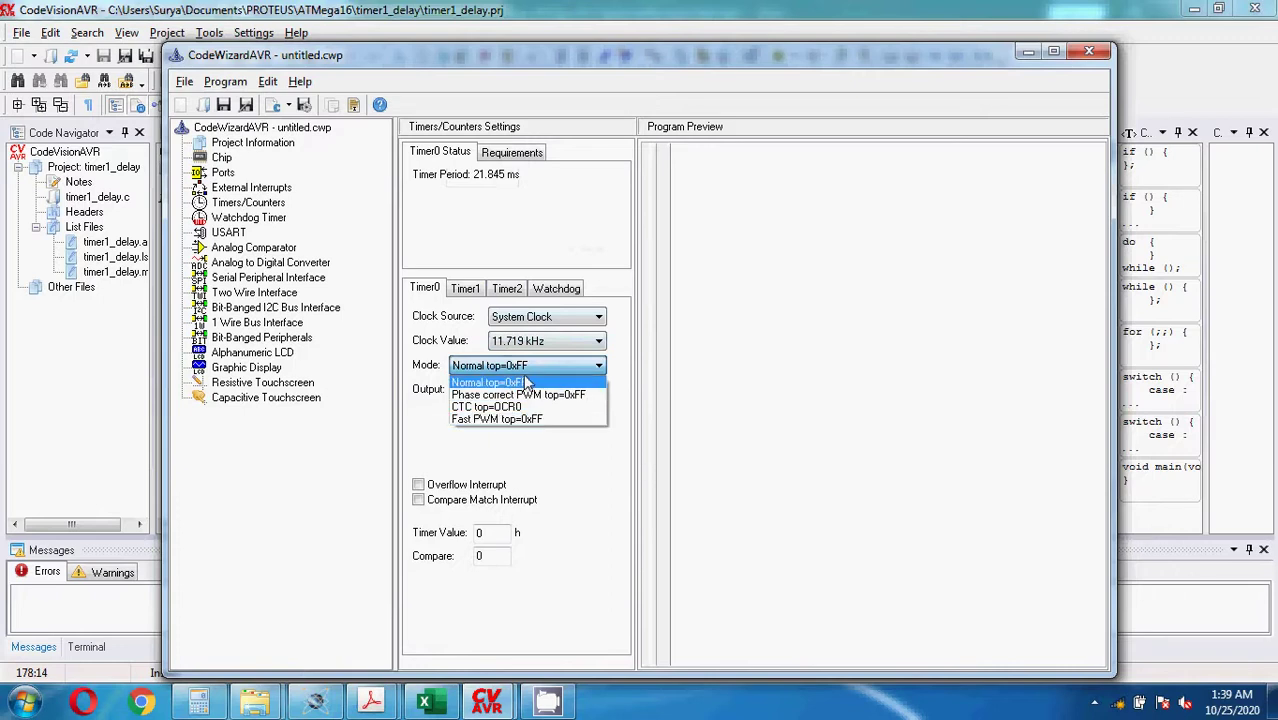
pyautogui.click(527, 382)
pyautogui.click(527, 390)
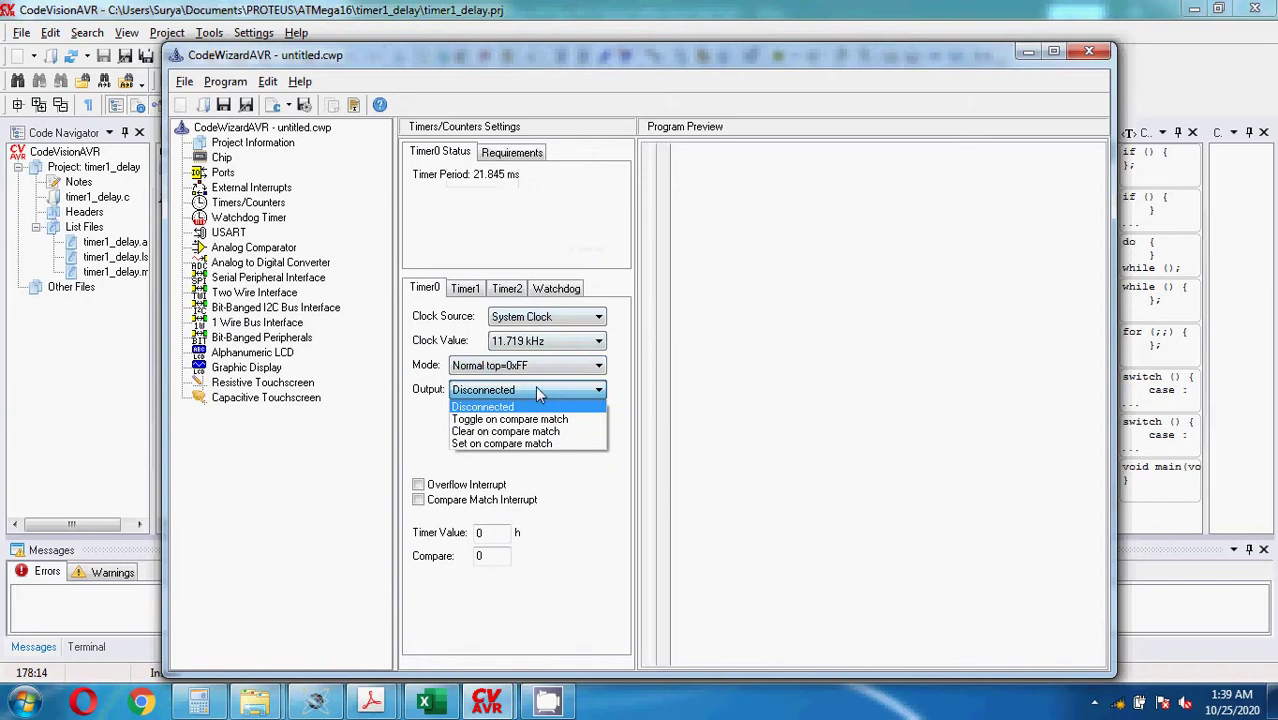
pyautogui.click(535, 387)
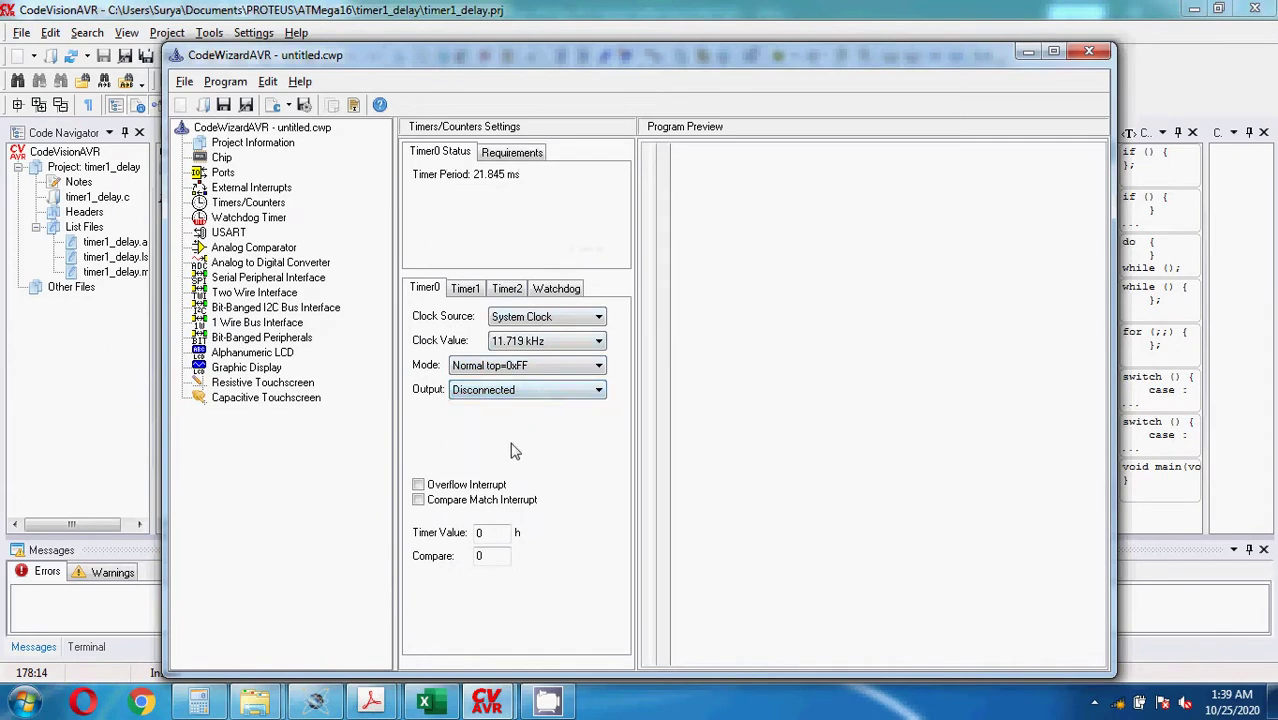
# Enable Timer0's overflow interrupt and set its timer value to 8A hex, checking the TCNT0 calculation in the PDF
pyautogui.click(434, 487)
pyautogui.doubleClick(481, 534)
pyautogui.moveTo(375, 705)
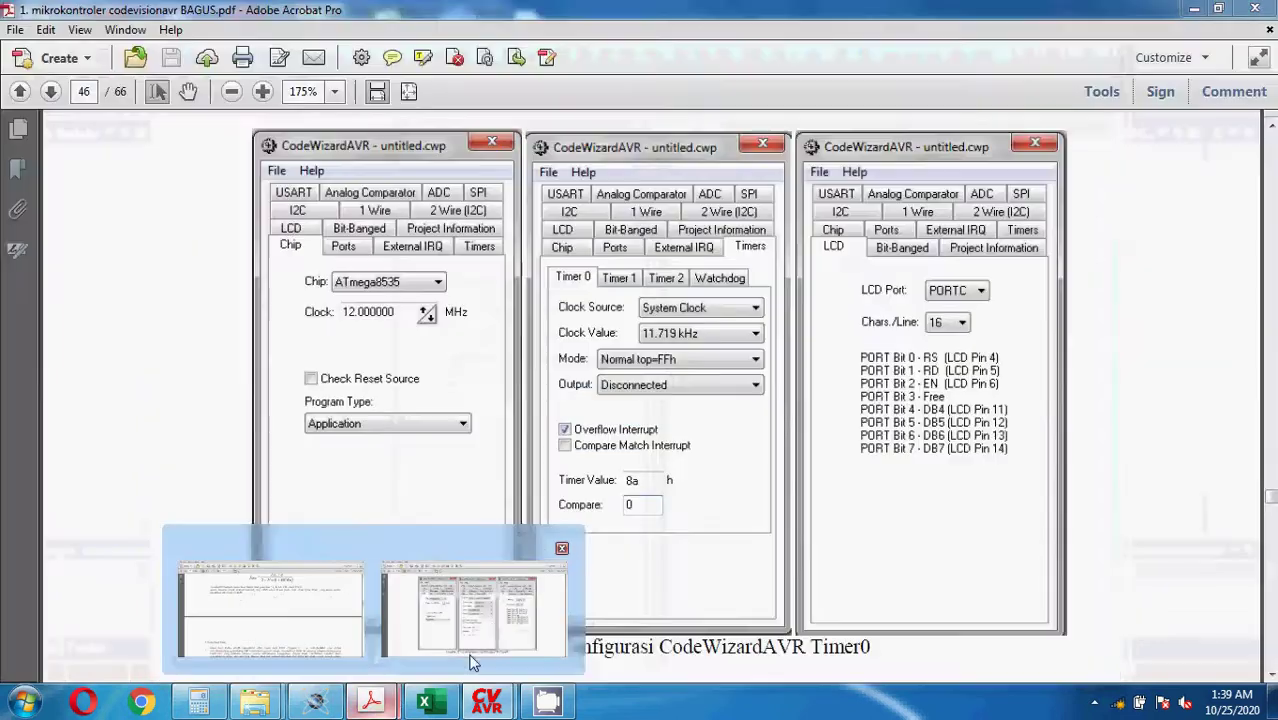
pyautogui.click(466, 600)
pyautogui.scroll(10, 477, 480)
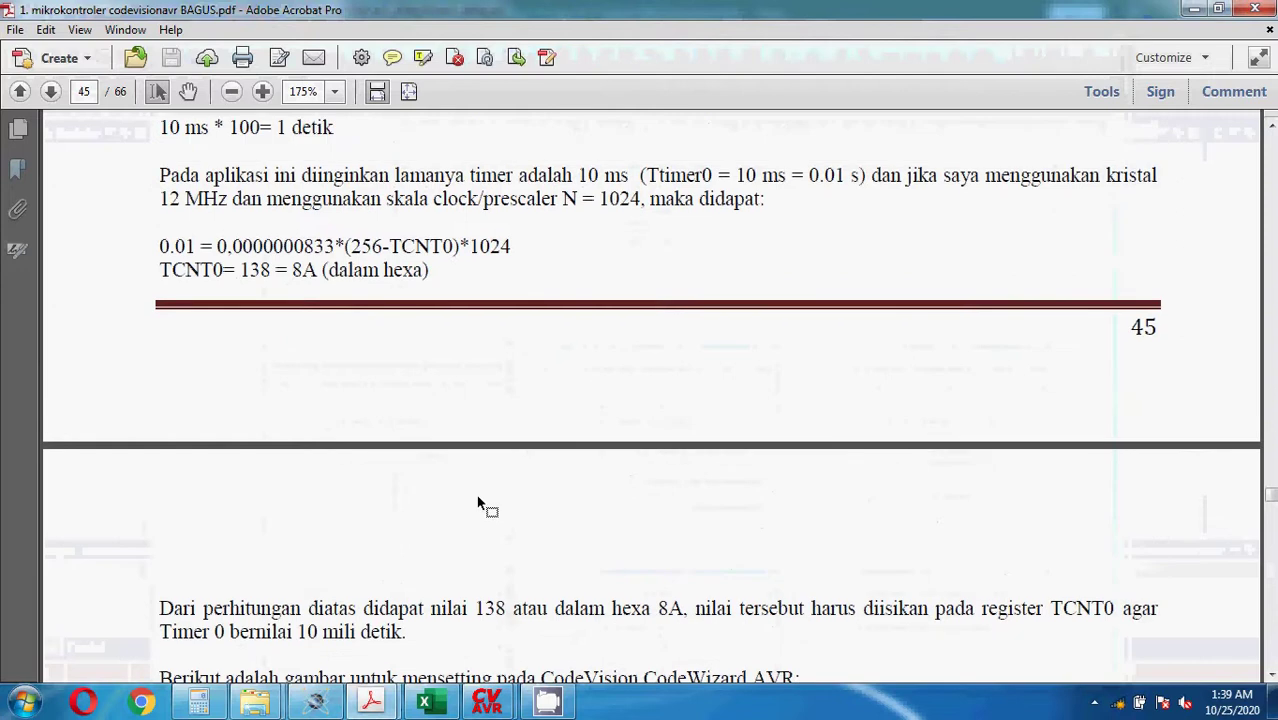
pyautogui.click(1257, 9)
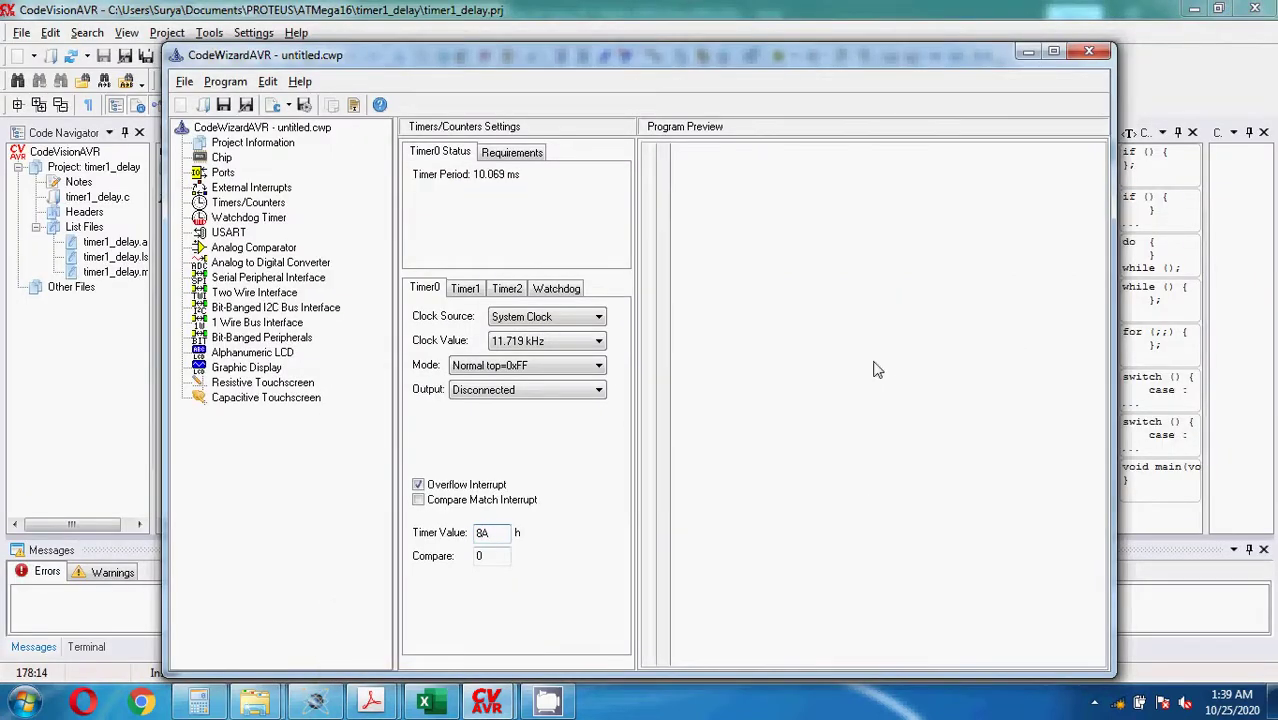
# Close the CodeWizardAVR without generating a program and exit CodeVisionAVR
pyautogui.click(238, 84)
pyautogui.click(1088, 51)
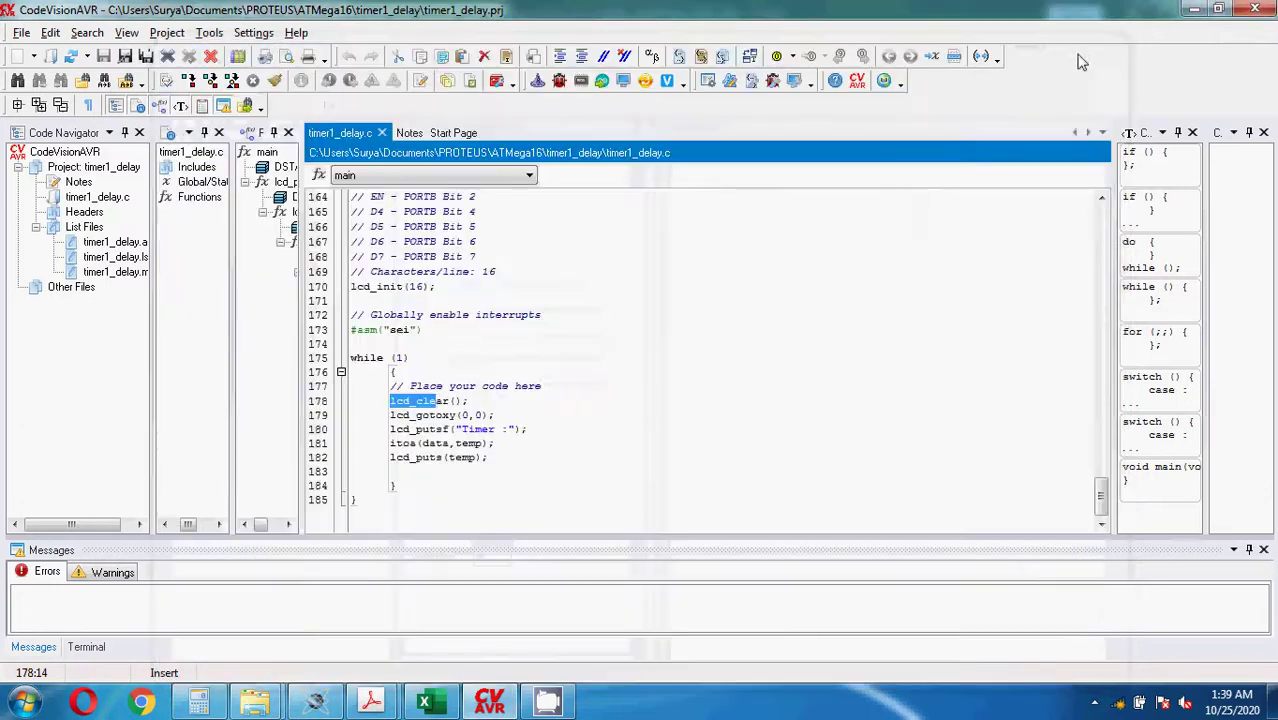
pyautogui.click(1256, 9)
# Find the timer0_delay folder inside ATMega16 in the file explorer and open its CodeVisionAVR project file
pyautogui.moveTo(257, 707)
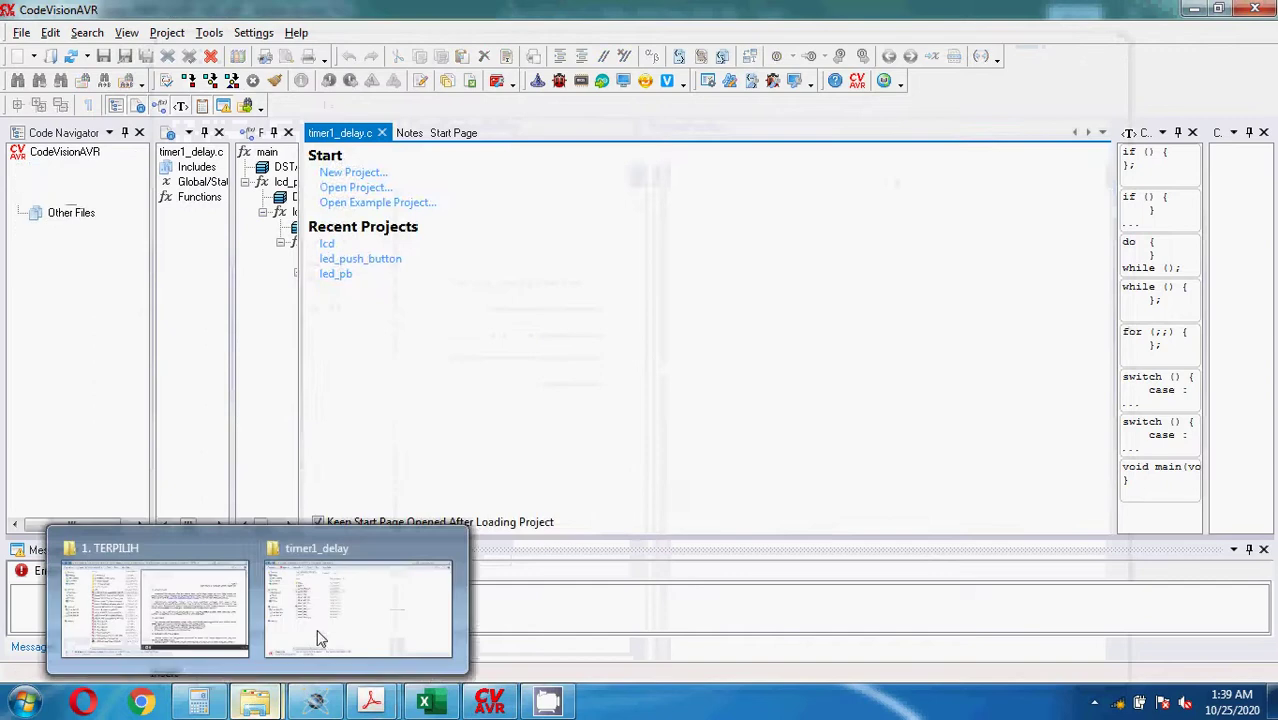
pyautogui.click(334, 596)
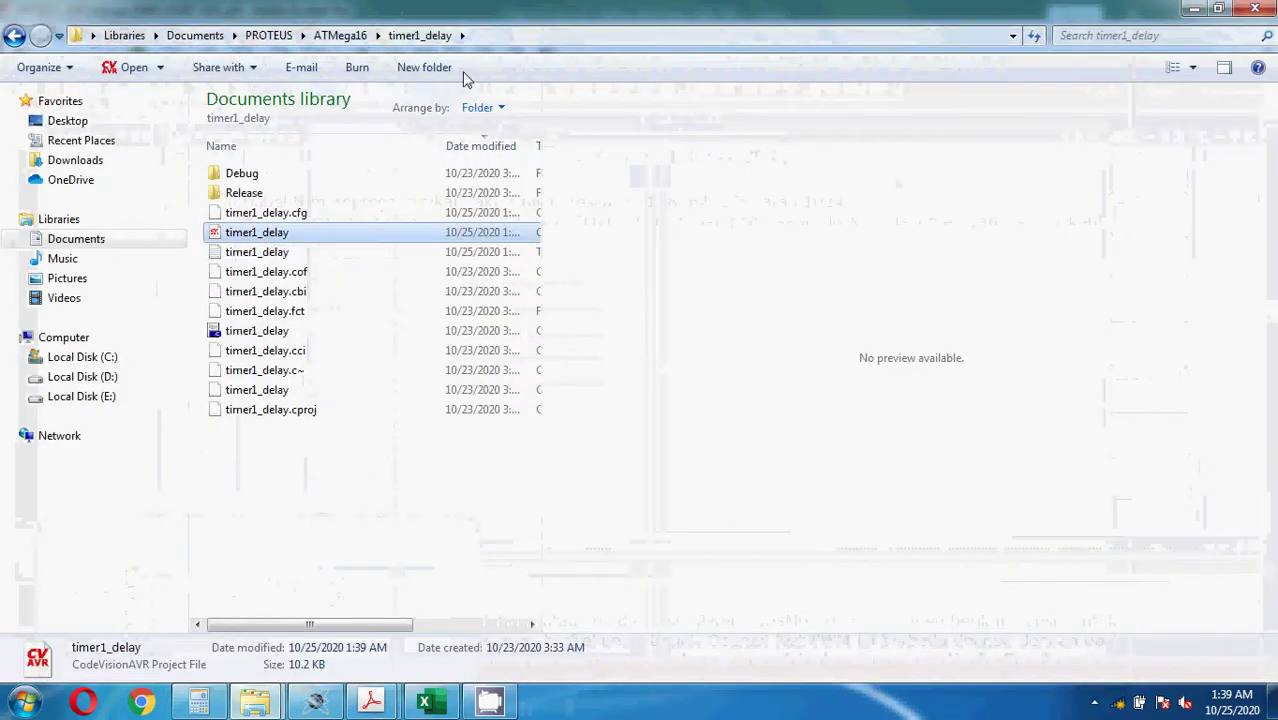
pyautogui.click(340, 35)
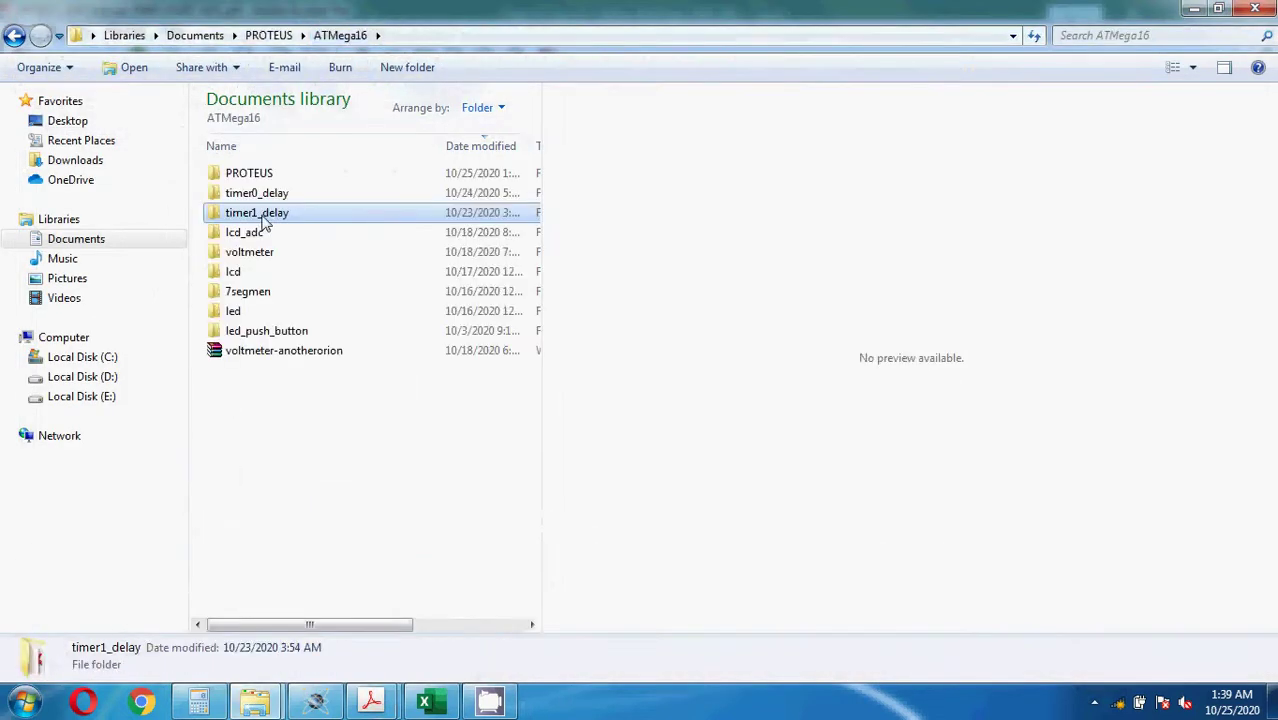
pyautogui.doubleClick(266, 214)
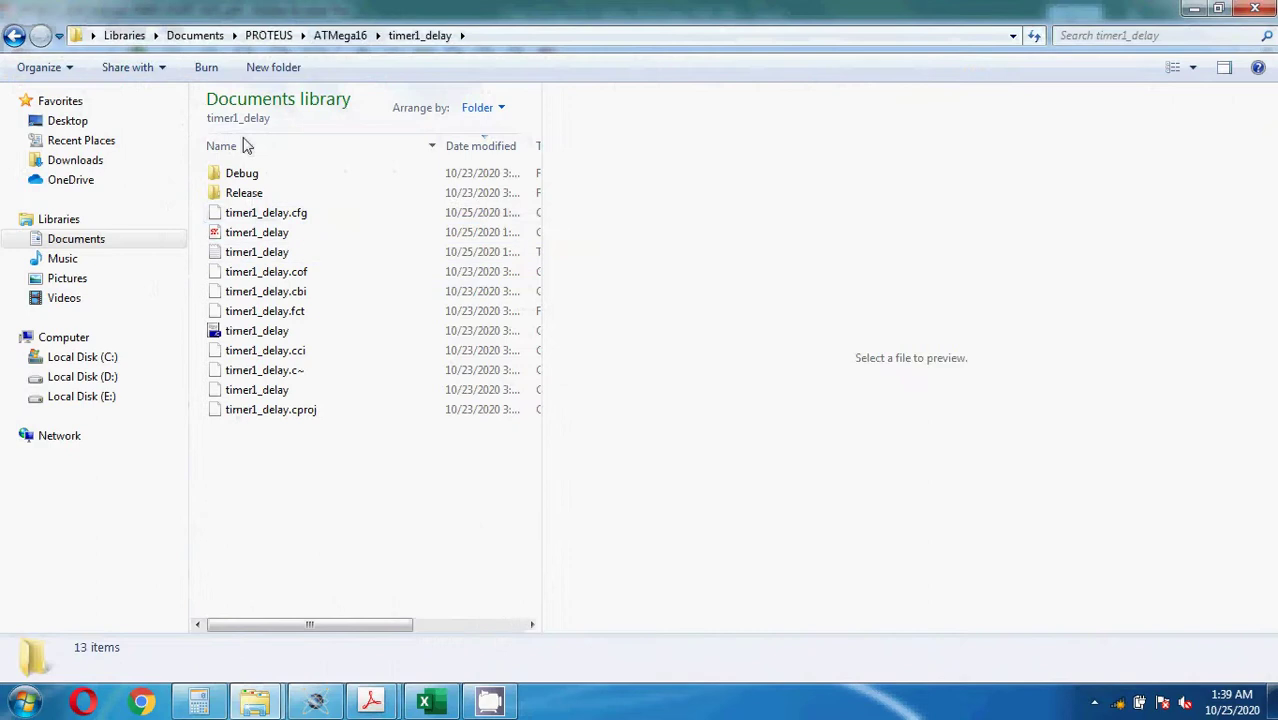
pyautogui.click(340, 37)
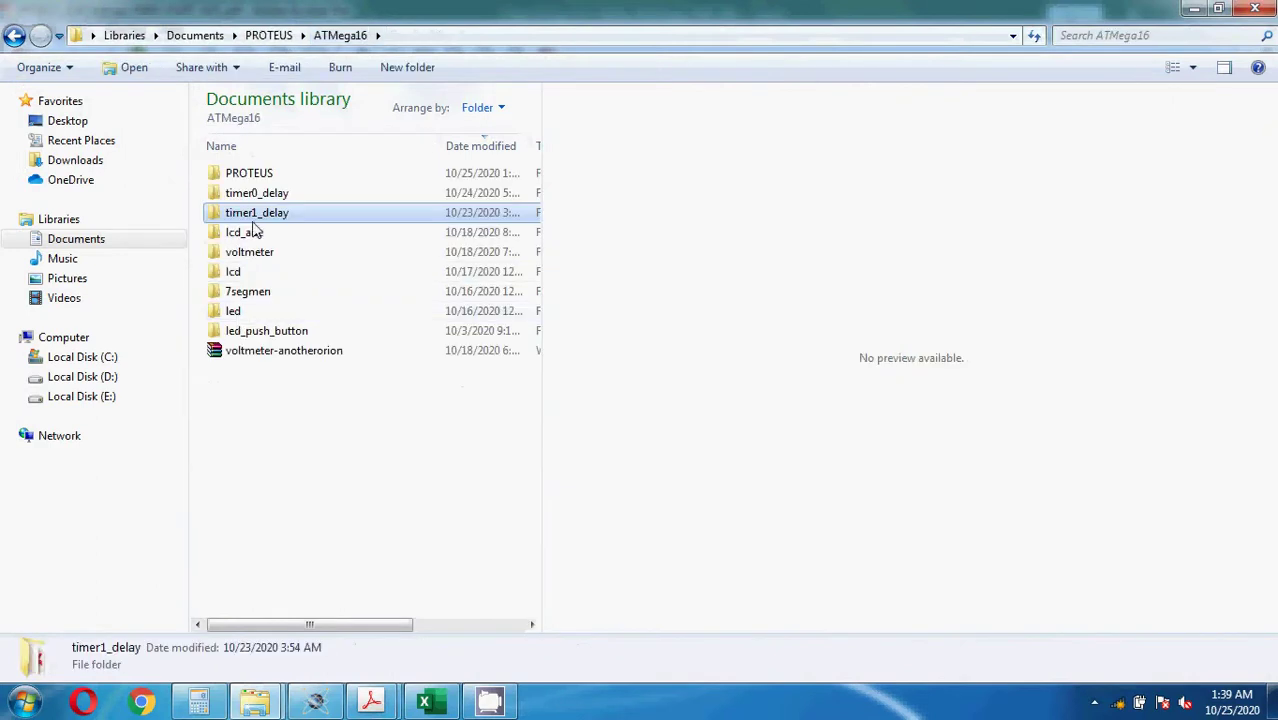
pyautogui.click(273, 193)
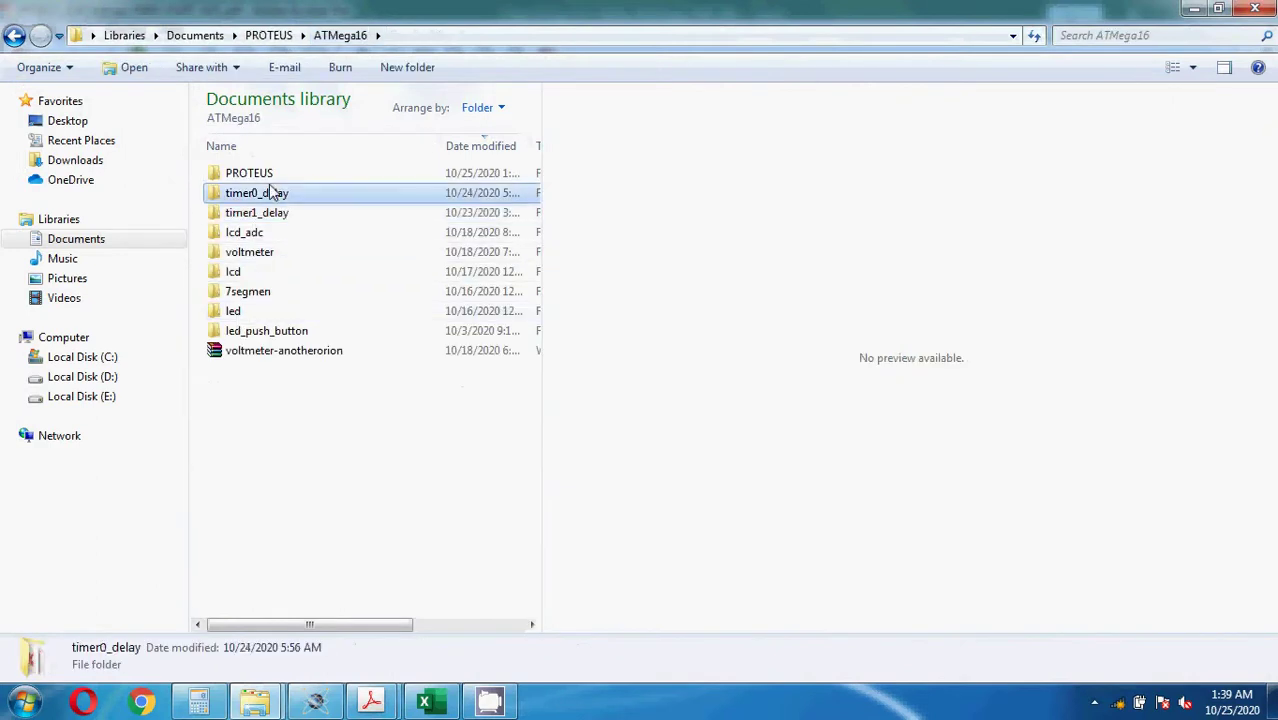
pyautogui.doubleClick(280, 196)
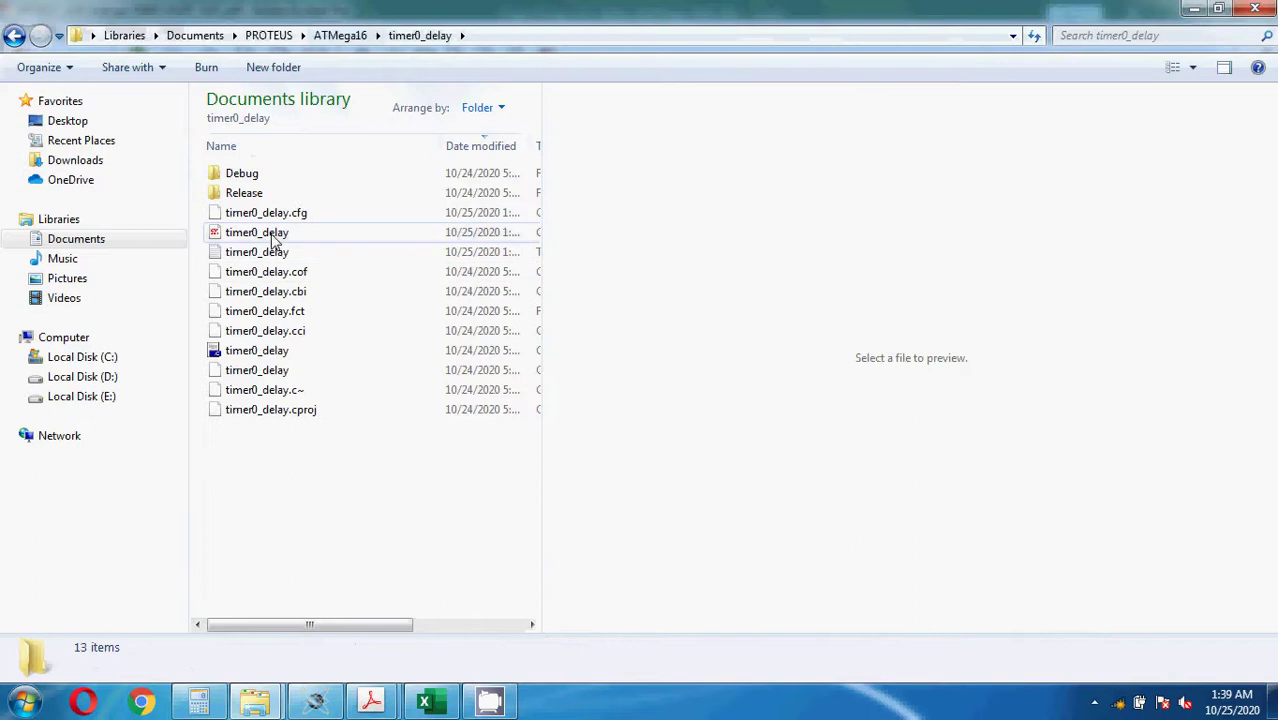
pyautogui.click(287, 230)
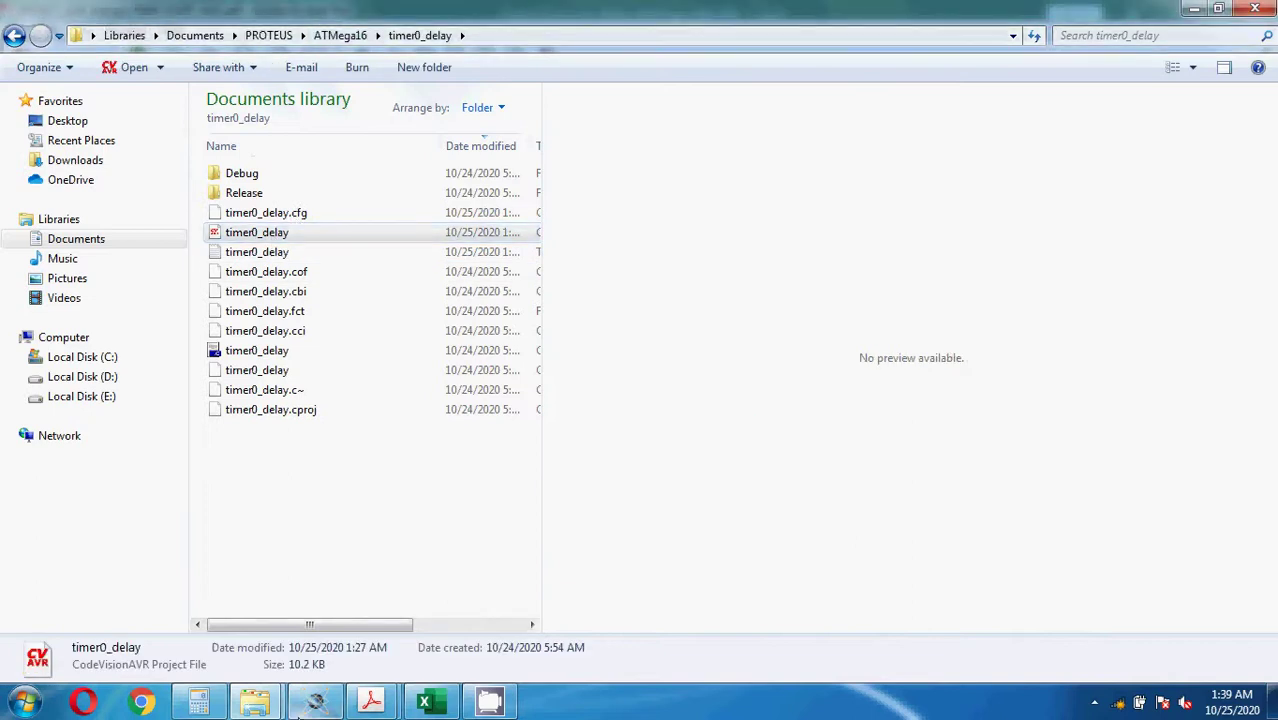
# Switch to Proteus and assign timer0_delay.cof from the timer0_delay folder as the ATMEGA16's program file
pyautogui.click(314, 703)
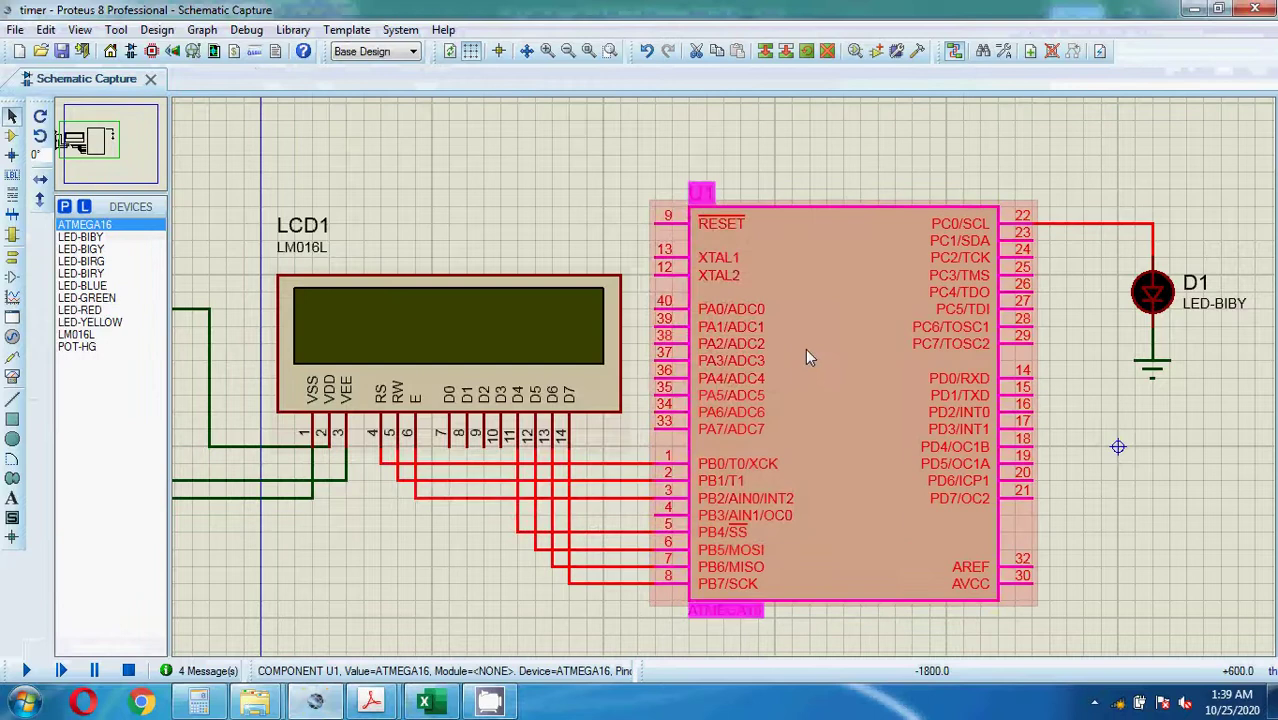
pyautogui.doubleClick(808, 358)
pyautogui.click(708, 239)
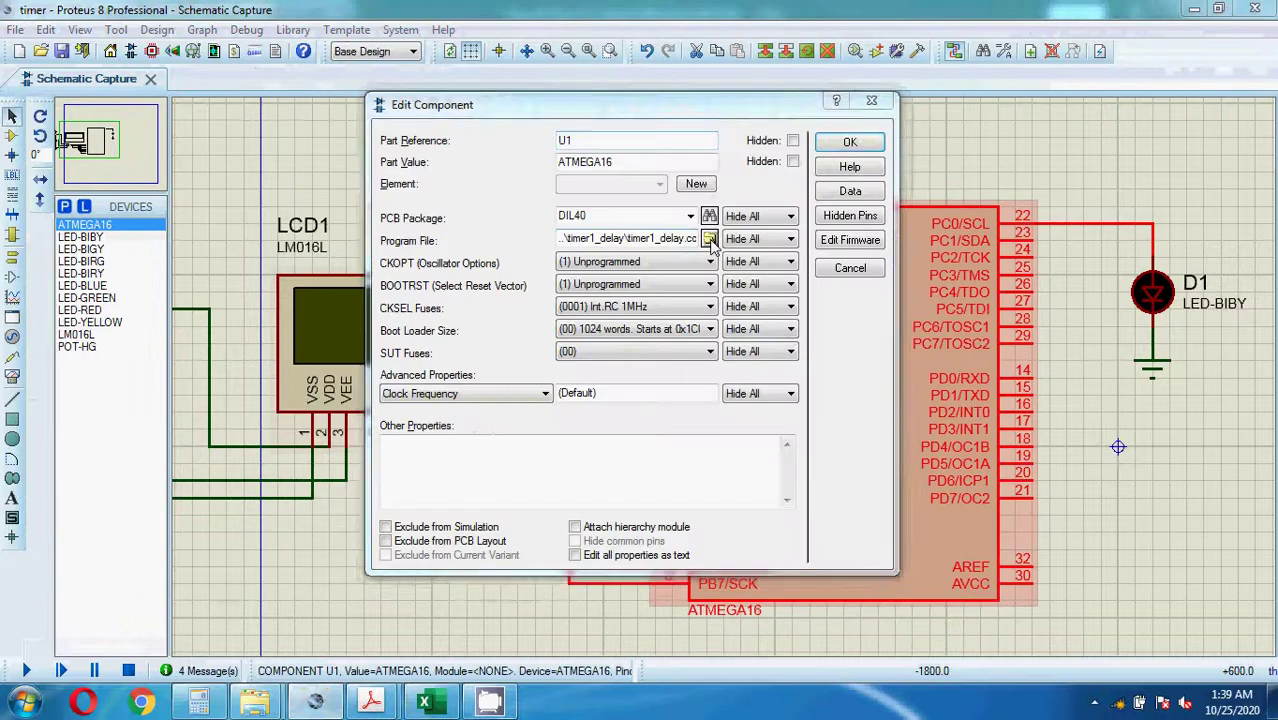
pyautogui.click(596, 119)
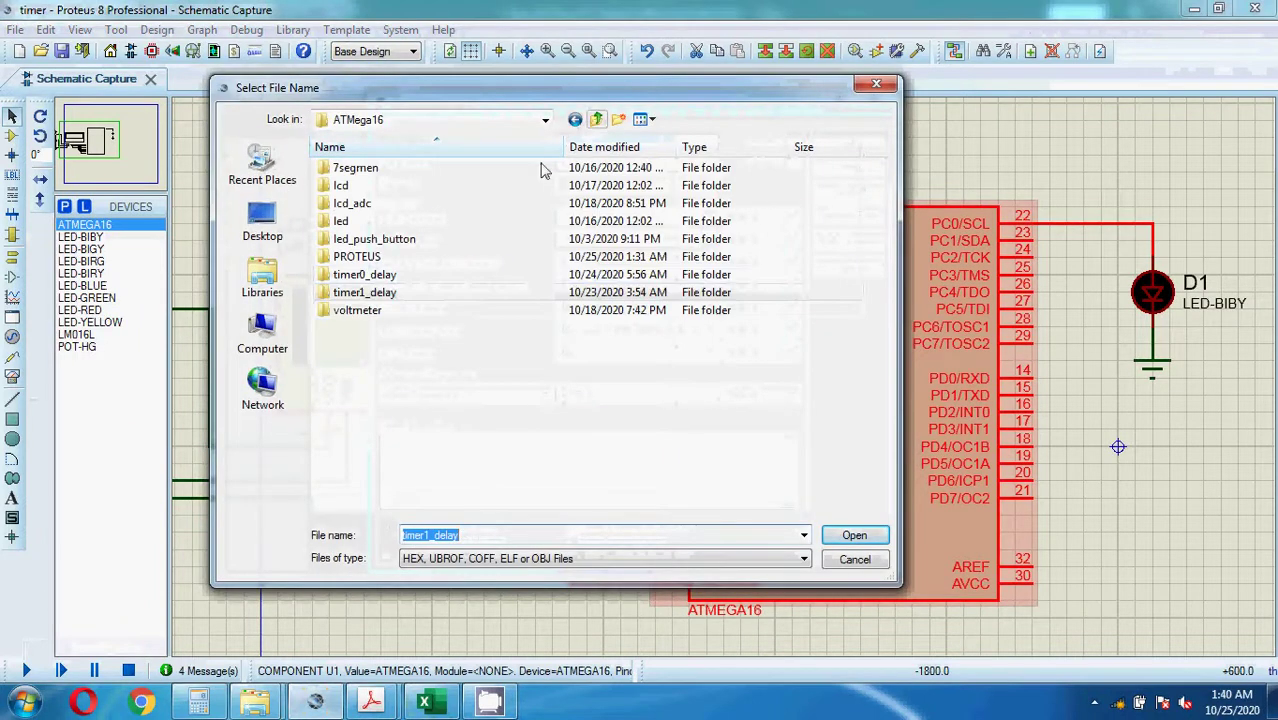
pyautogui.doubleClick(385, 278)
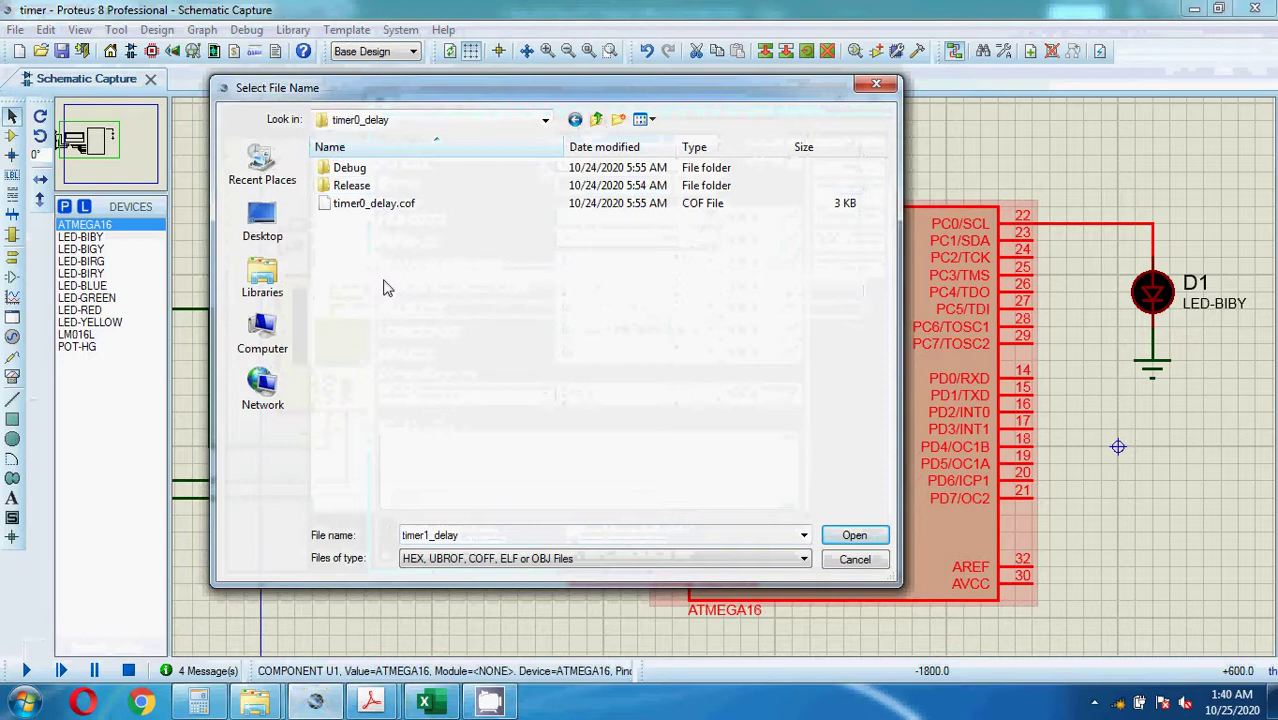
pyautogui.click(393, 205)
pyautogui.doubleClick(393, 205)
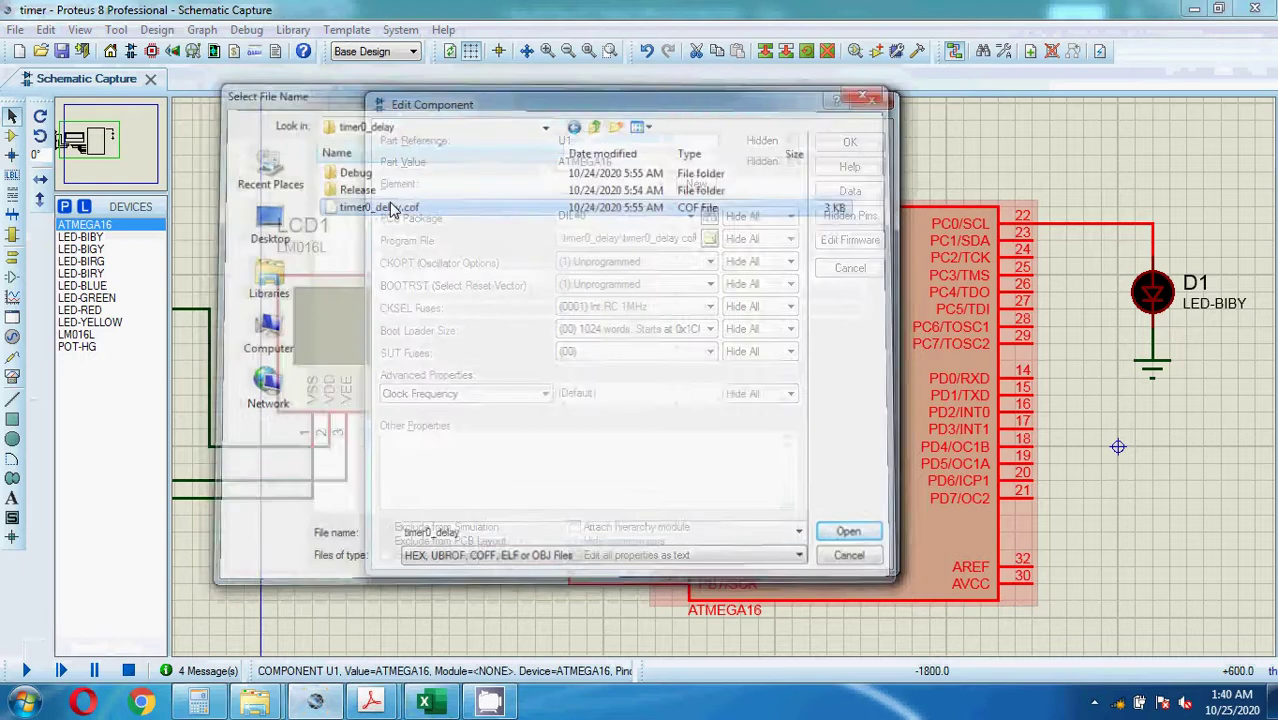
pyautogui.click(849, 142)
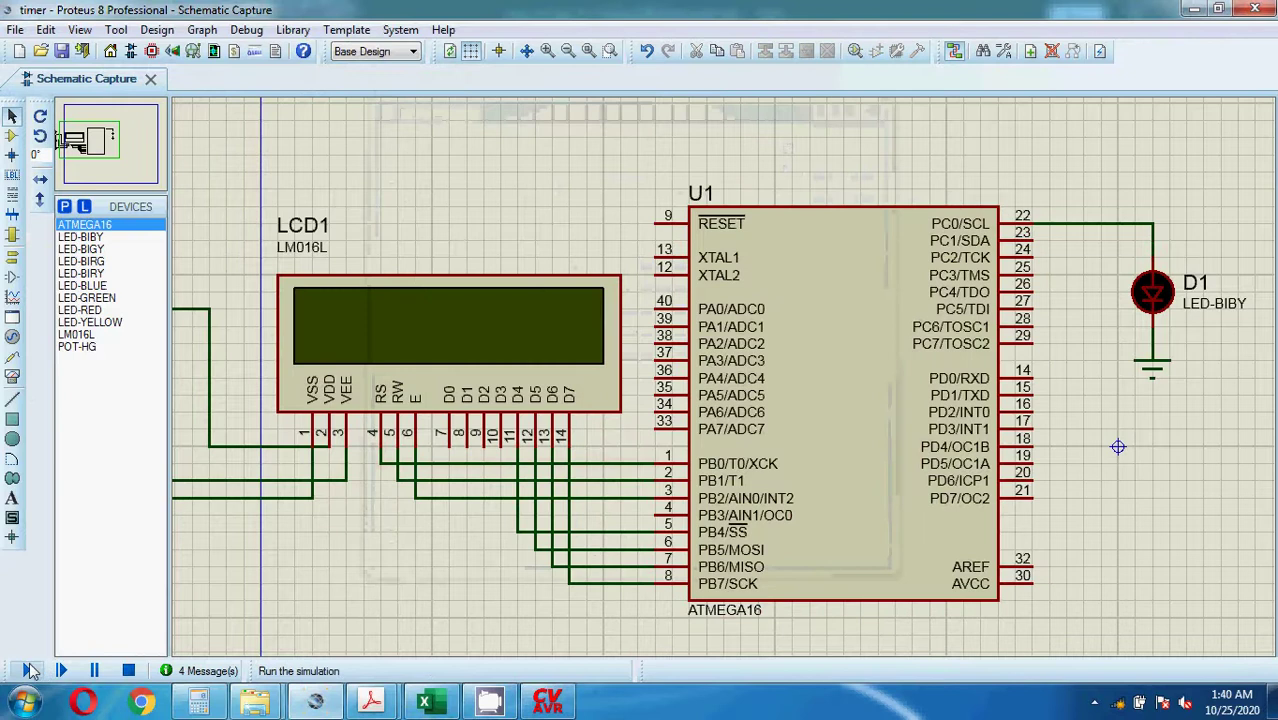
# In CodeVisionAVR, examine timer0_delay.c: the includes, the Timer0 overflow routine with its PORTC toggle and data++ counter, and the LCD loop
pyautogui.click(547, 701)
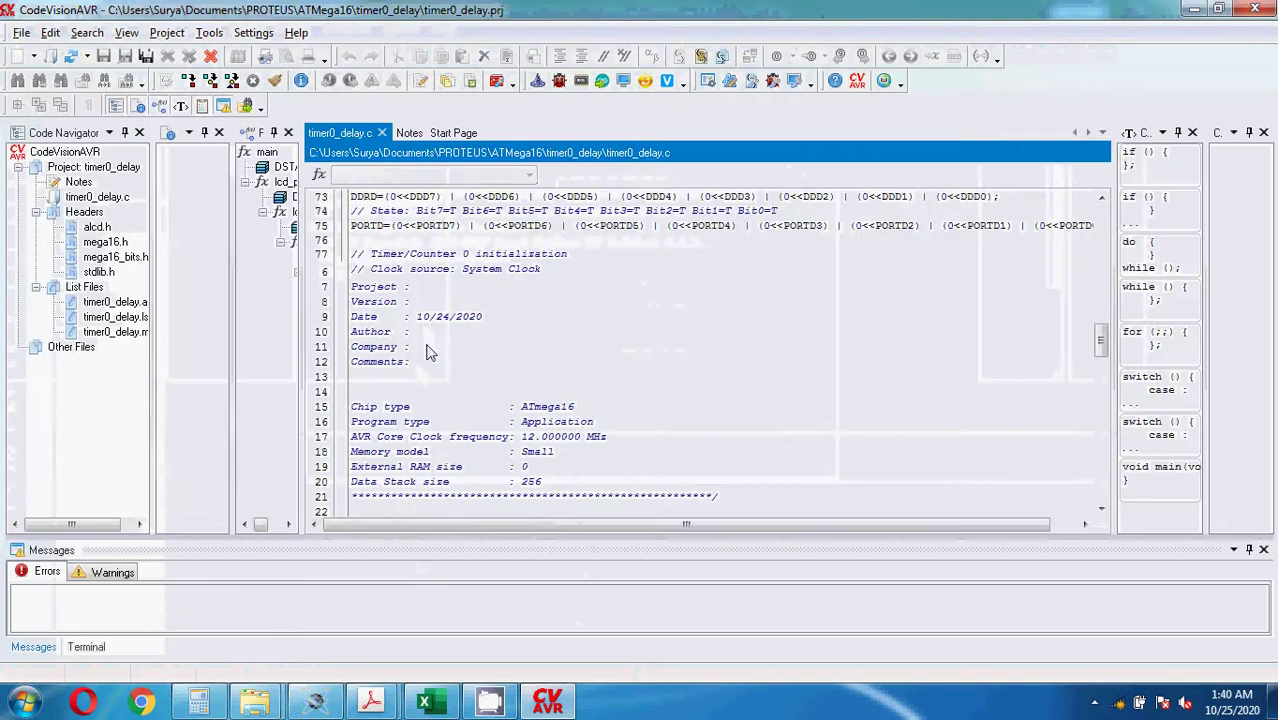
pyautogui.scroll(17, 425, 350)
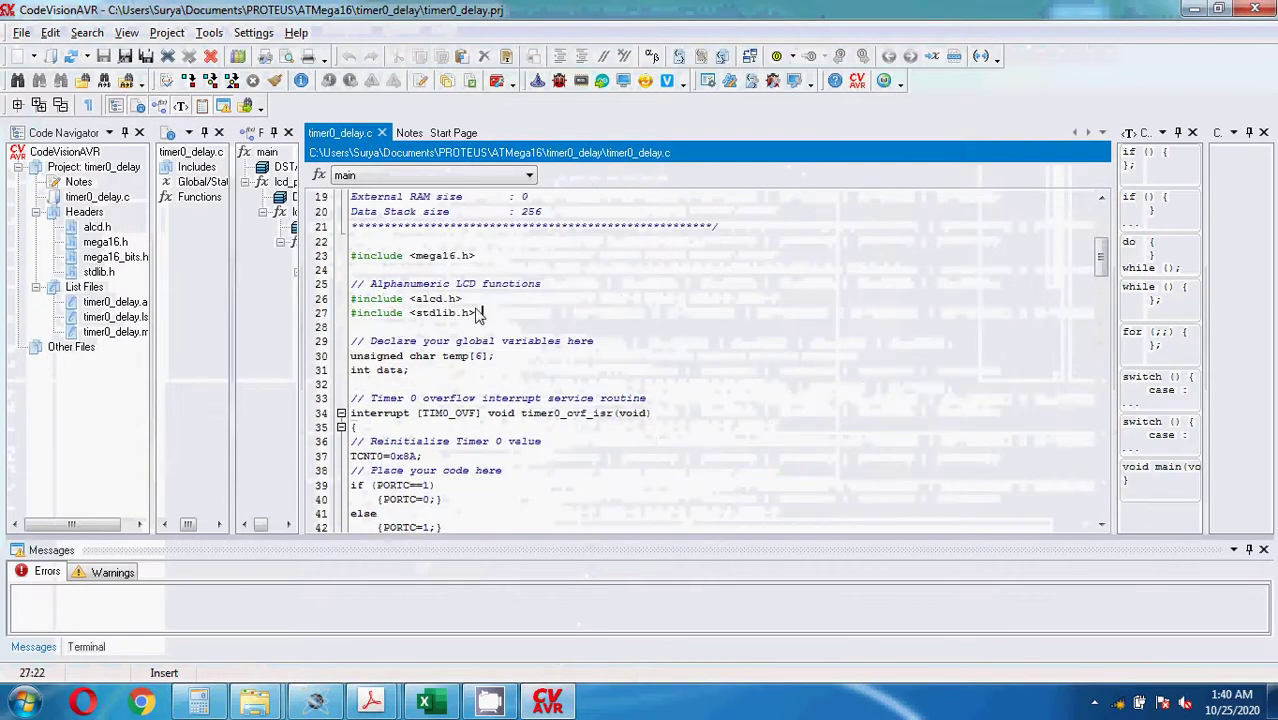
pyautogui.moveTo(493, 316); pyautogui.dragTo(330, 281)
pyautogui.scroll(-2, 437, 286)
pyautogui.click(422, 482)
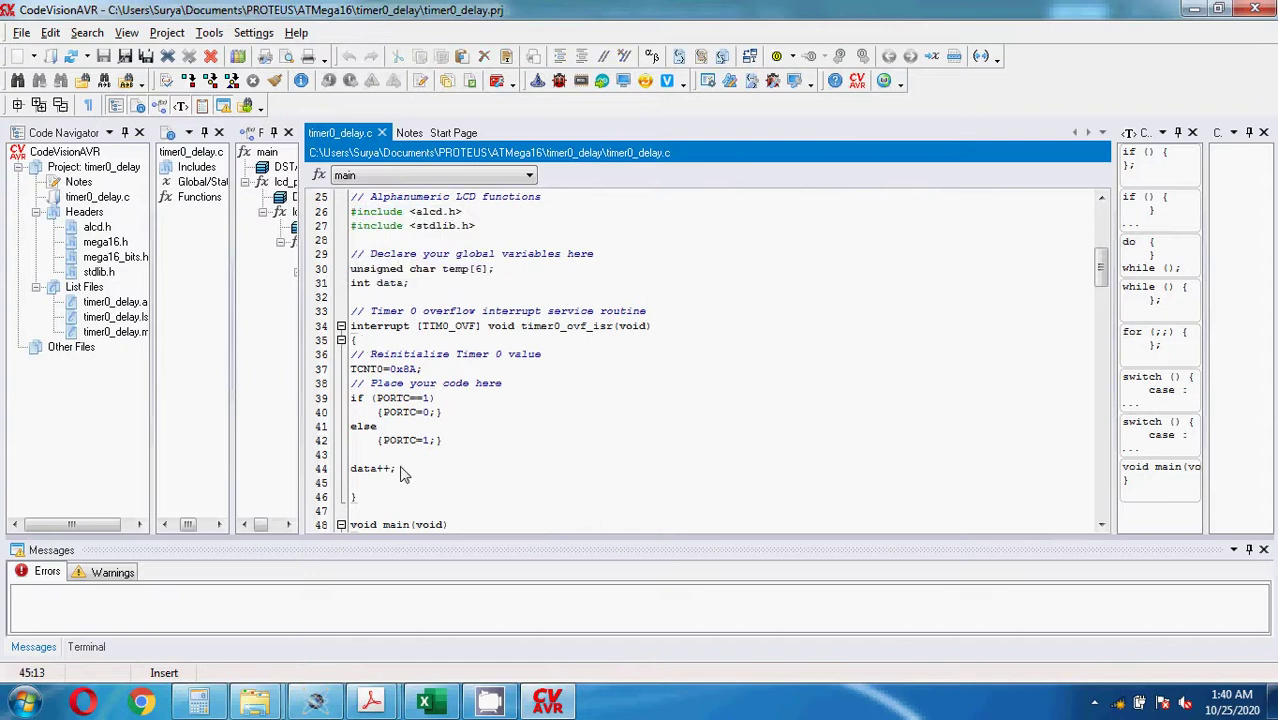
pyautogui.moveTo(401, 470); pyautogui.dragTo(350, 468)
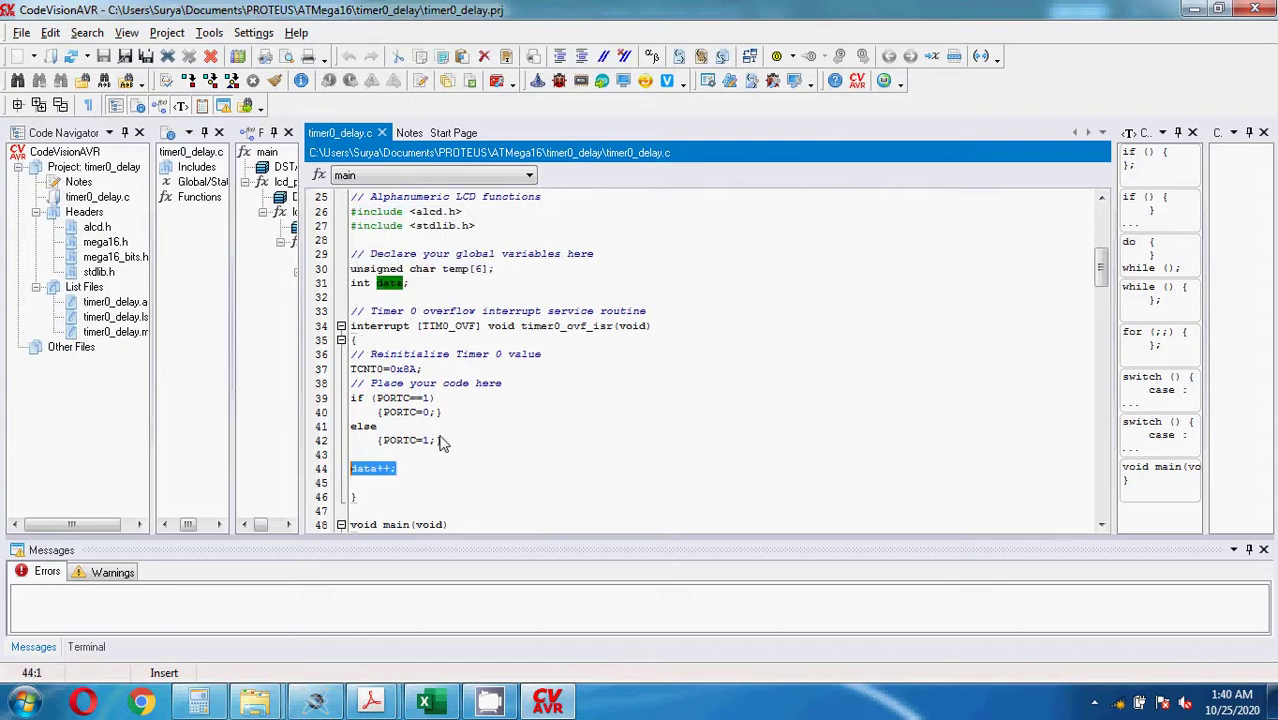
pyautogui.moveTo(451, 442); pyautogui.dragTo(350, 383)
pyautogui.scroll(-7, 460, 497)
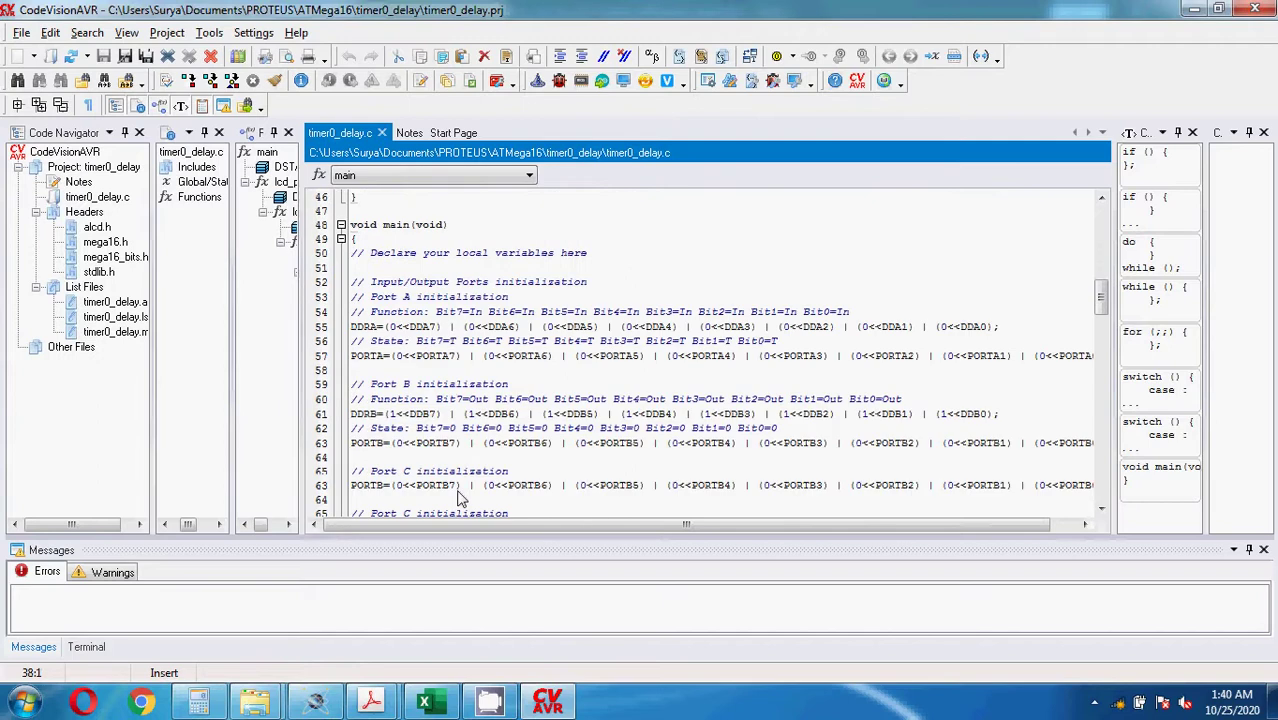
pyautogui.scroll(-20, 460, 497)
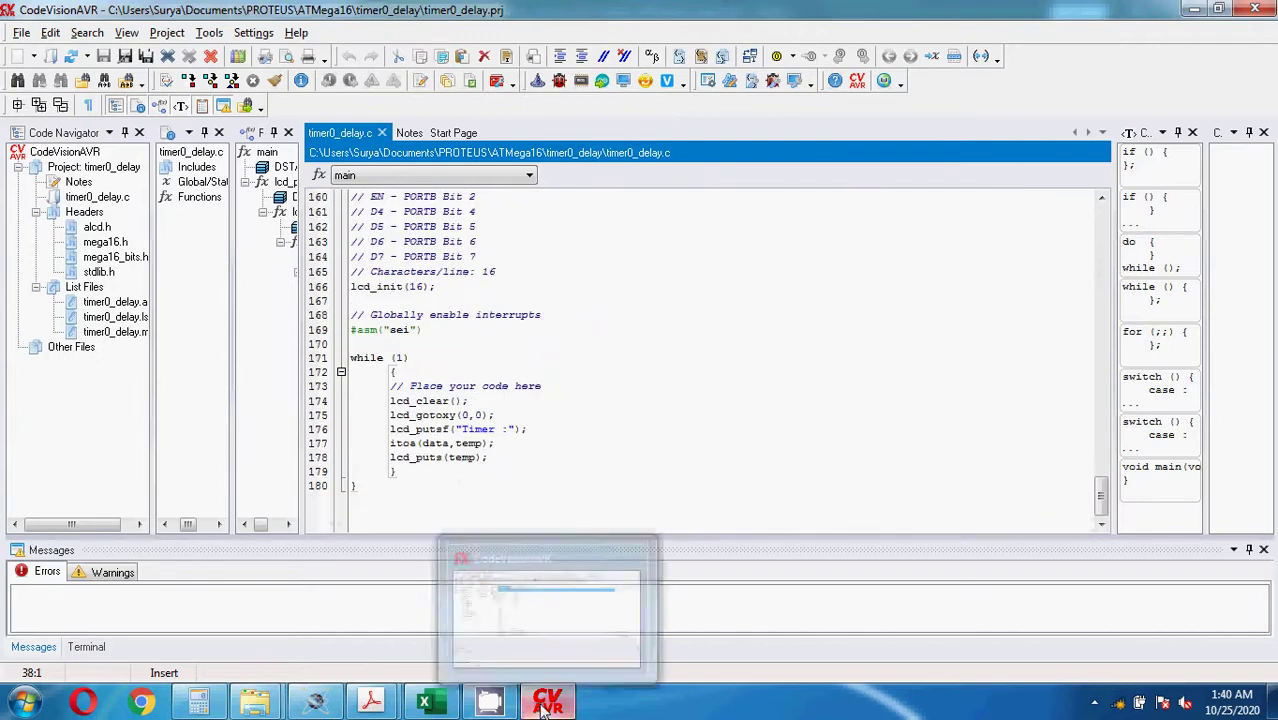
# Return to Proteus, run the Timer0 simulation to observe the LCD and LED, and stop it
pyautogui.click(315, 703)
pyautogui.click(30, 670)
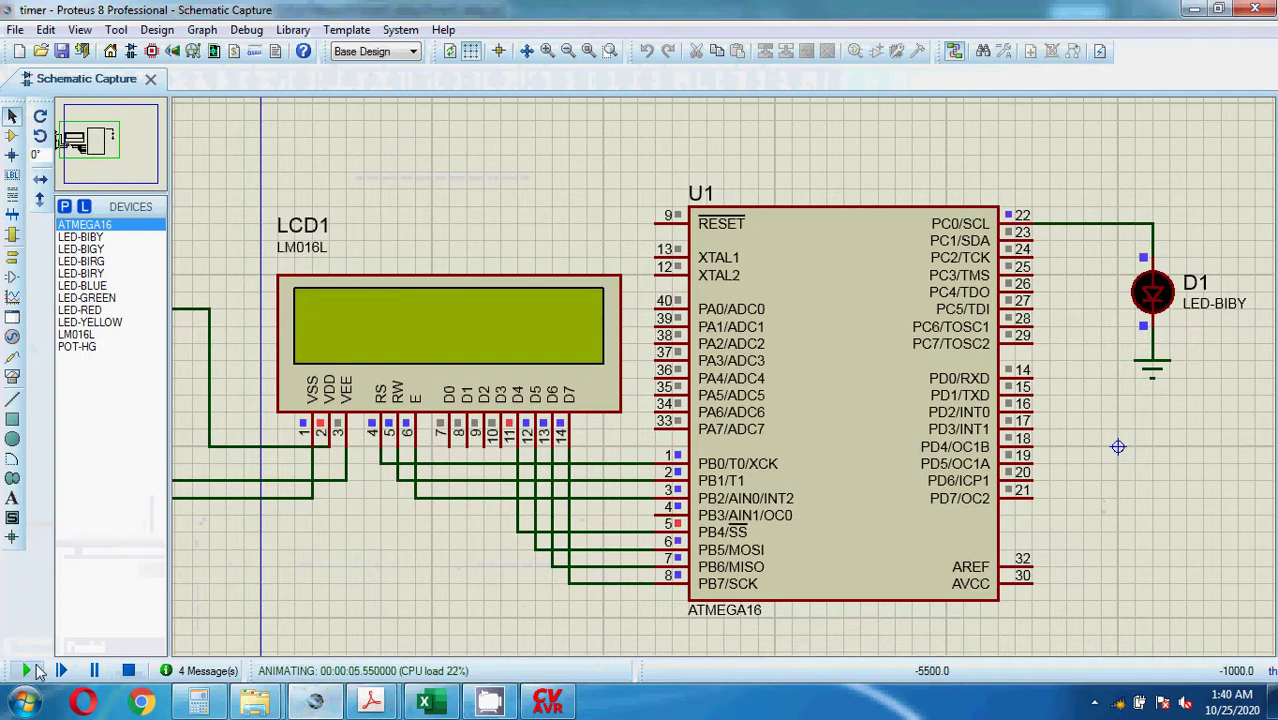
pyautogui.click(133, 670)
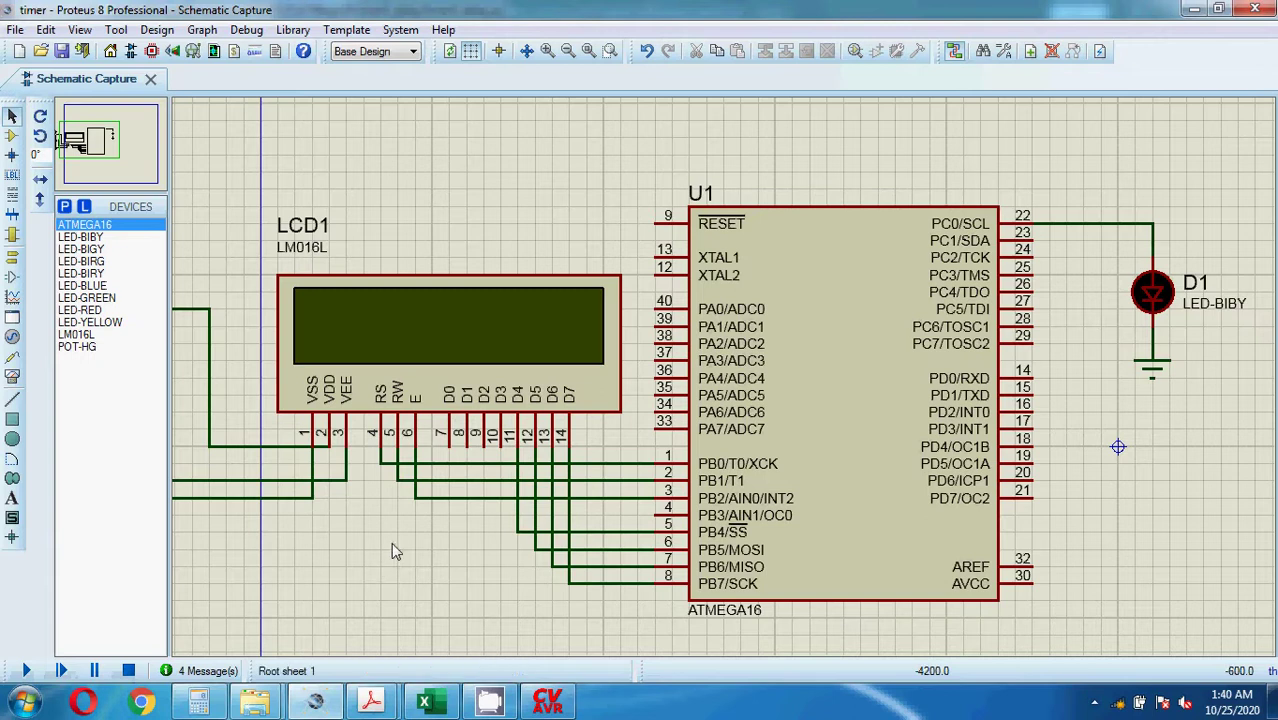
pyautogui.click(1097, 704)
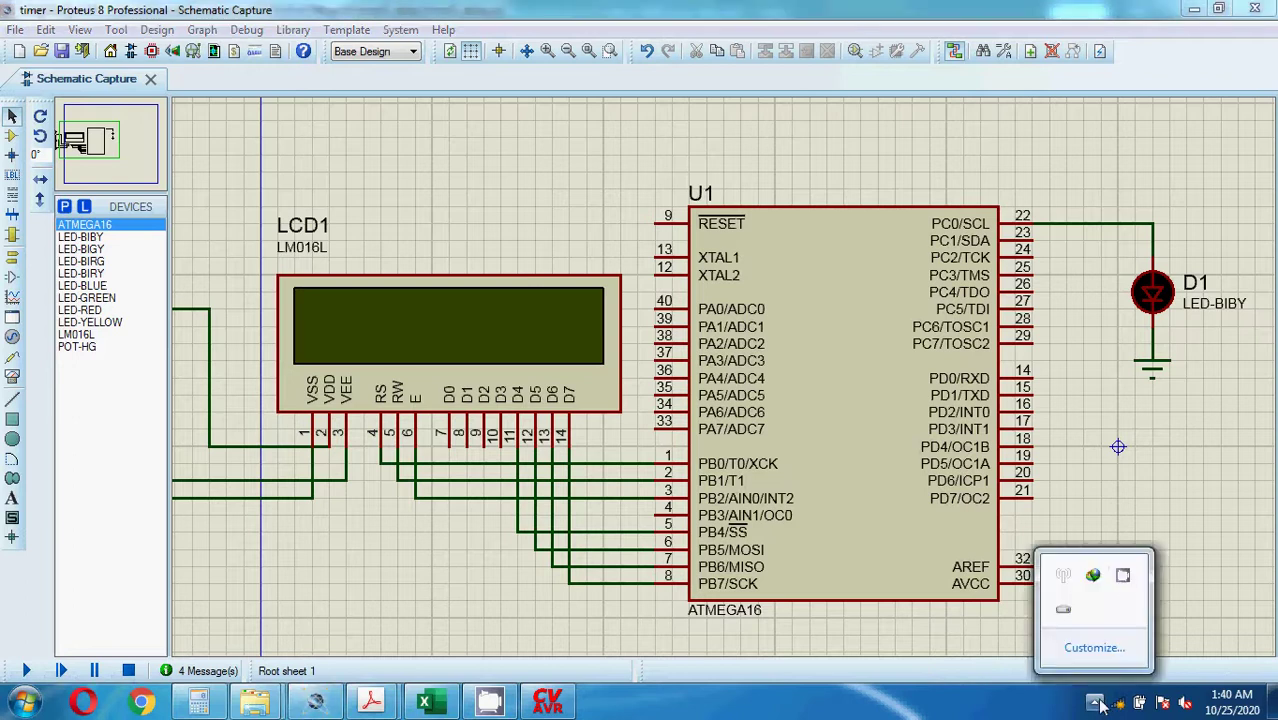
pyautogui.rightClick(1123, 583)
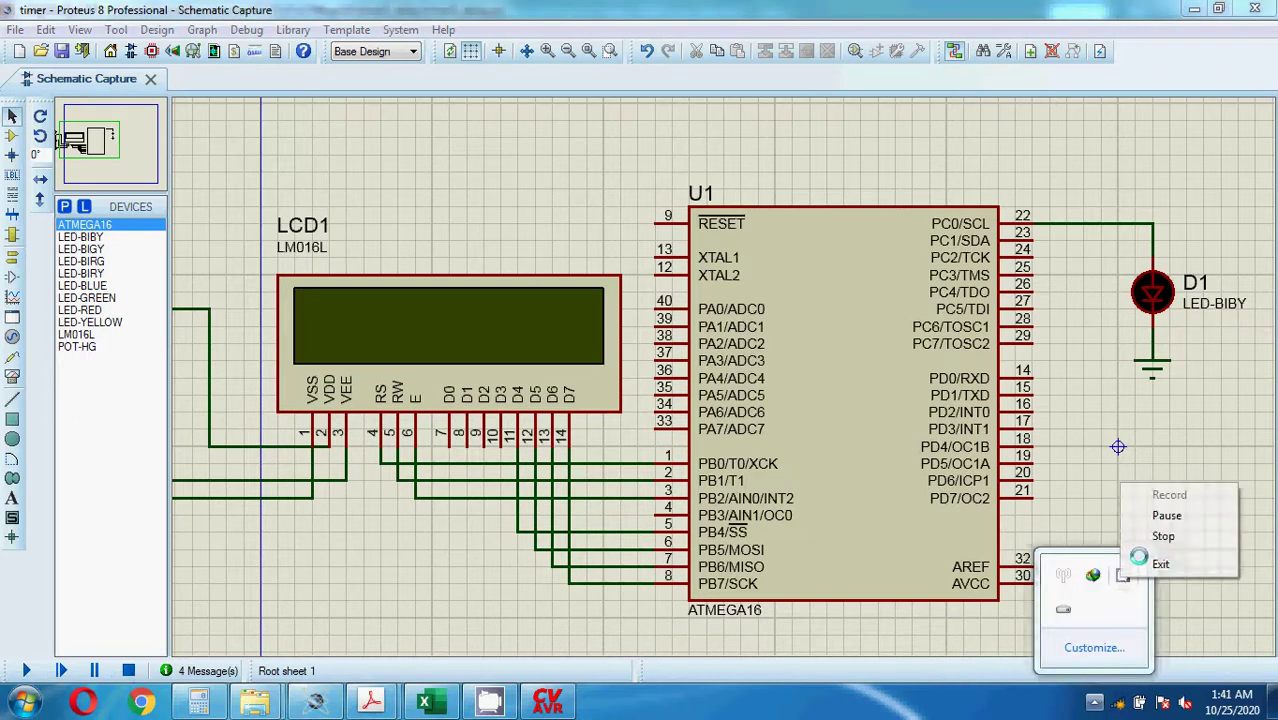
pyautogui.click(1163, 535)
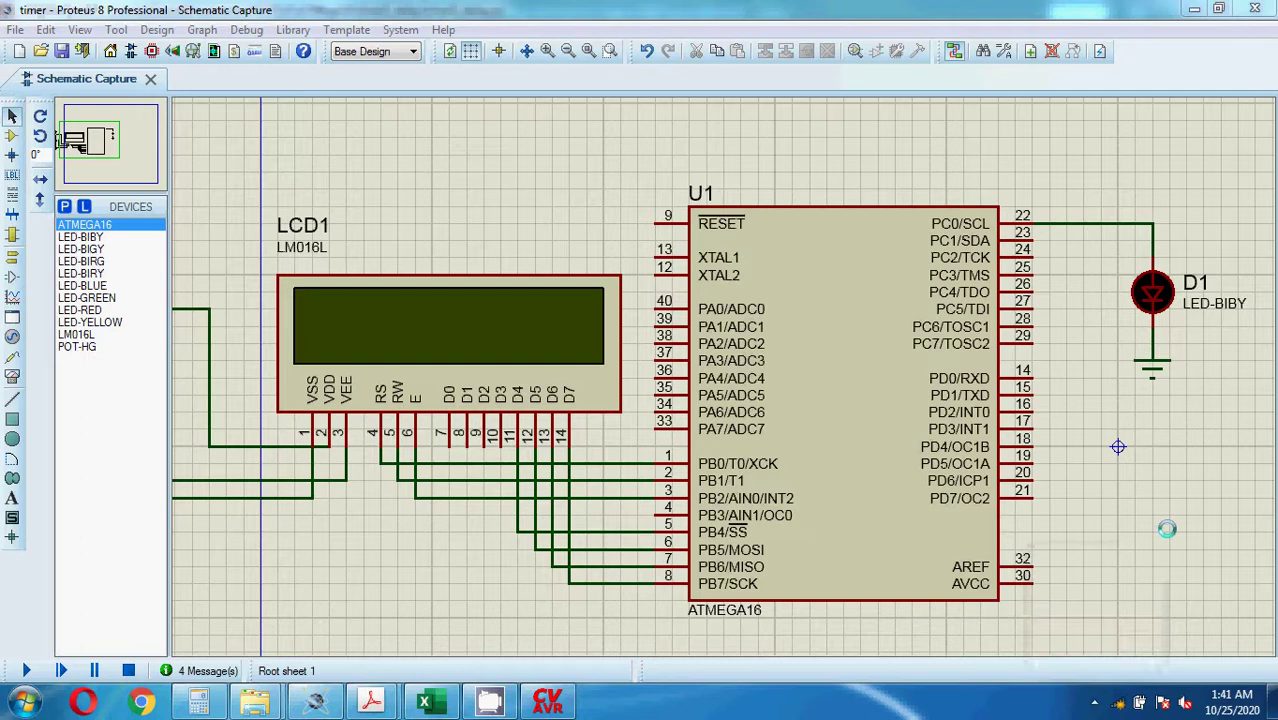